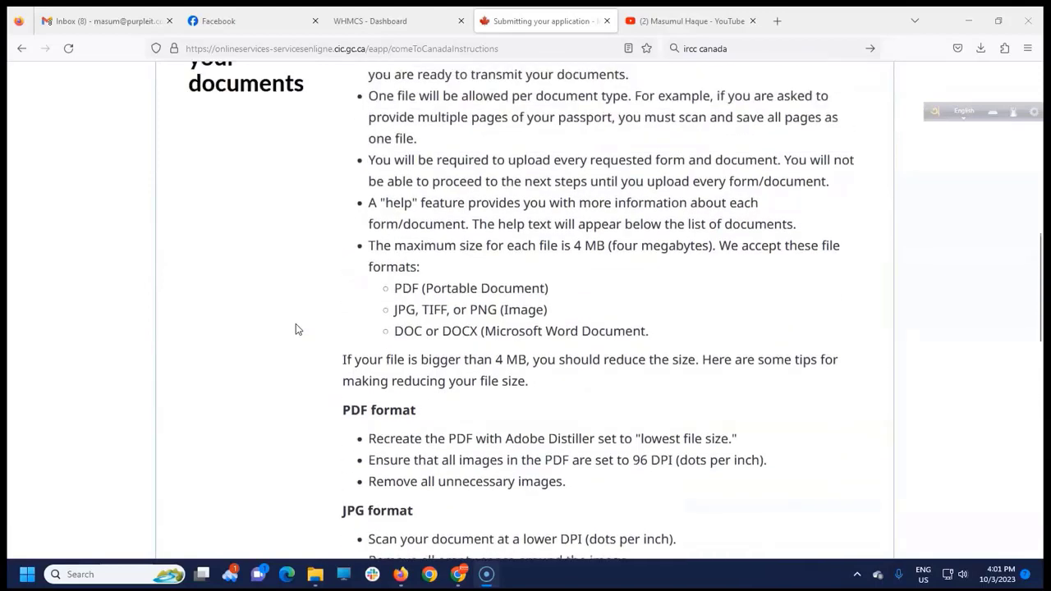
scroll(382, 275, up, 2)
Scroll up and down through the hosting website page.
scroll(383, 275, down, 3)
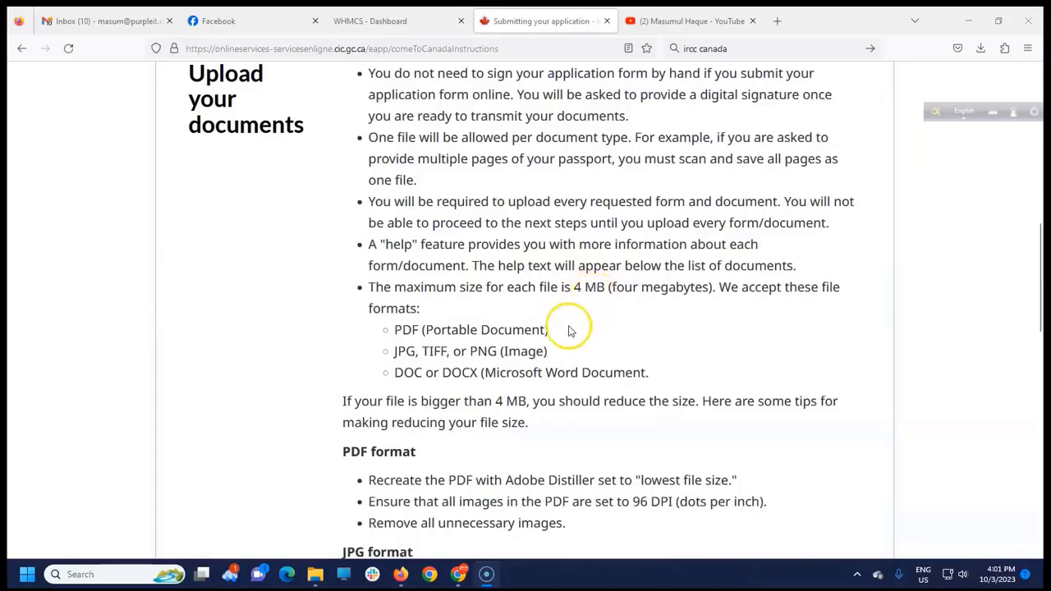
scroll(570, 328, down, 3)
scroll(631, 377, up, 2)
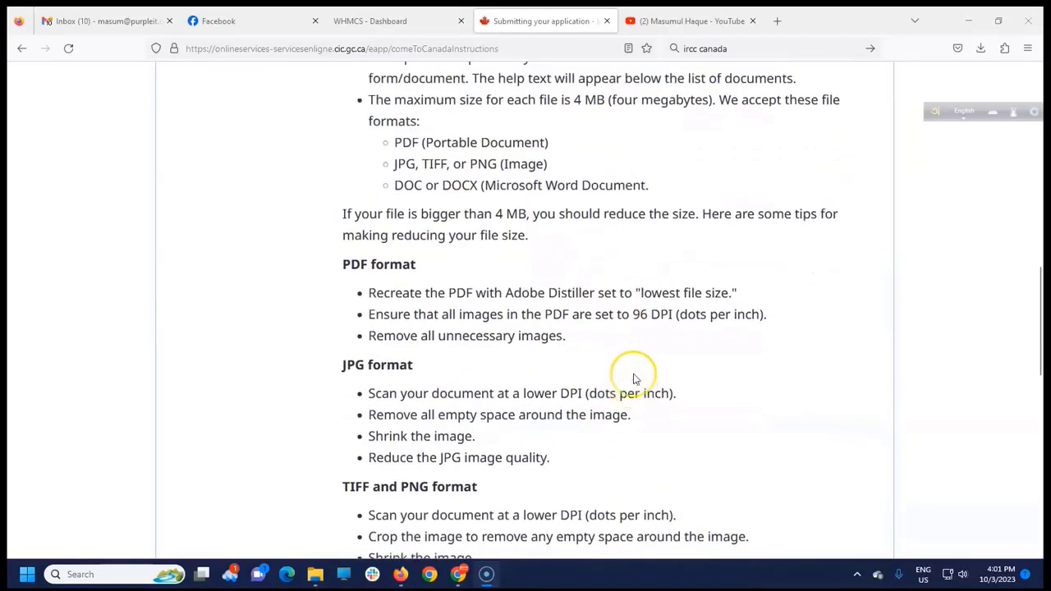
scroll(632, 376, down, 2)
scroll(612, 370, down, 1)
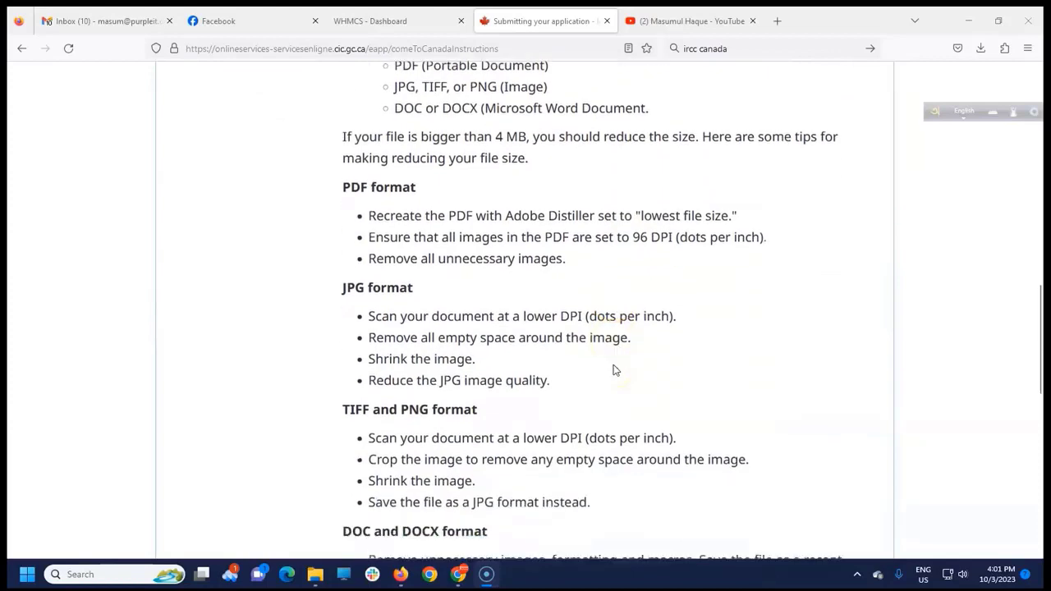
scroll(490, 333, down, 1)
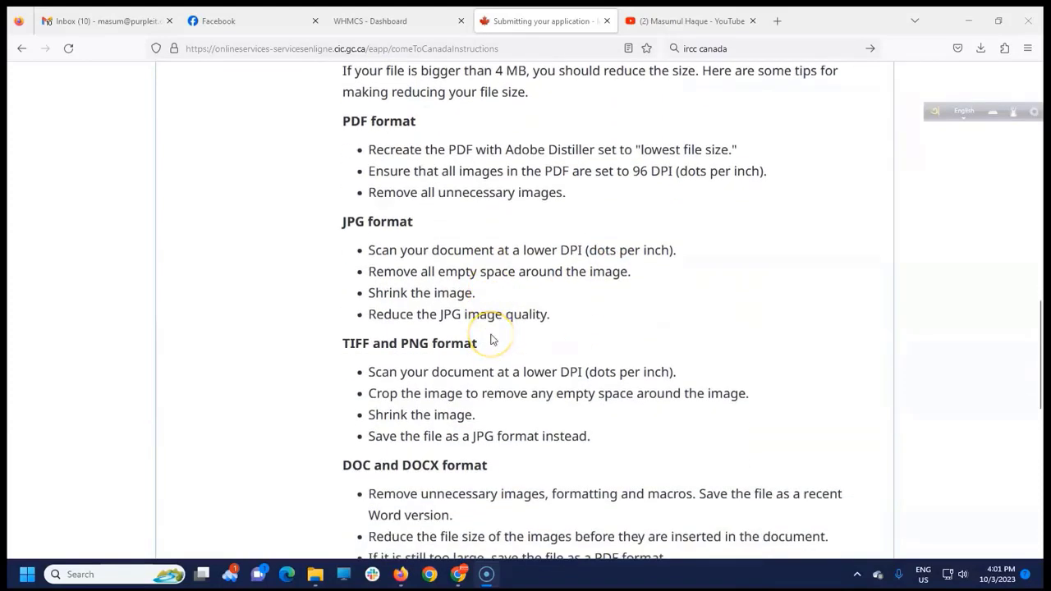
scroll(450, 256, down, 2)
scroll(450, 256, down, 1)
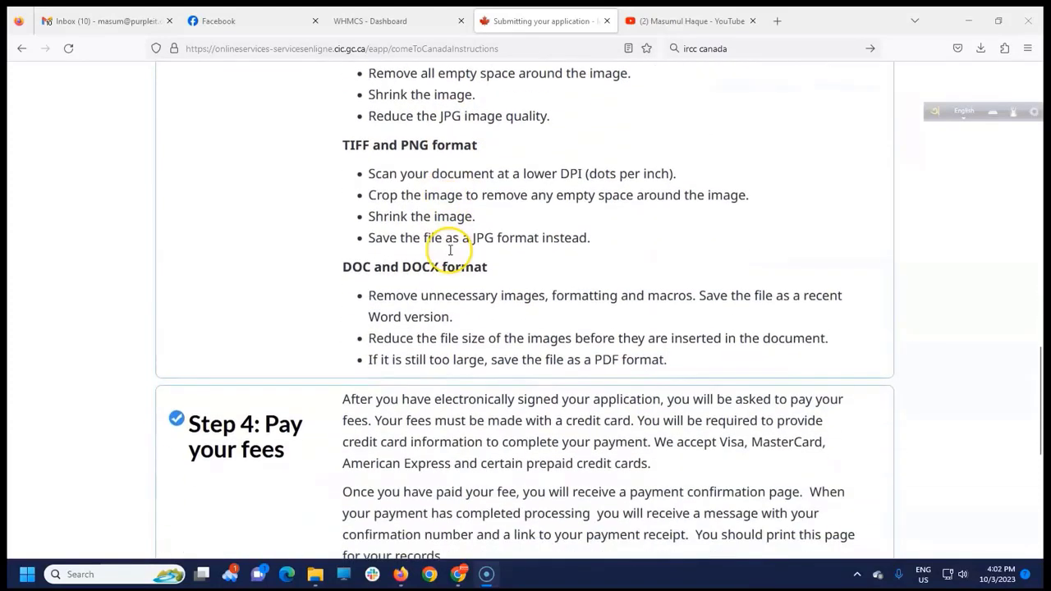
scroll(449, 256, up, 4)
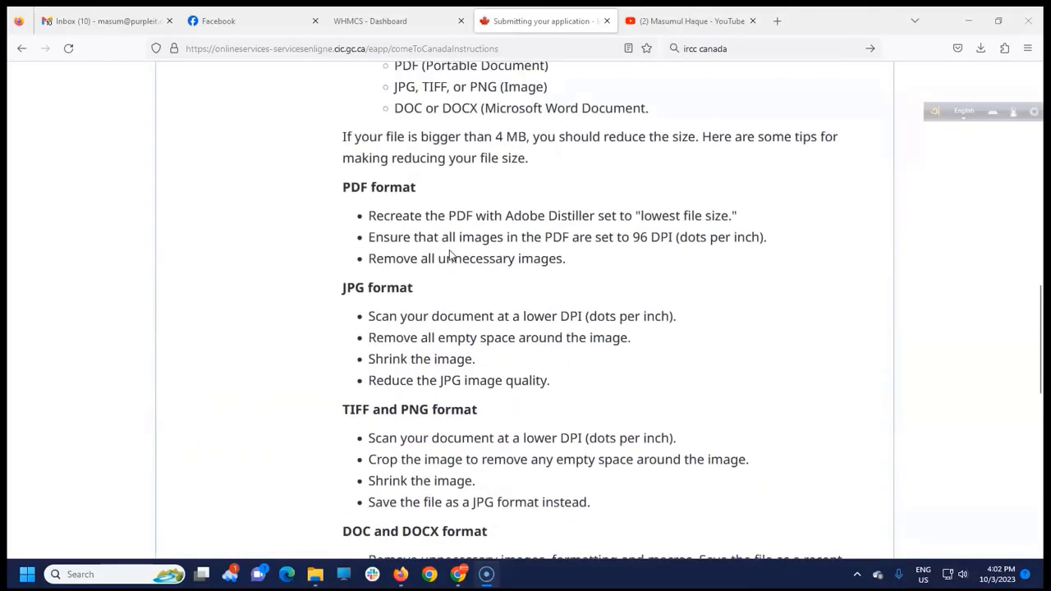
scroll(449, 256, up, 8)
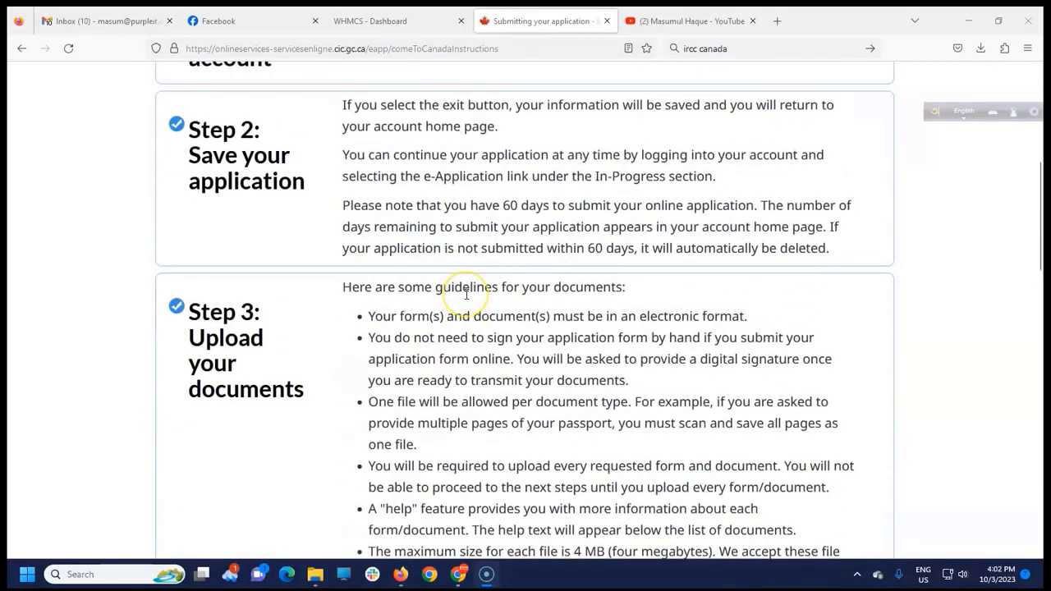
scroll(466, 293, up, 2)
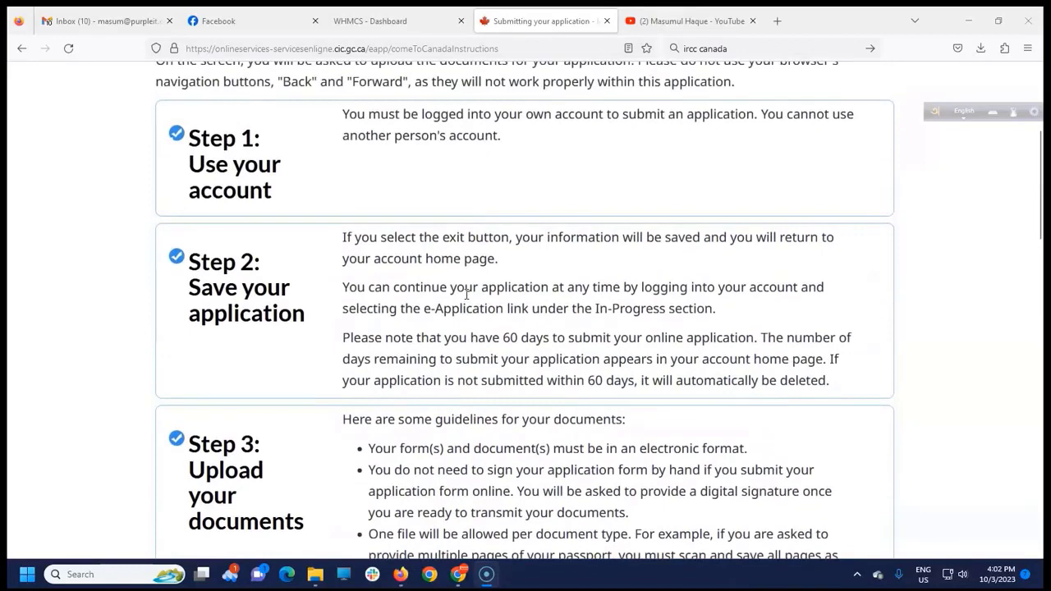
scroll(485, 290, up, 2)
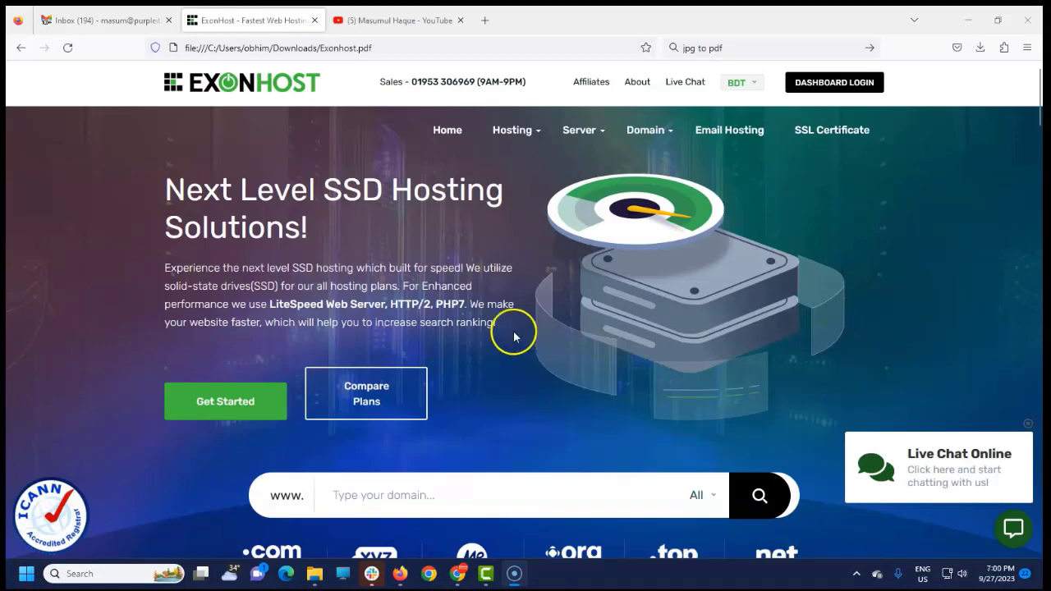
Switch to the YouTube channel's Videos page and browse its latest visa uploads.
click(412, 21)
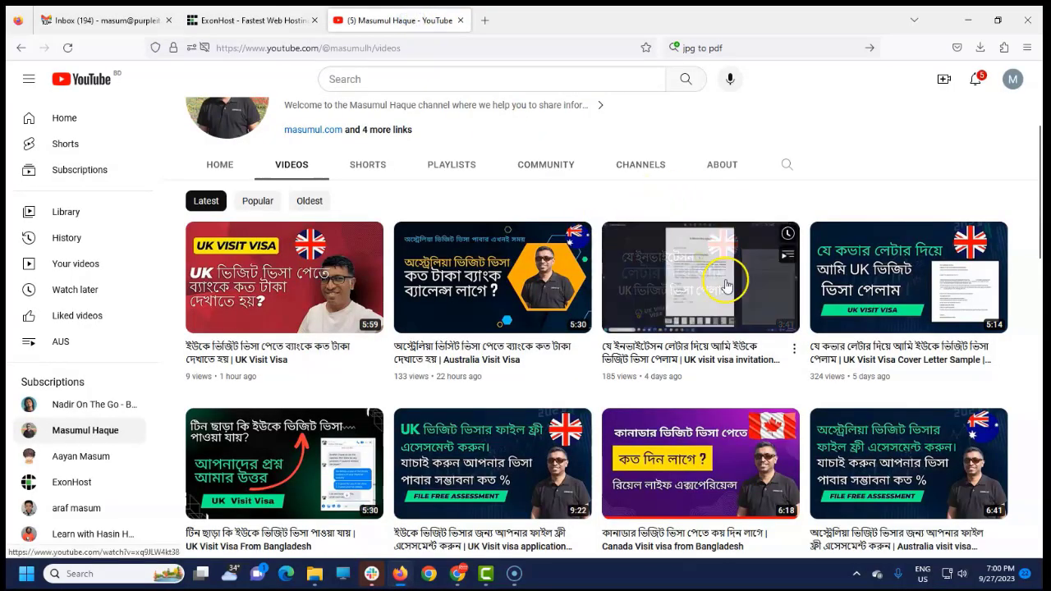
scroll(923, 389, up, 1)
scroll(923, 388, up, 2)
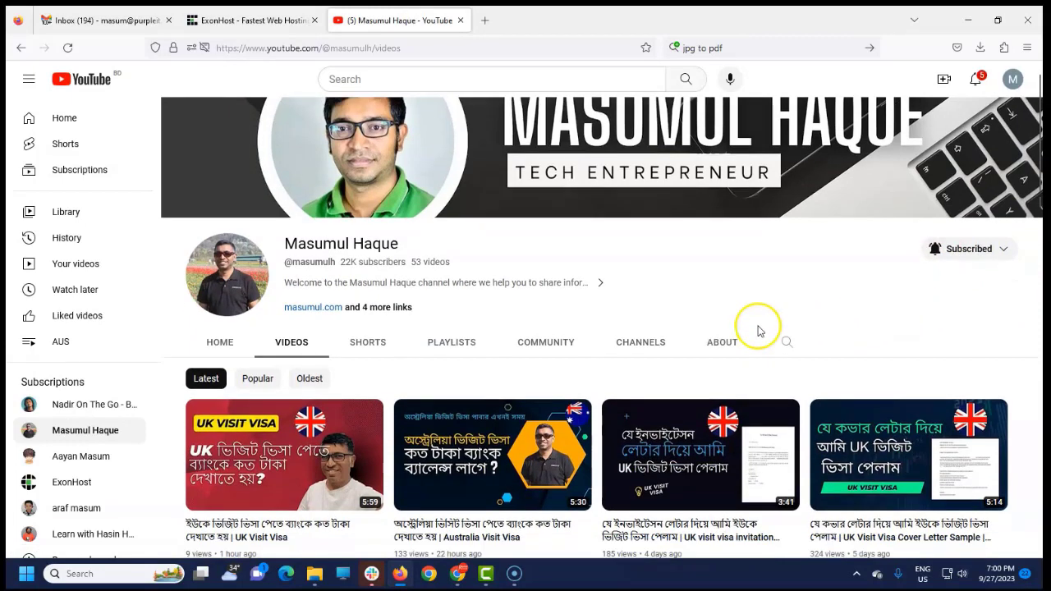
scroll(758, 330, down, 3)
scroll(682, 312, up, 1)
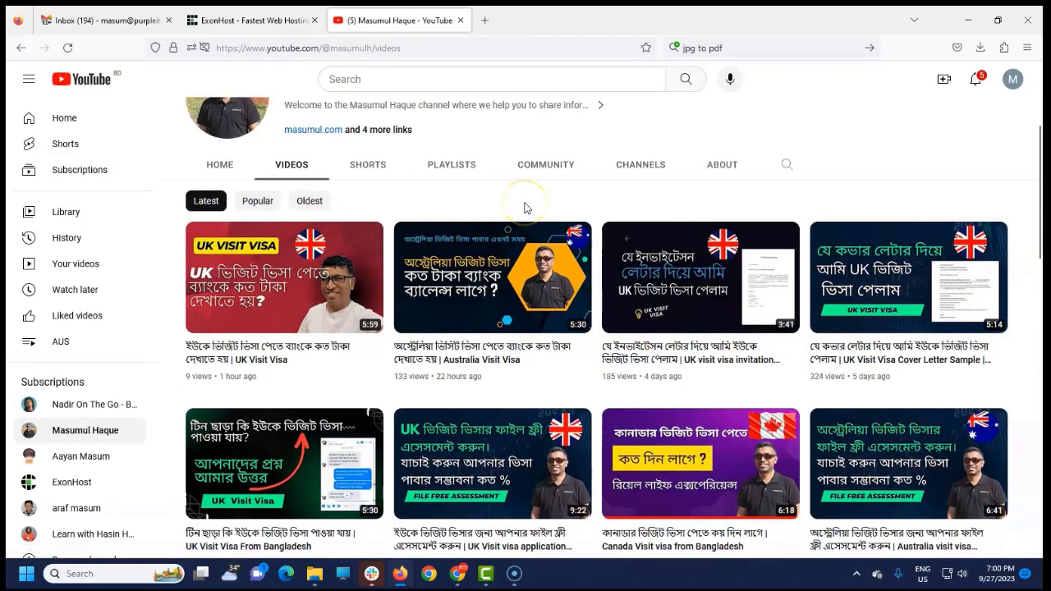
scroll(534, 218, up, 1)
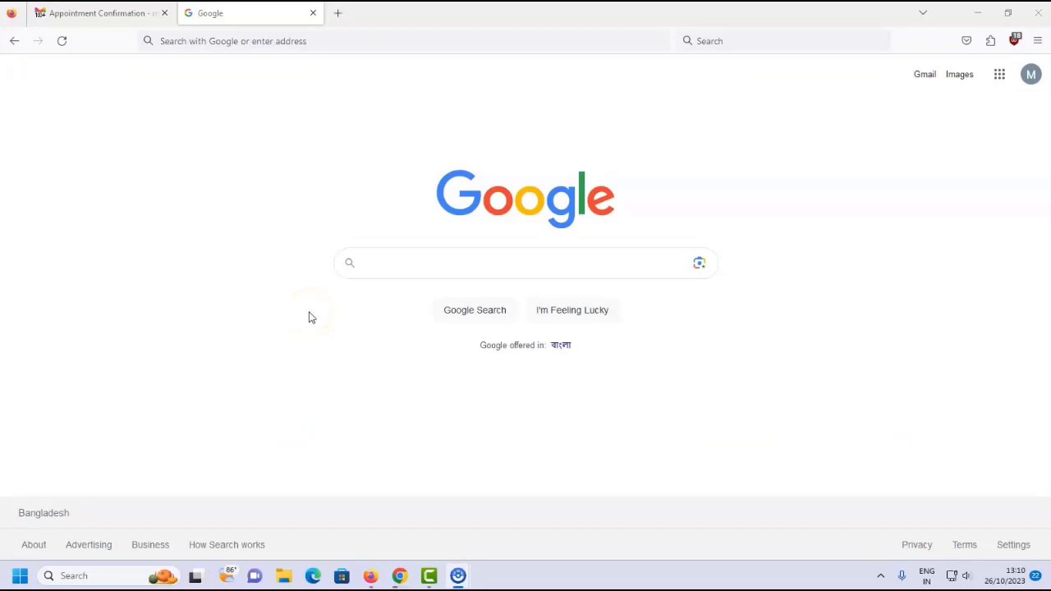
Search Google for 'vfs global canada' and open the VFS Global 'Book an appointment' sitelink.
click(426, 261)
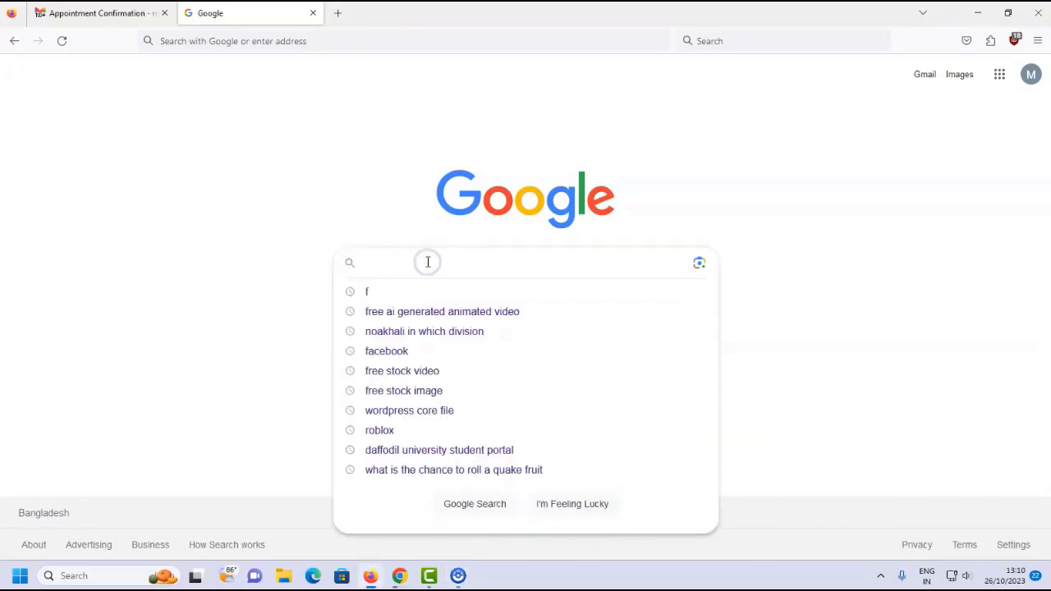
text(vfs)
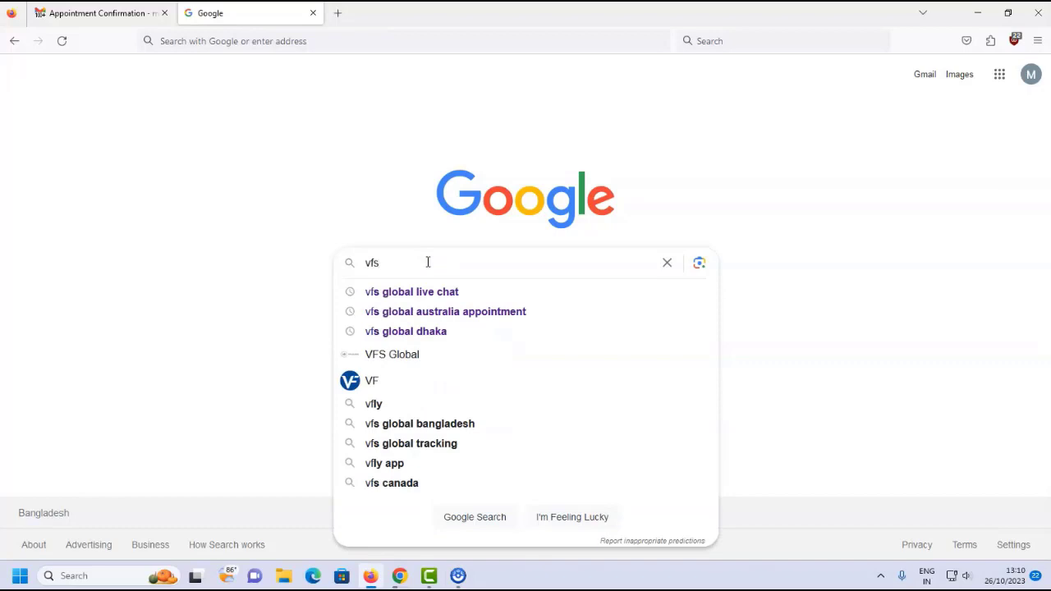
text( global )
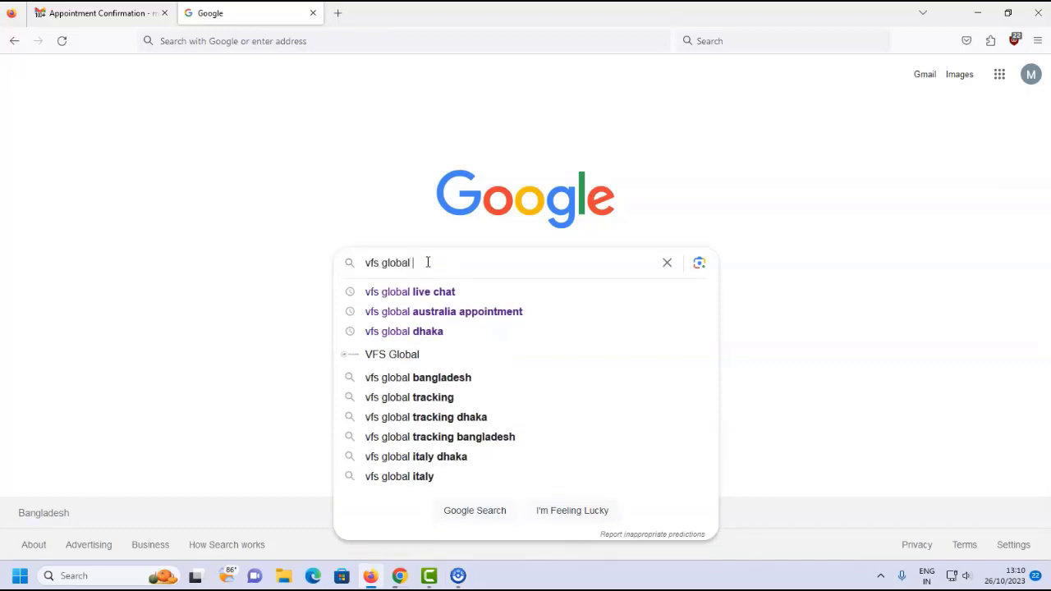
text(canada)
key(Return)
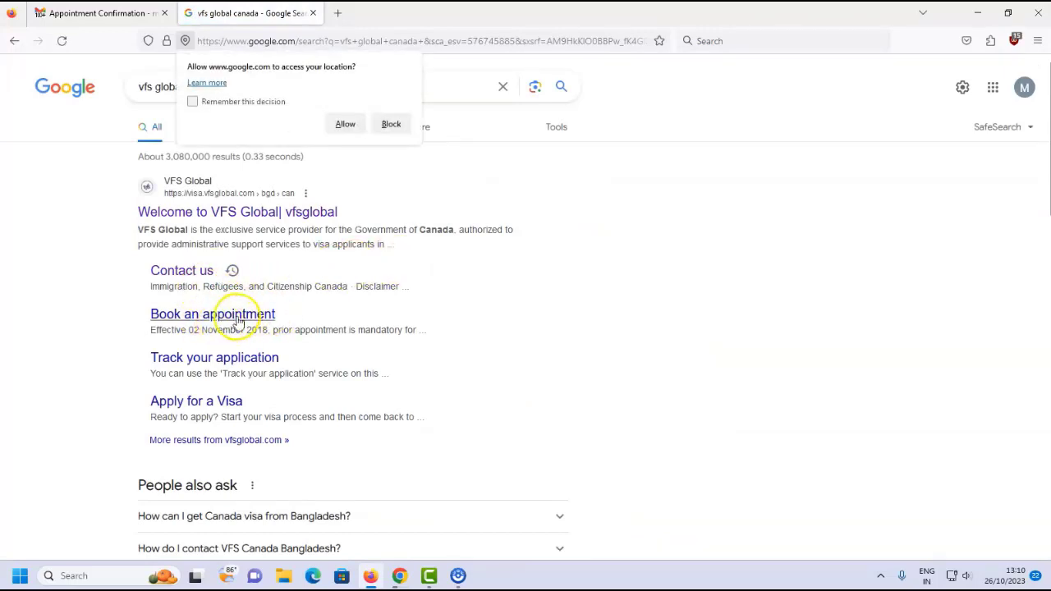
click(238, 322)
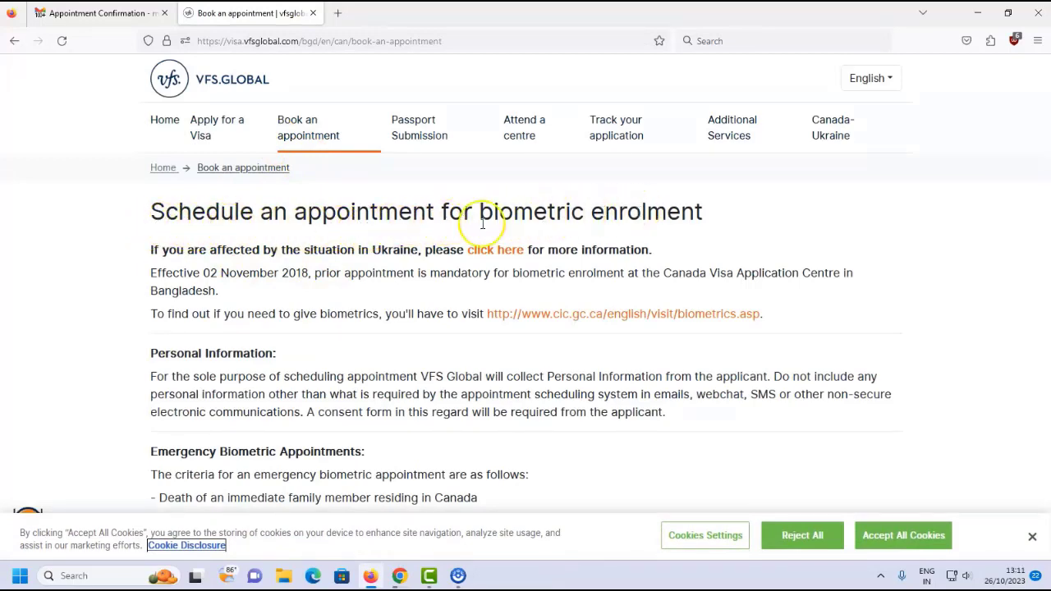
Scroll down the Book an appointment page and dismiss the Slack notification covering it.
scroll(469, 221, down, 2)
scroll(411, 236, up, 2)
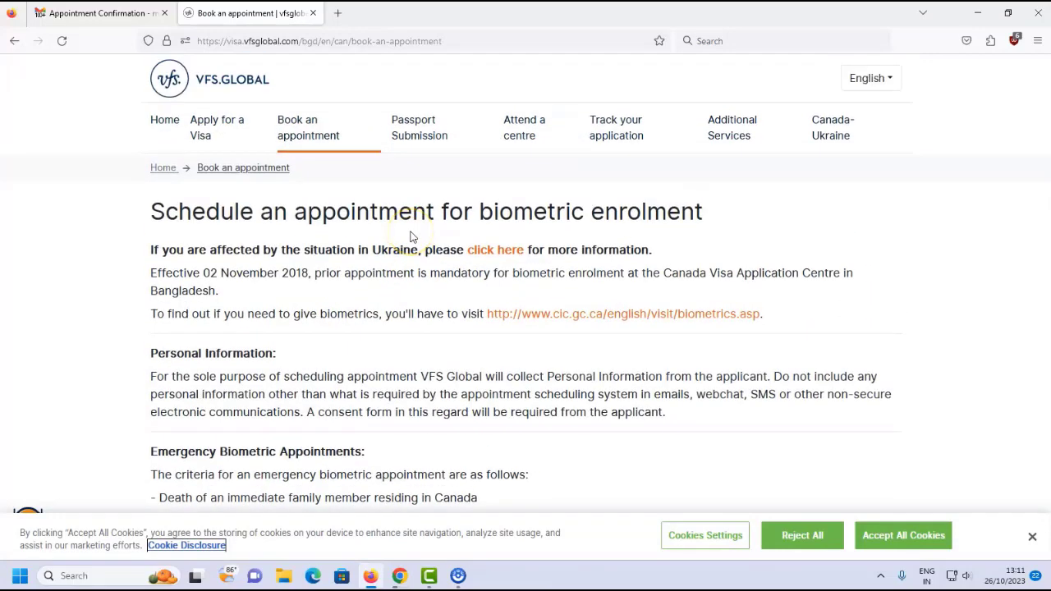
scroll(394, 246, down, 2)
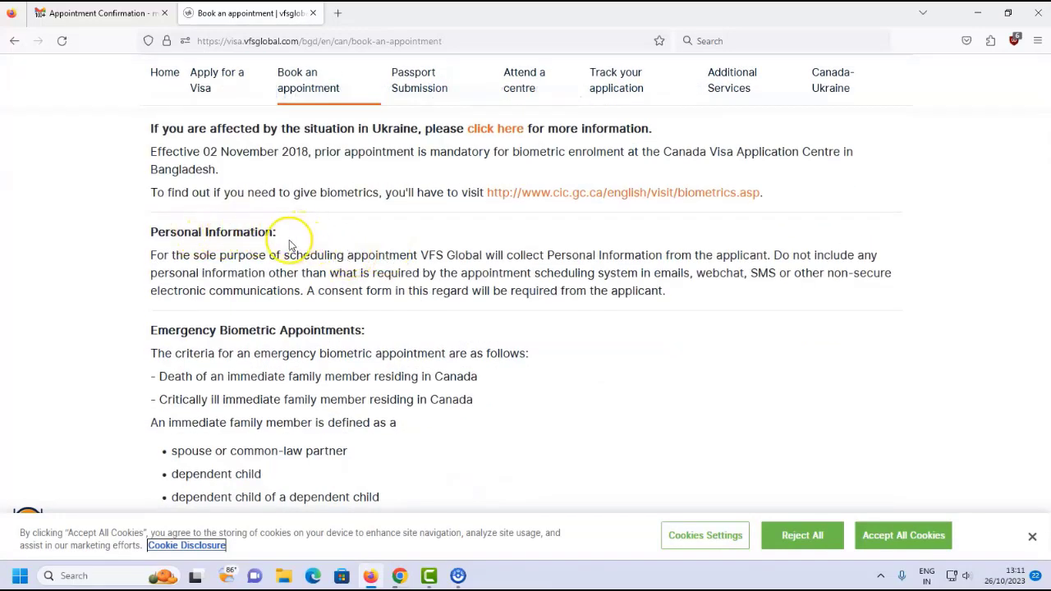
scroll(265, 238, down, 1)
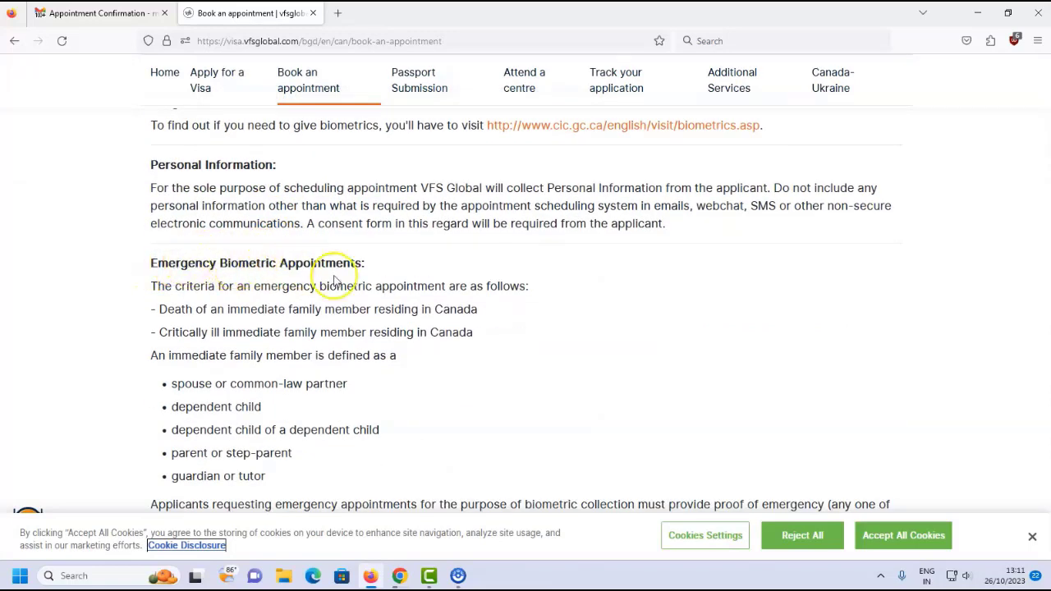
scroll(362, 263, down, 1)
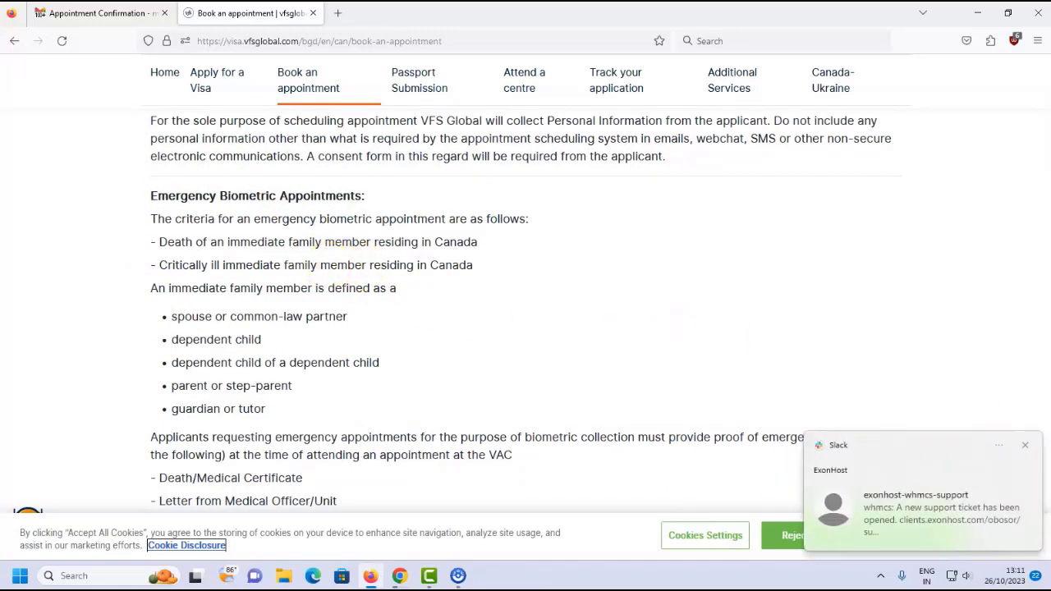
click(1025, 447)
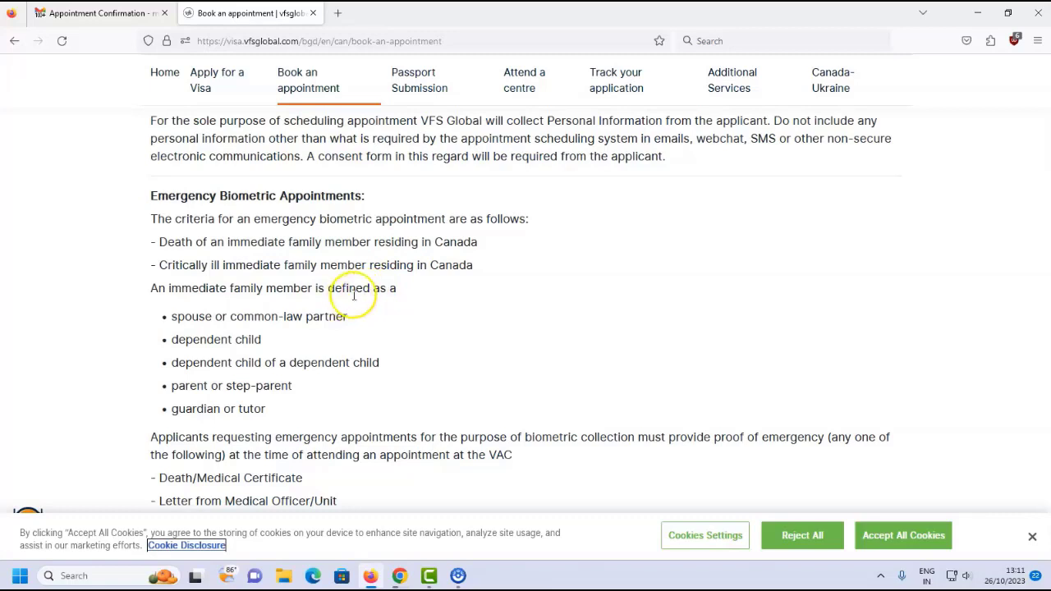
Review the numbered booking methods: Online, Telephone, Email, Web Chat and In Person.
scroll(328, 279, down, 2)
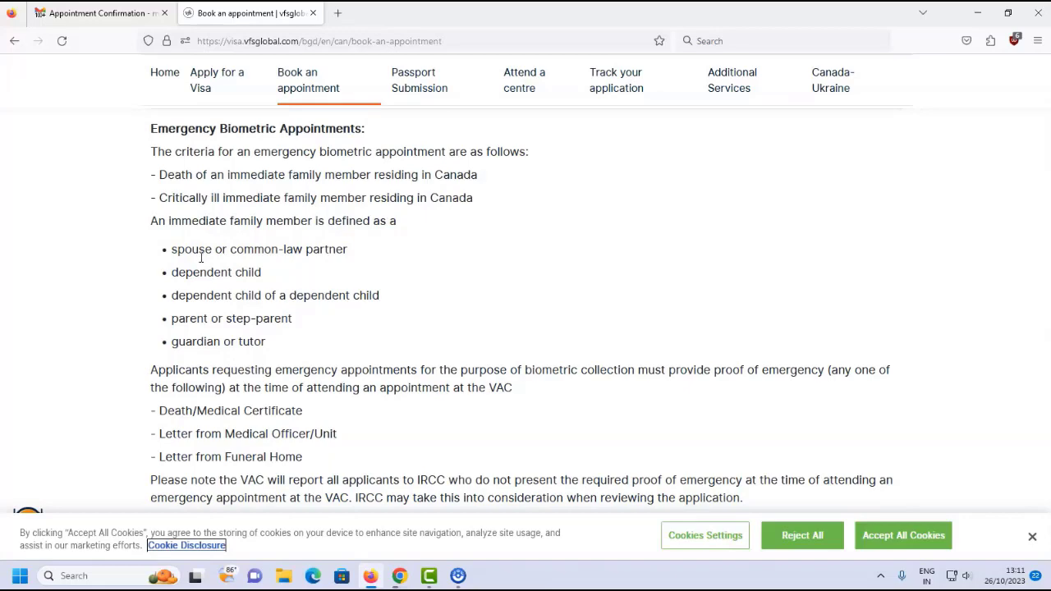
scroll(205, 254, down, 4)
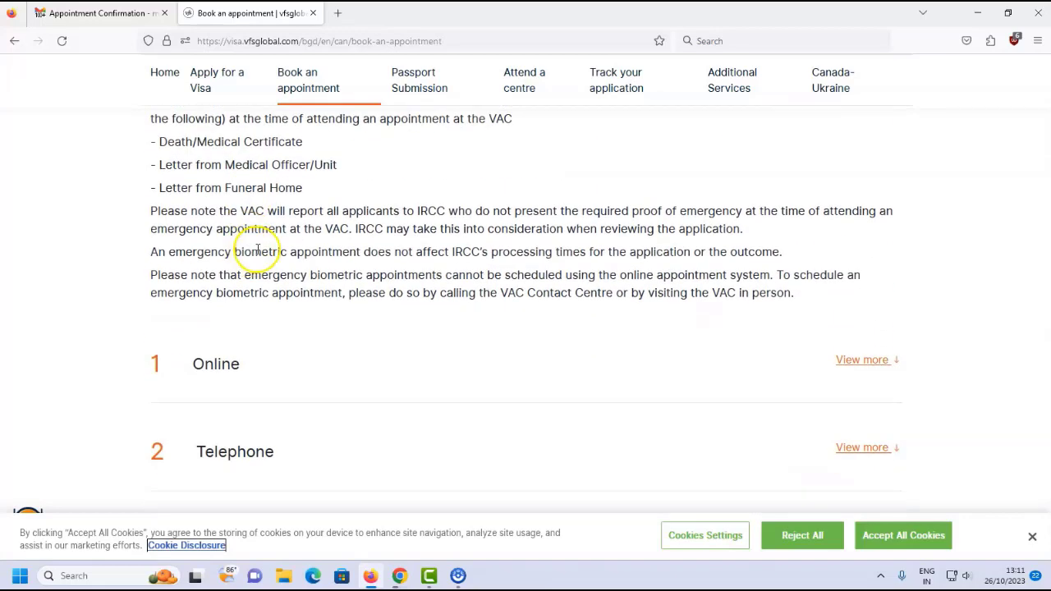
scroll(257, 253, down, 1)
scroll(263, 251, up, 3)
scroll(276, 249, up, 2)
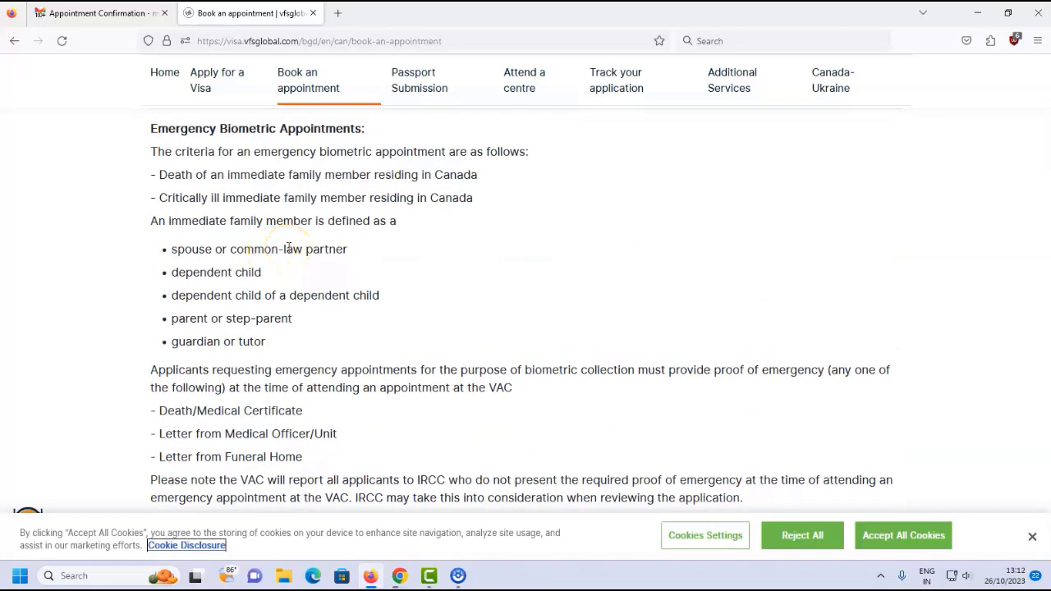
scroll(289, 248, down, 5)
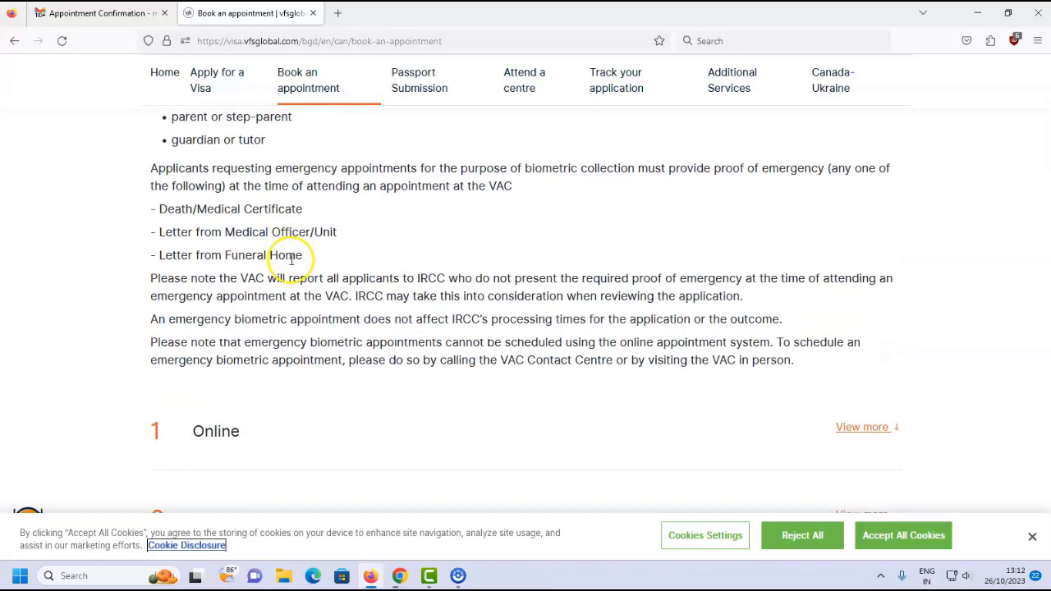
scroll(304, 213, down, 2)
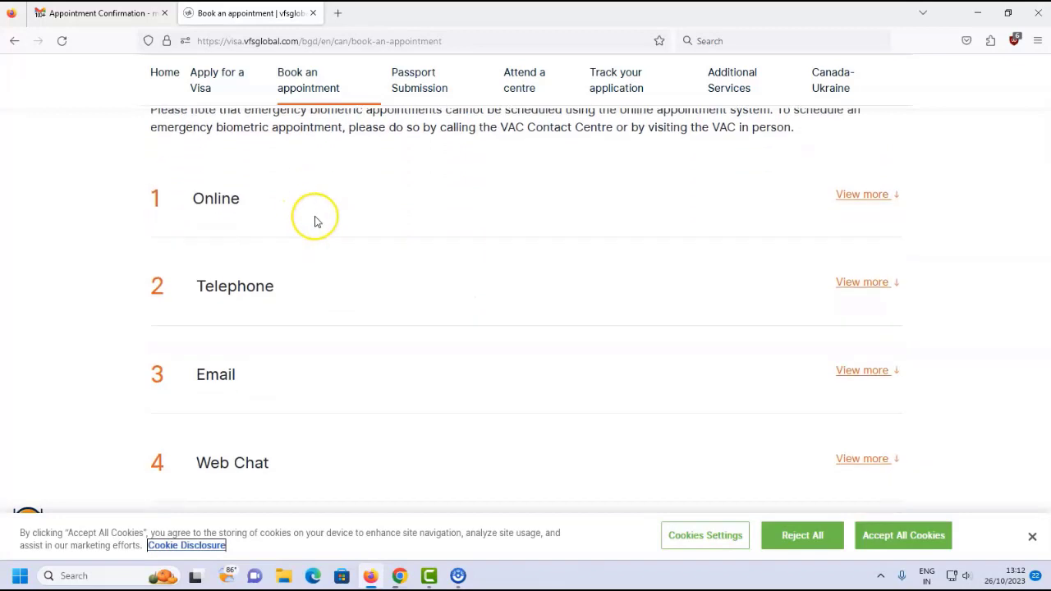
scroll(315, 220, up, 1)
scroll(316, 246, down, 2)
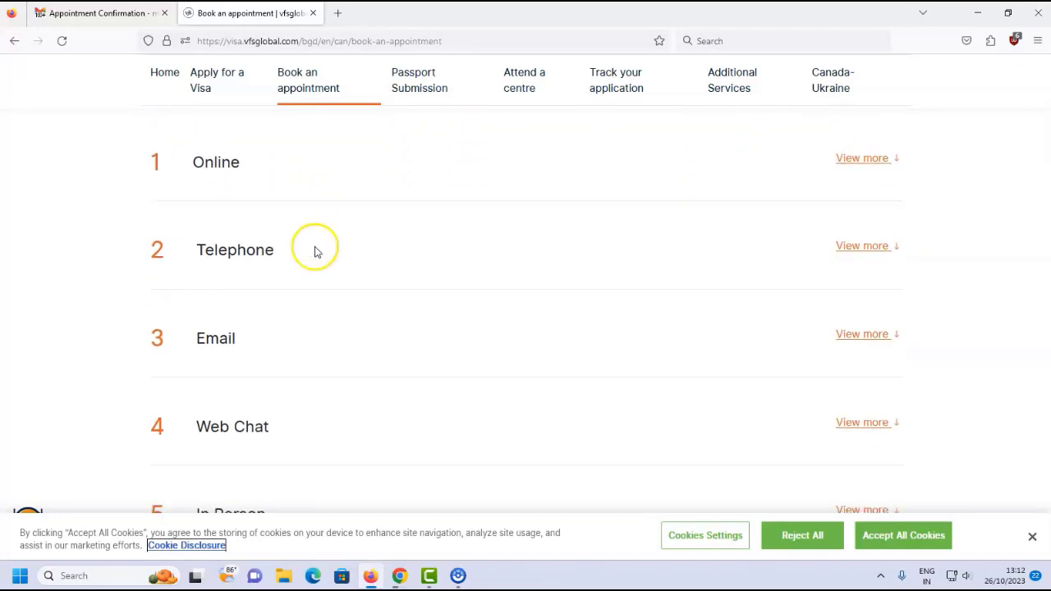
scroll(274, 281, down, 1)
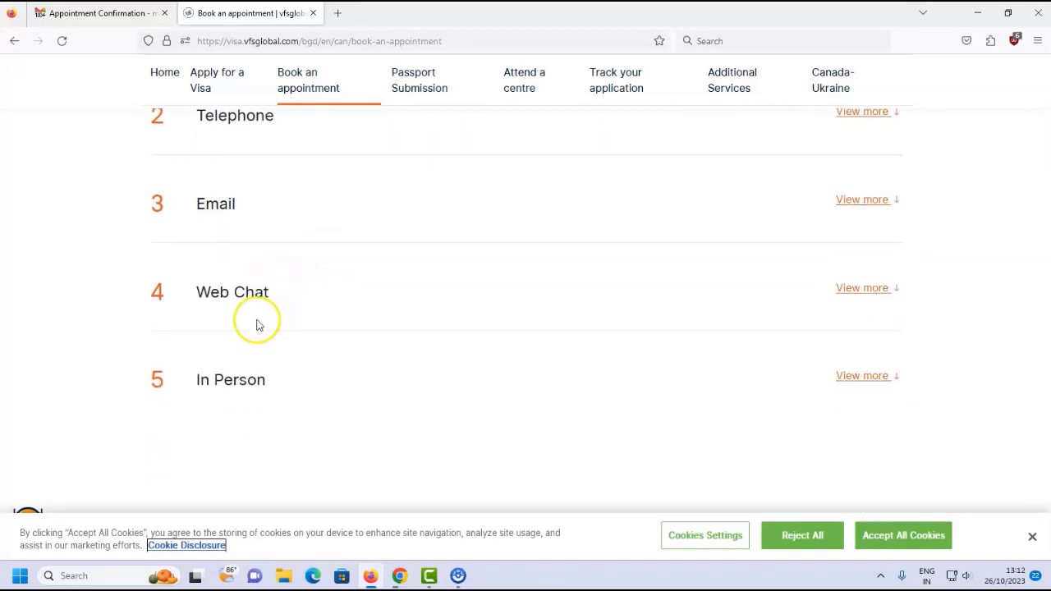
scroll(300, 386, up, 2)
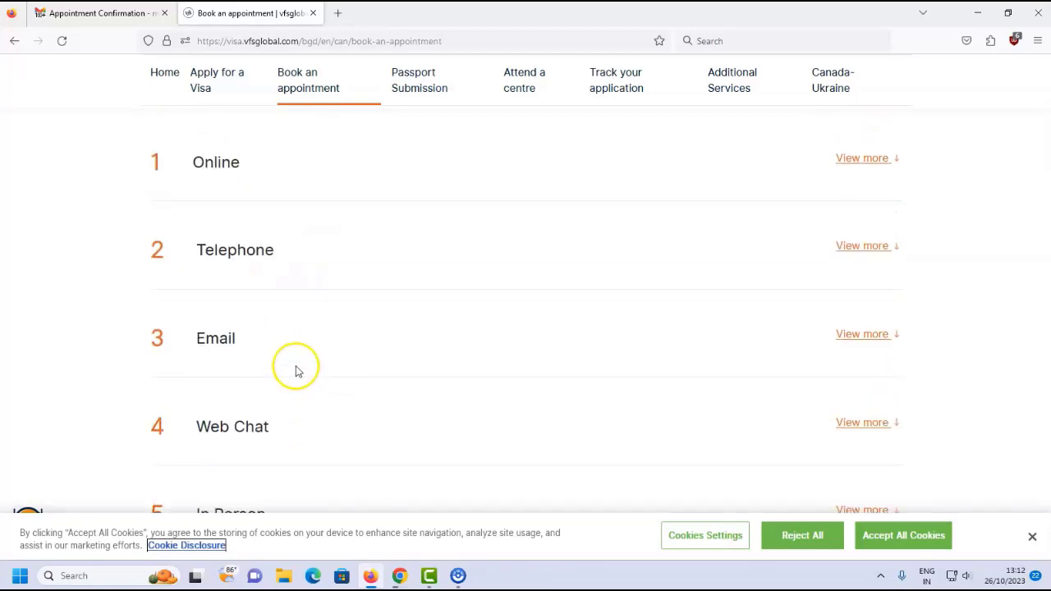
scroll(284, 270, up, 1)
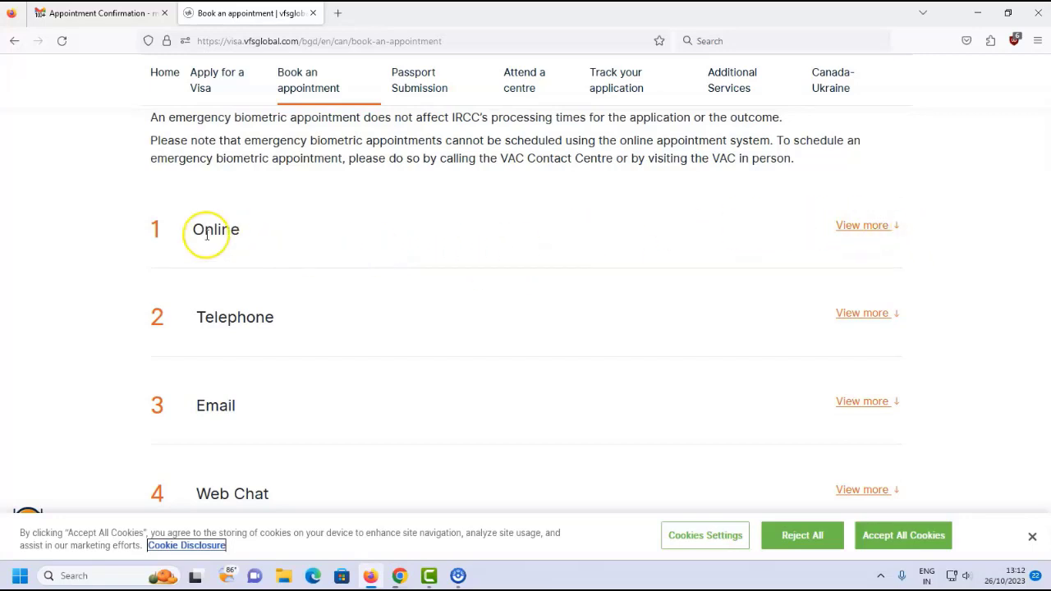
Expand the Online booking details and follow its 'click here' link to Appointment Login.
click(873, 229)
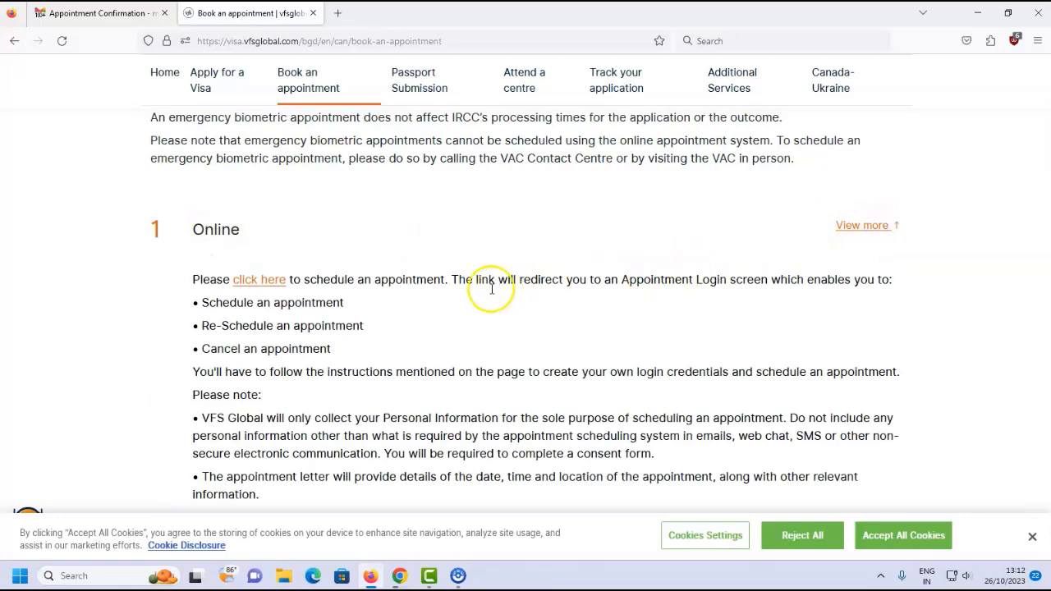
scroll(353, 255, down, 1)
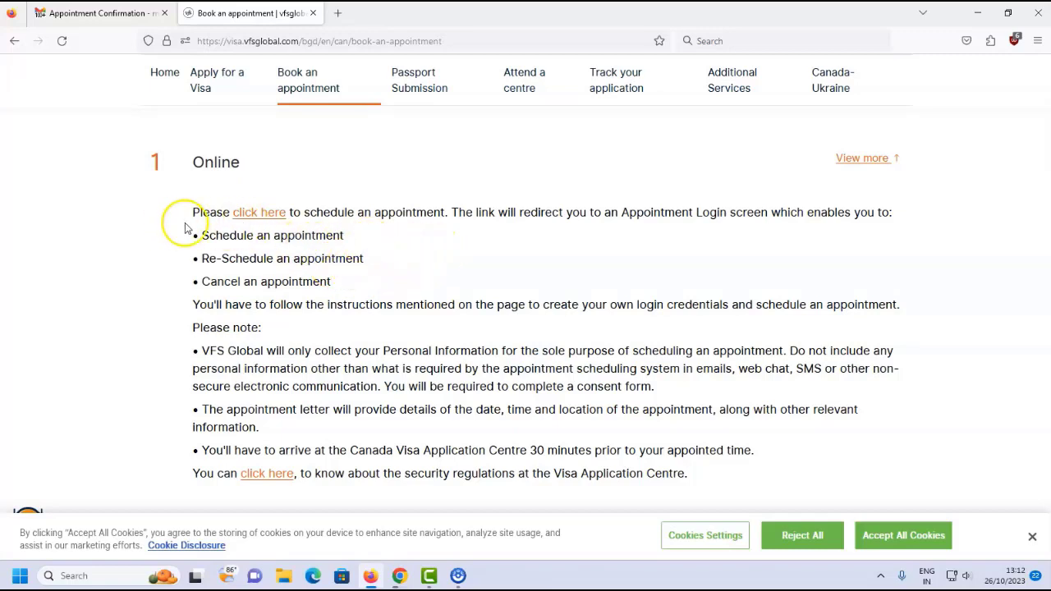
click(259, 214)
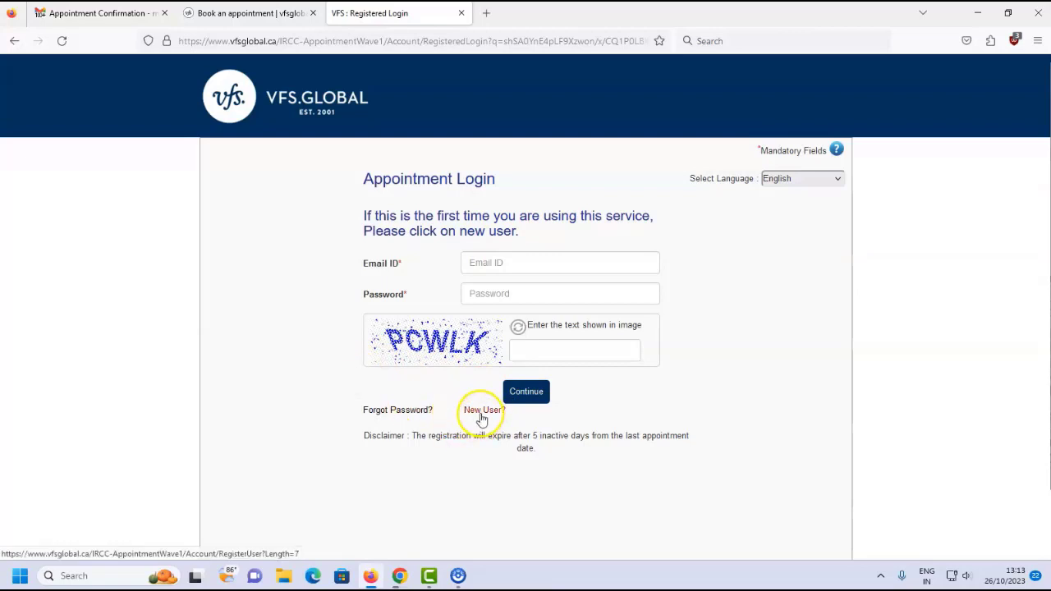
Start a New User registration and fill in first name, last name, e-mail and mobile number.
click(481, 413)
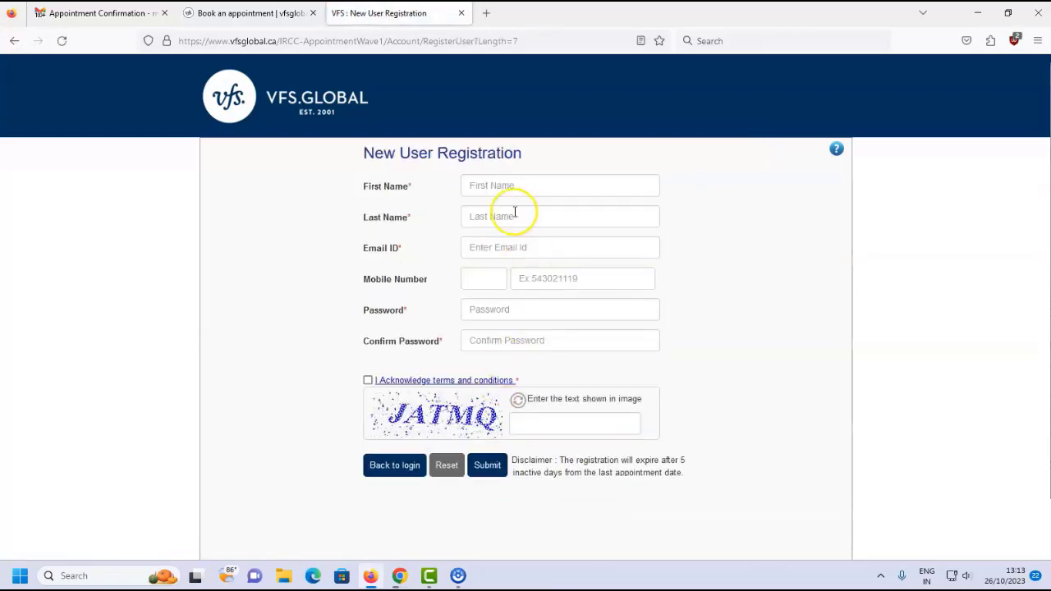
click(514, 184)
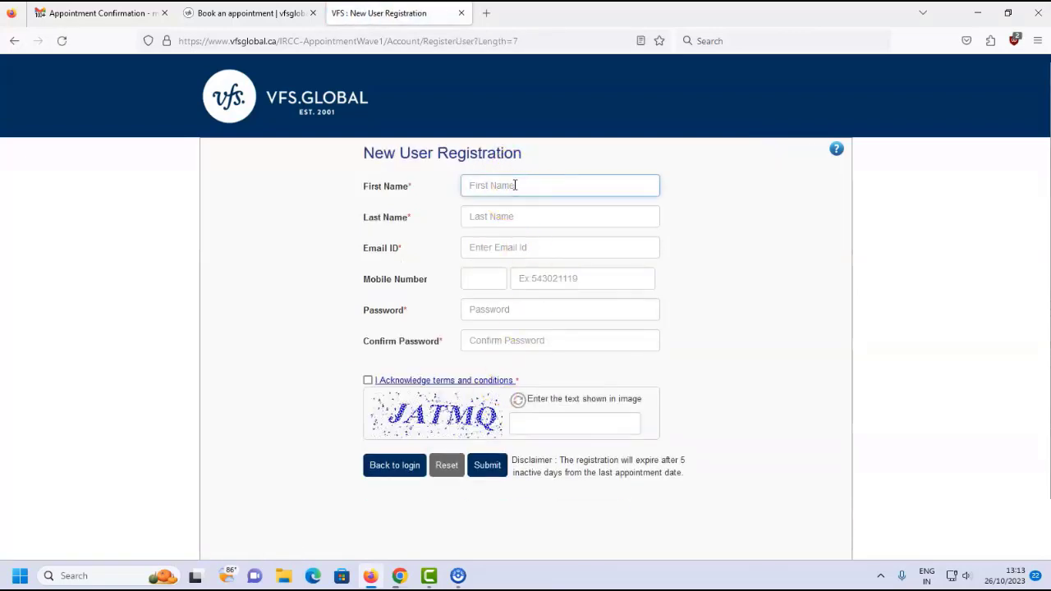
key(Tab)
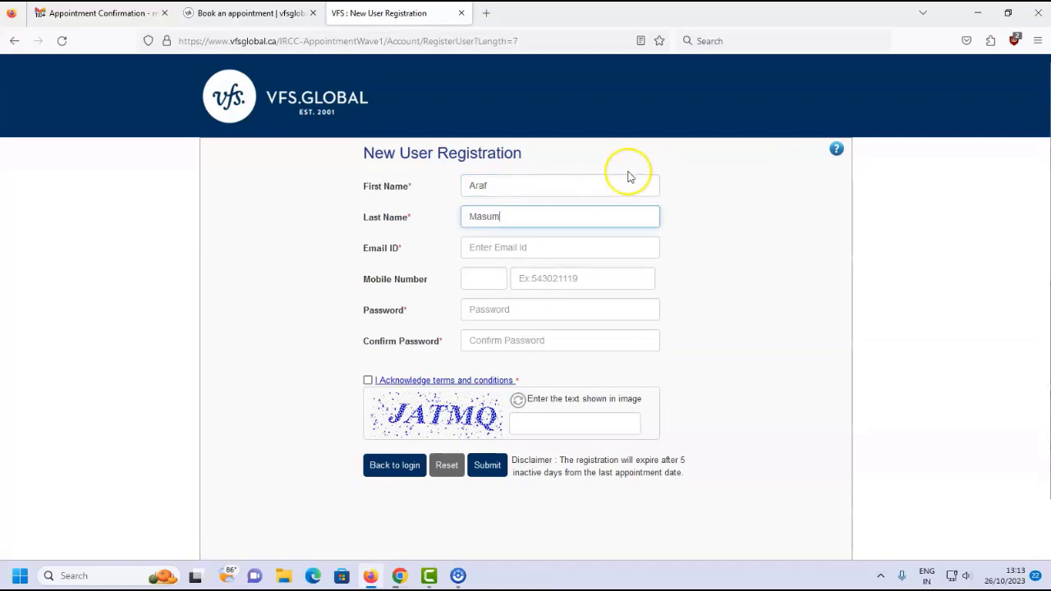
click(529, 247)
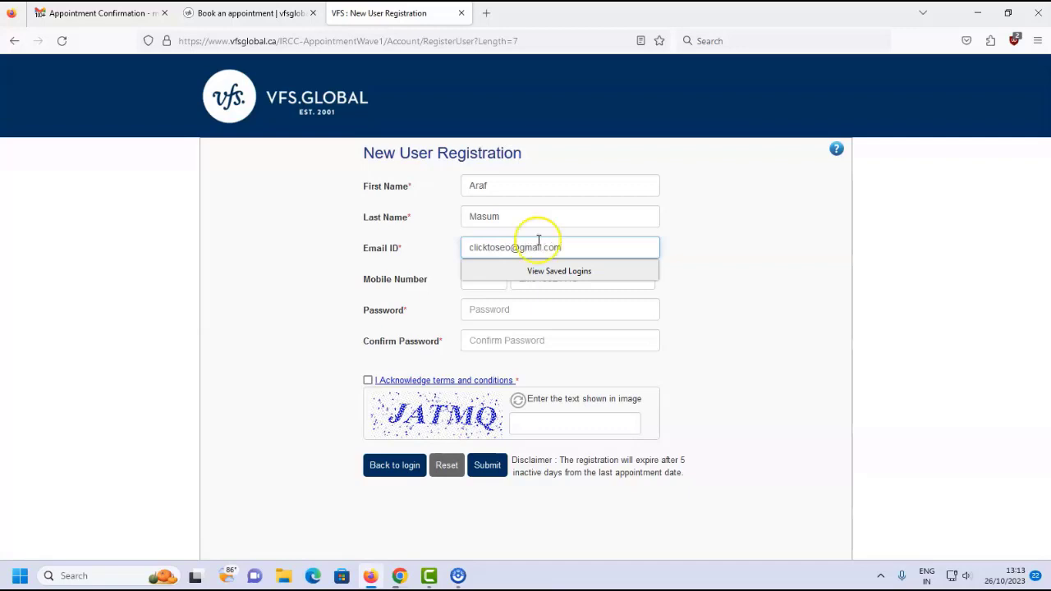
click(710, 242)
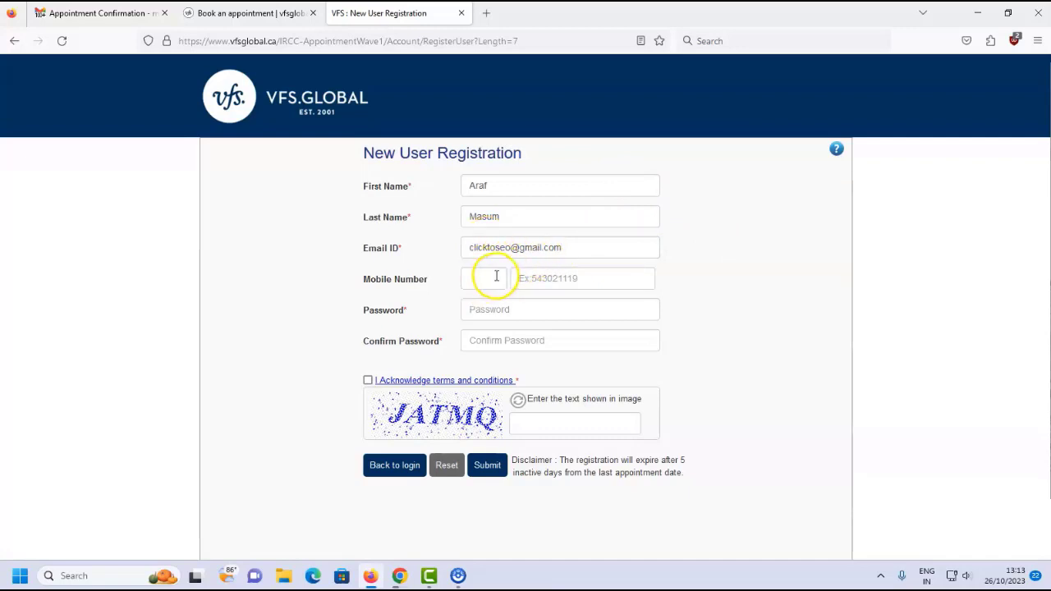
click(496, 276)
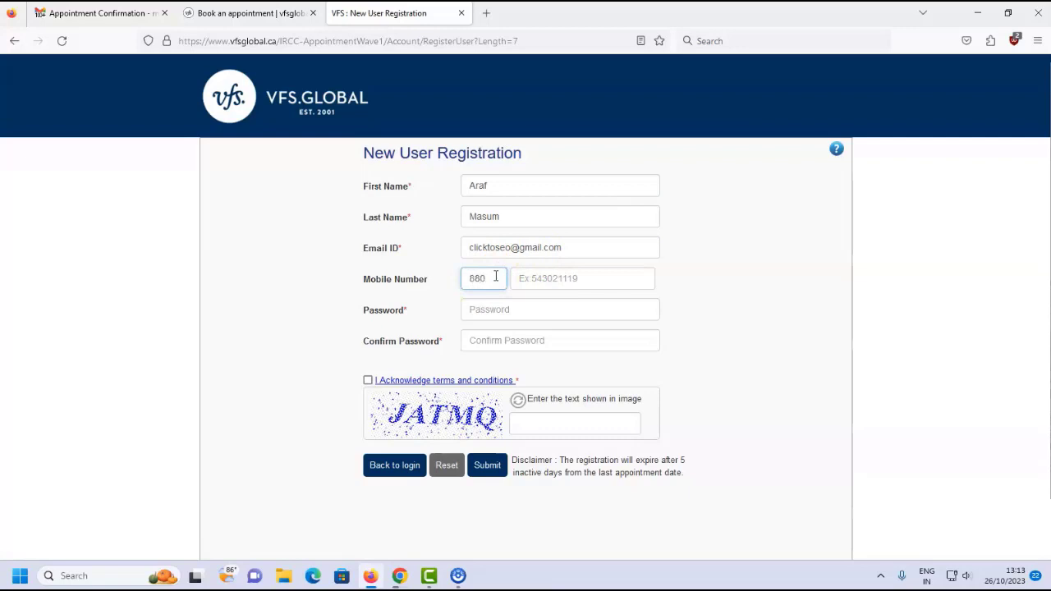
text(880)
click(532, 277)
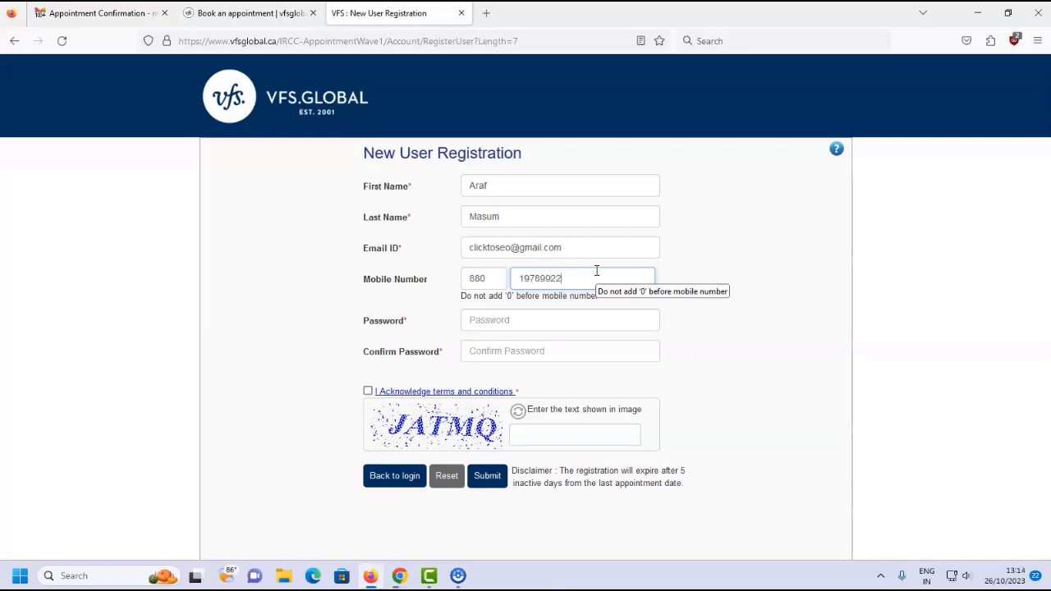
Set and confirm the password, accept the terms, enter the captcha, submit, and decline saving the login.
click(545, 323)
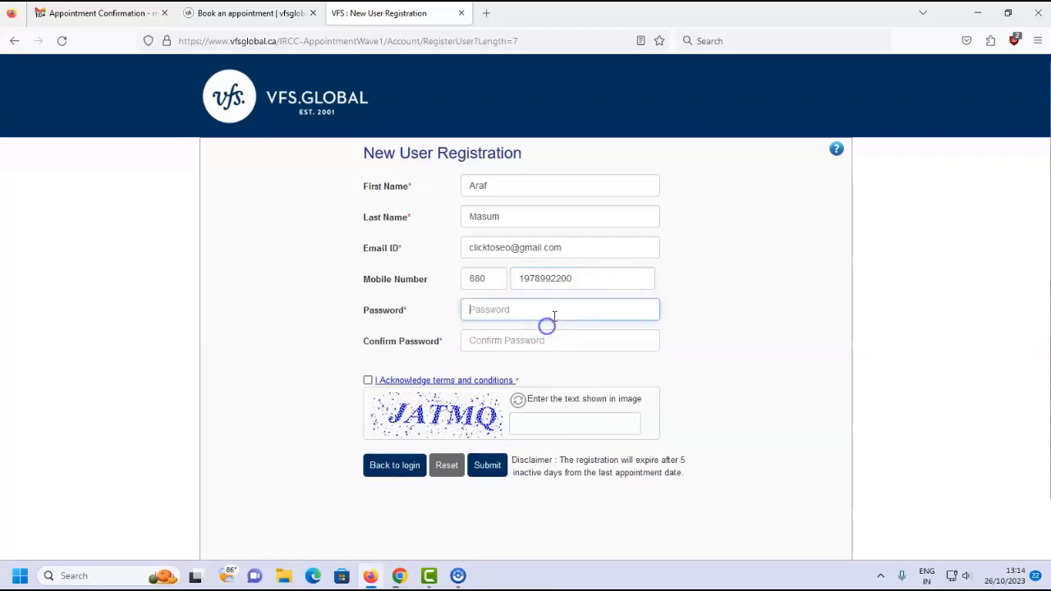
text(••)
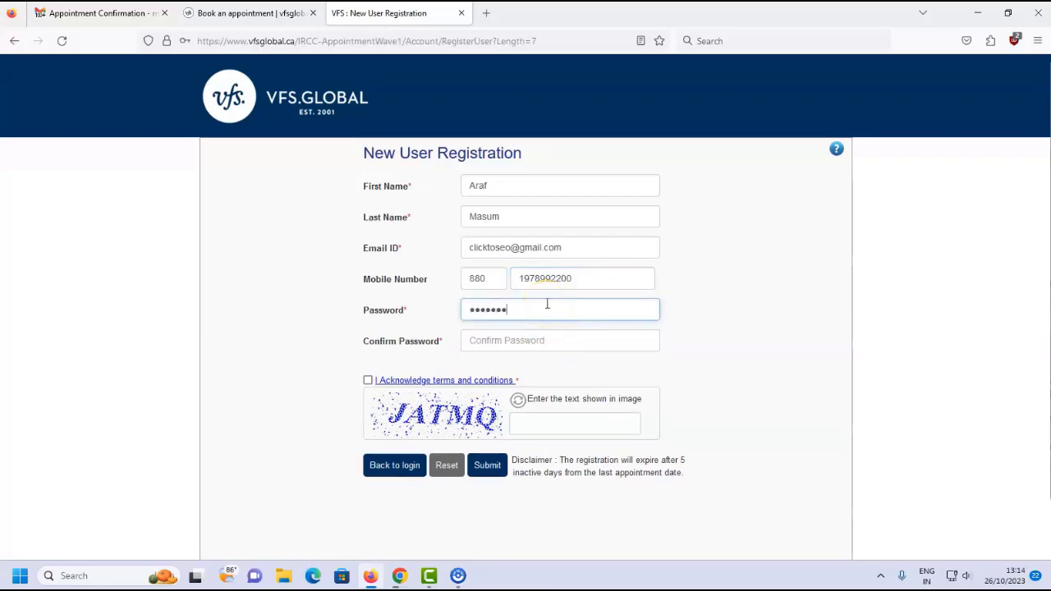
click(519, 340)
click(519, 340)
text(•••••••)
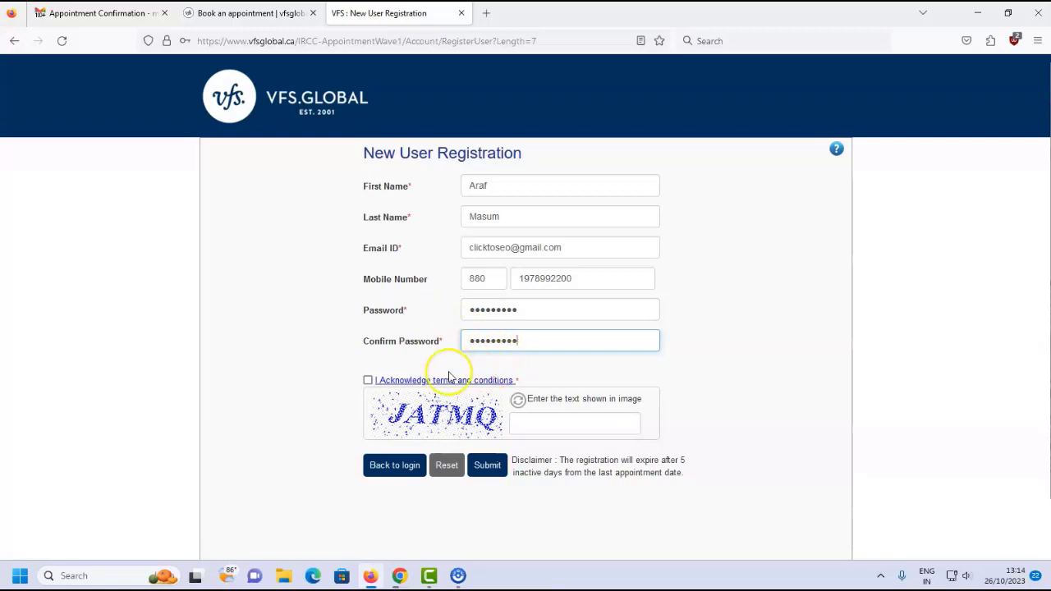
click(368, 380)
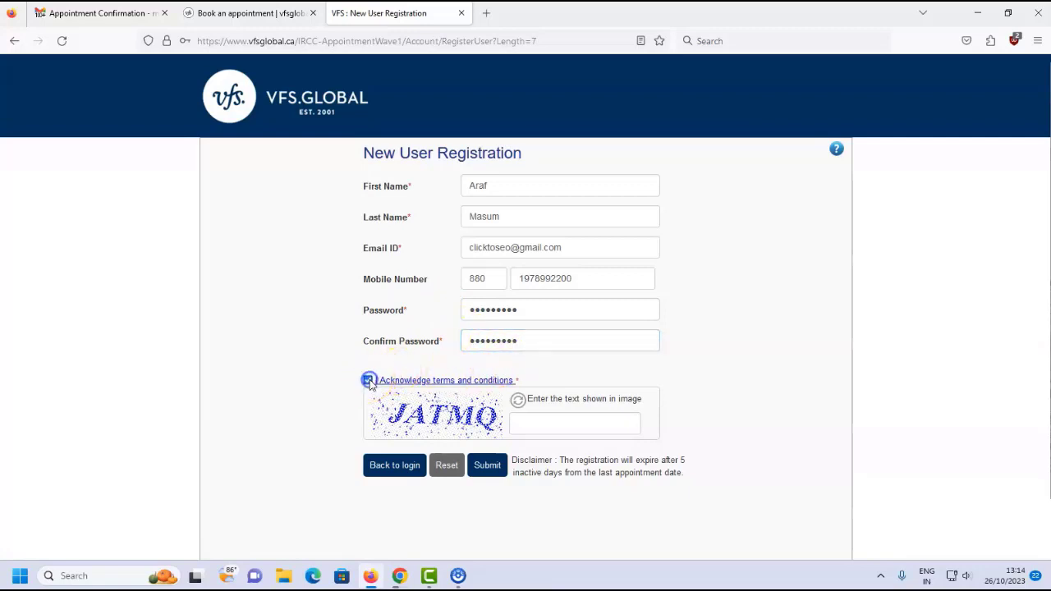
click(554, 421)
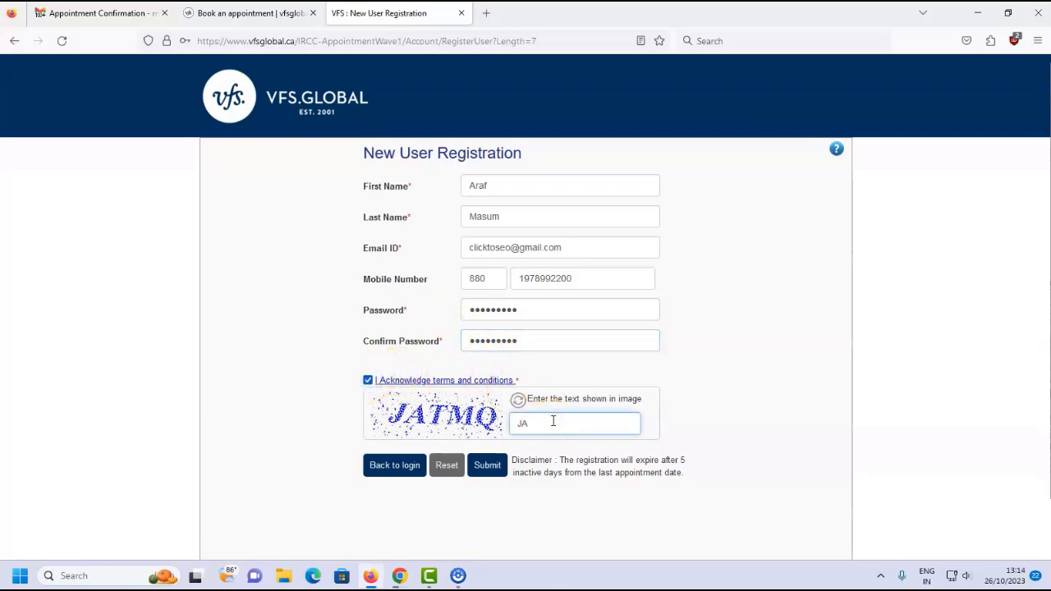
text(JATMQ)
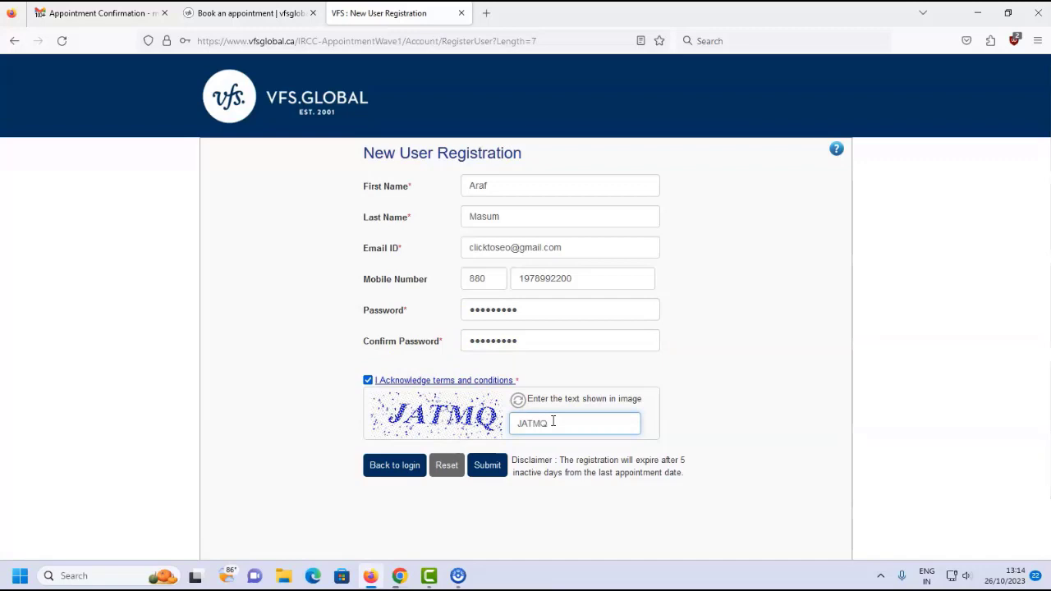
click(494, 472)
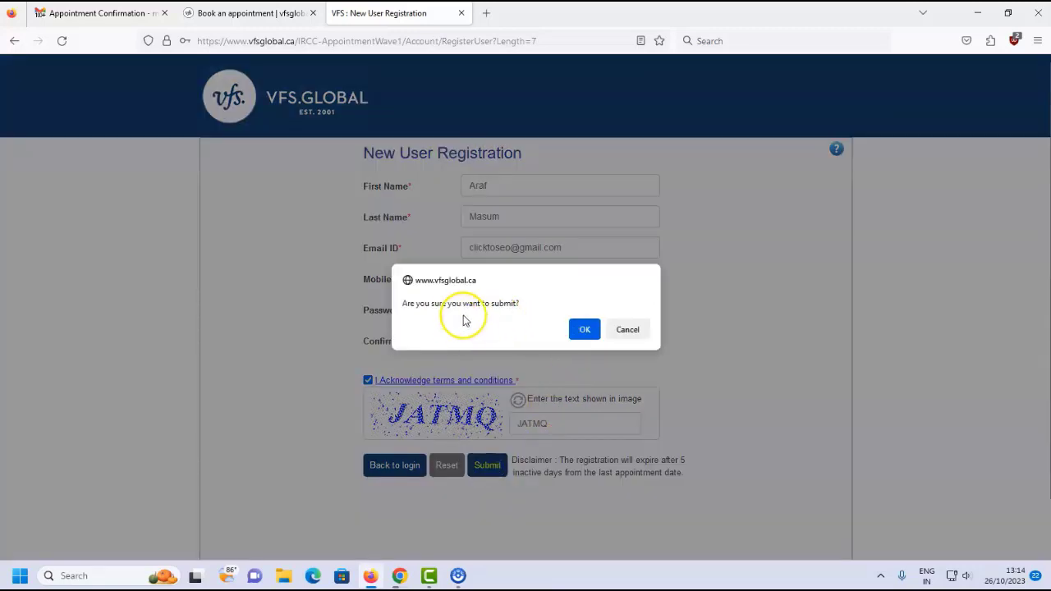
click(583, 329)
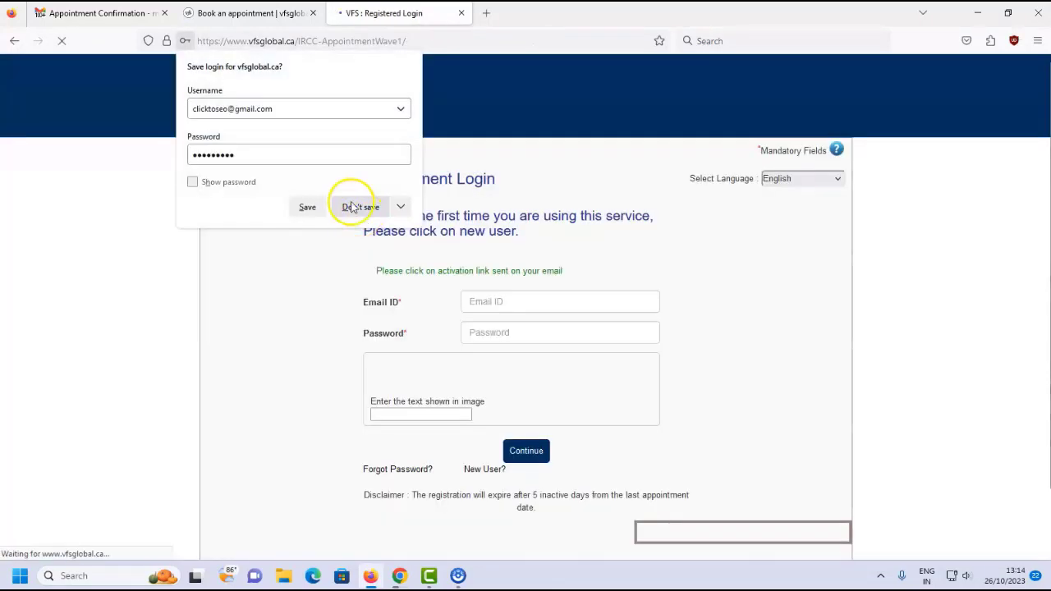
click(356, 207)
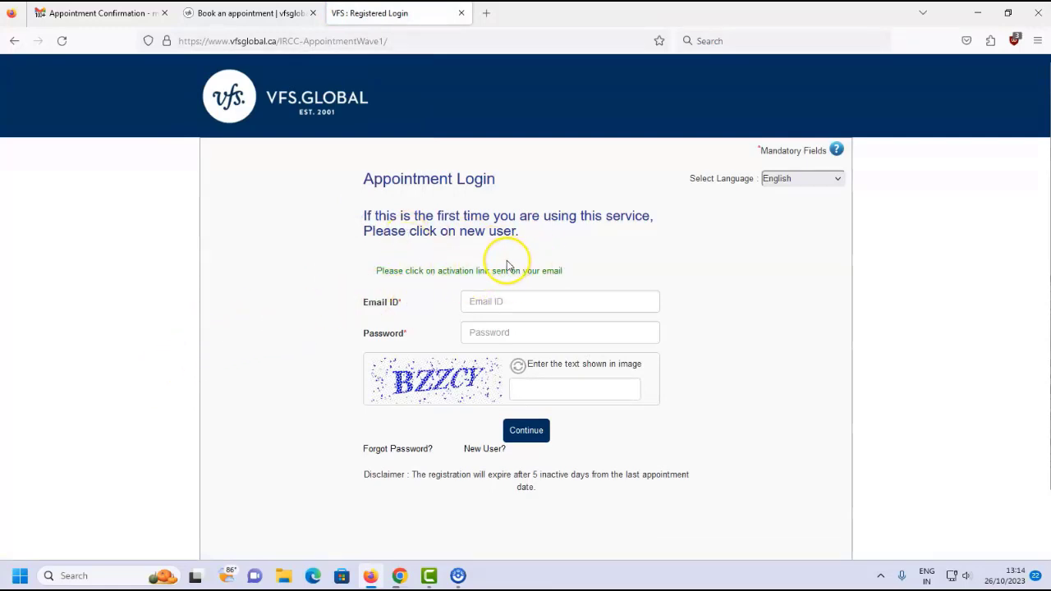
Open the appointment system's Welcome email in Gmail and follow its ActivateAccount link.
click(399, 576)
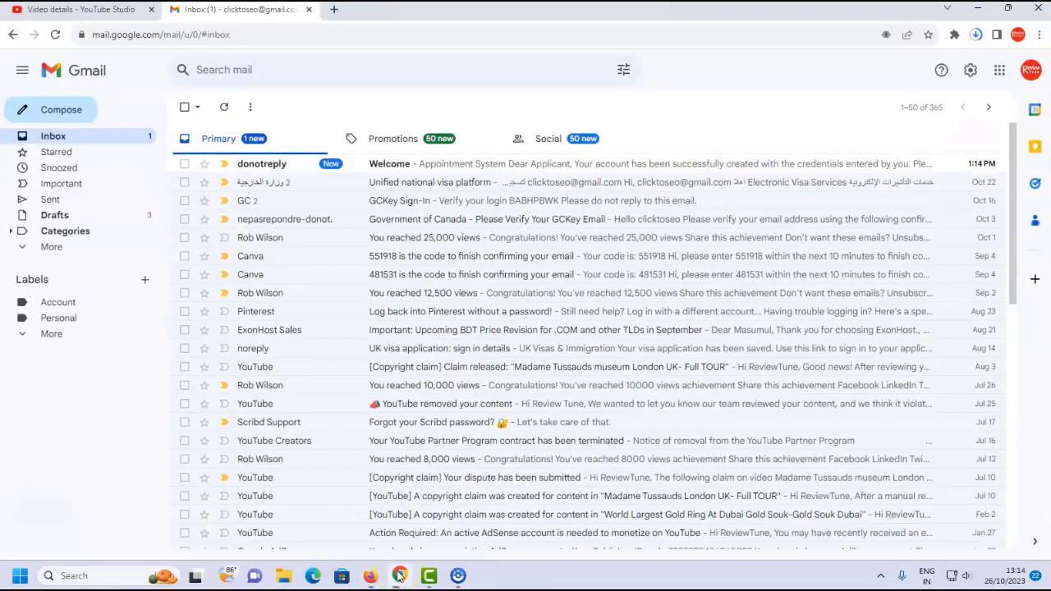
click(465, 168)
scroll(418, 215, down, 1)
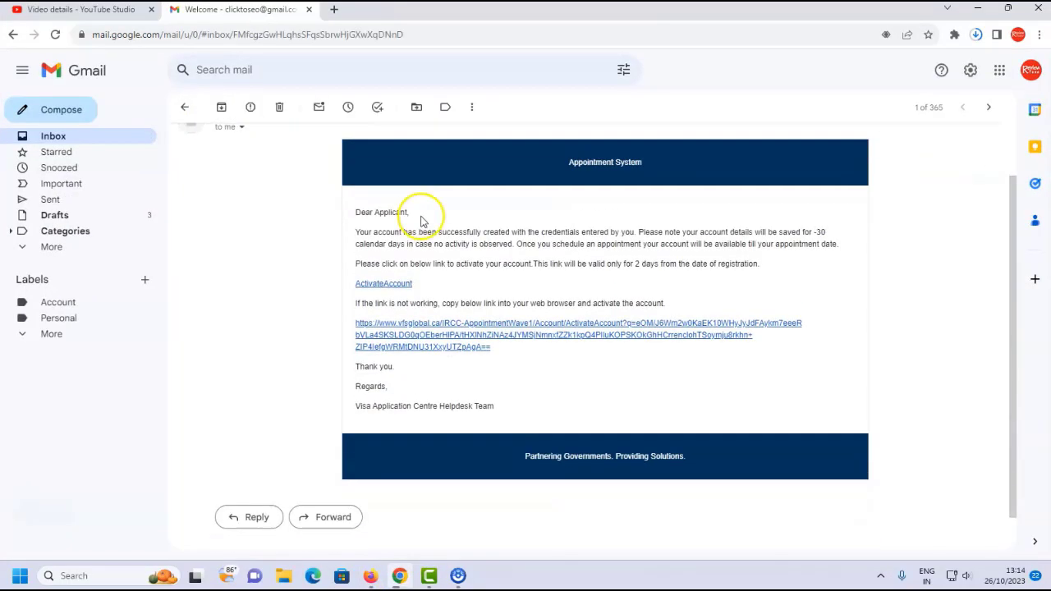
click(395, 286)
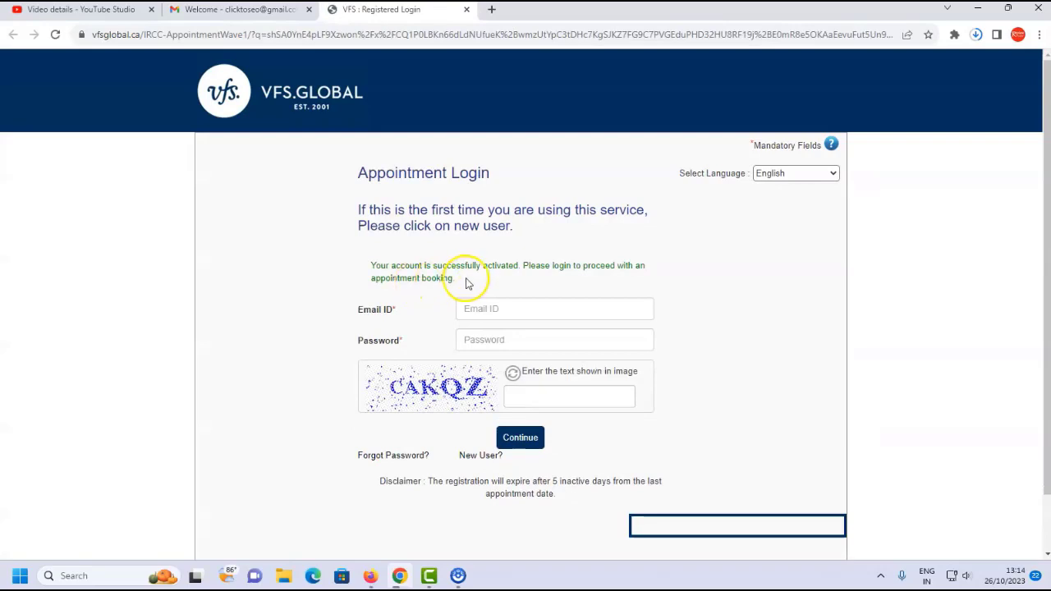
Sign in with the registered e-mail, password and captcha, then save the password in Chrome.
click(516, 309)
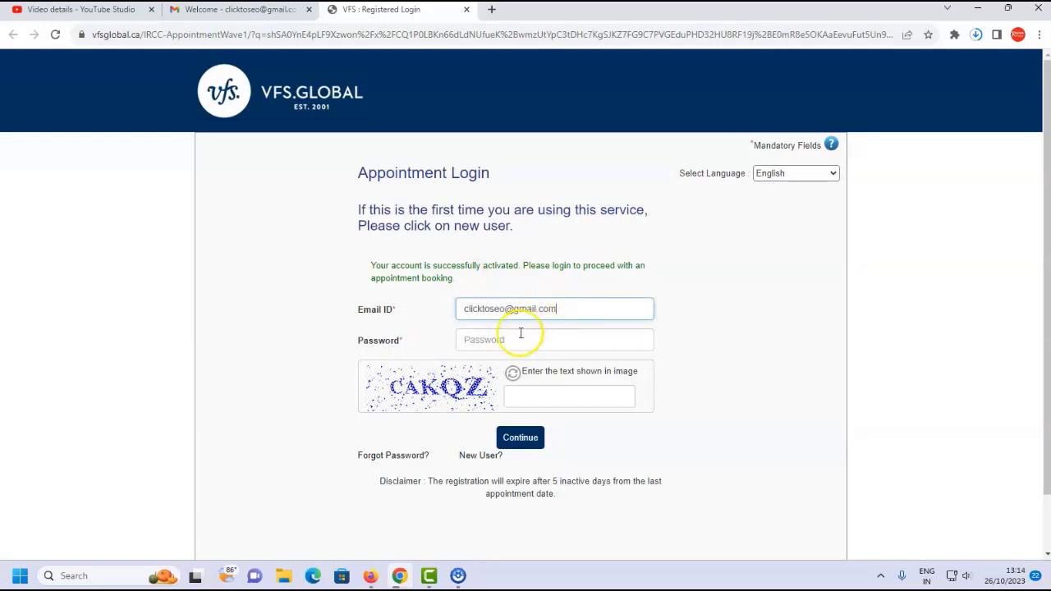
click(519, 335)
text(••••)
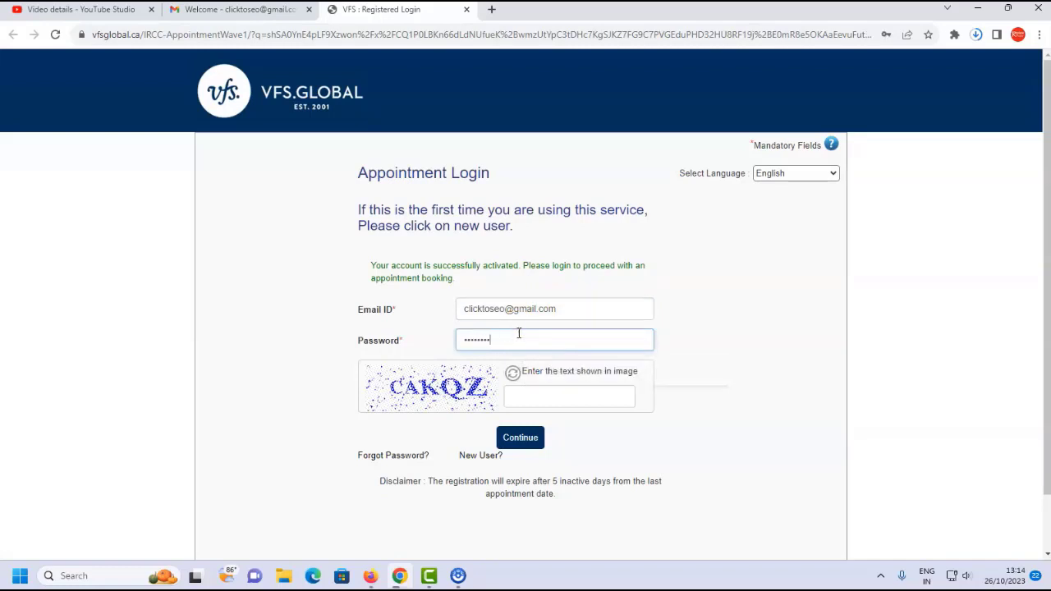
click(552, 384)
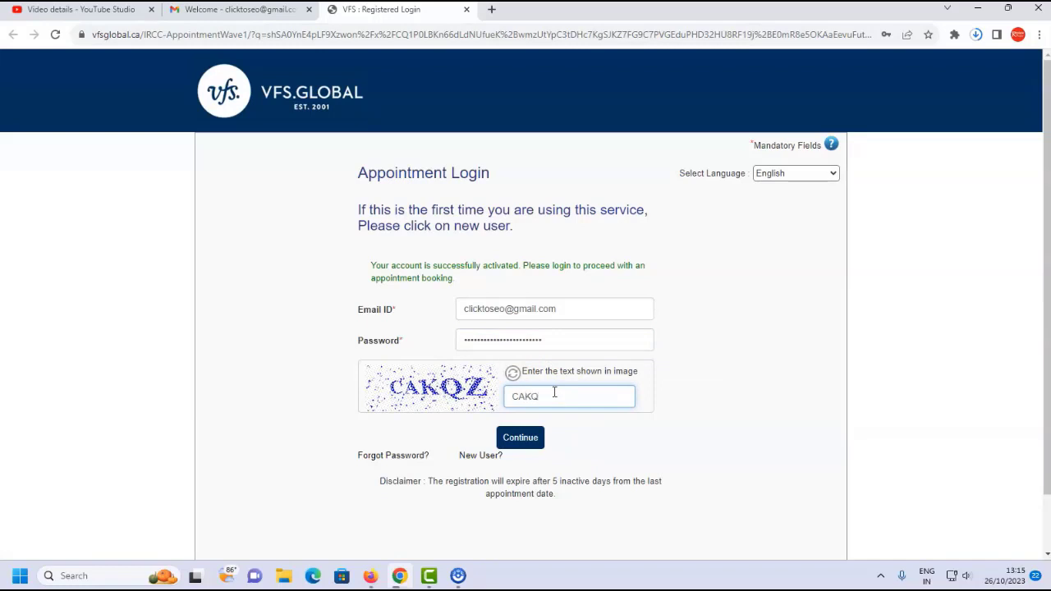
click(520, 436)
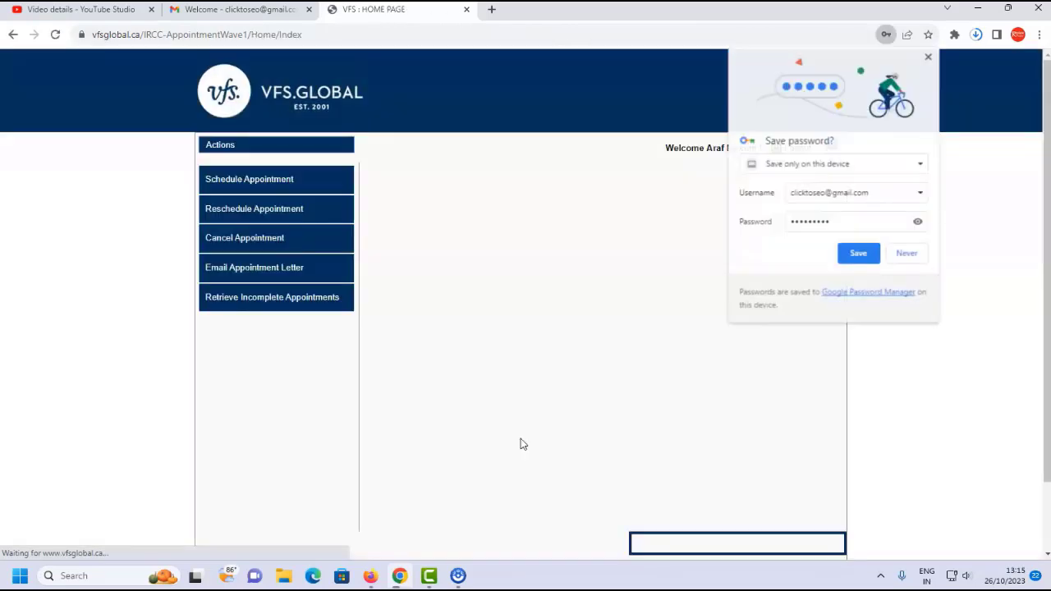
click(643, 226)
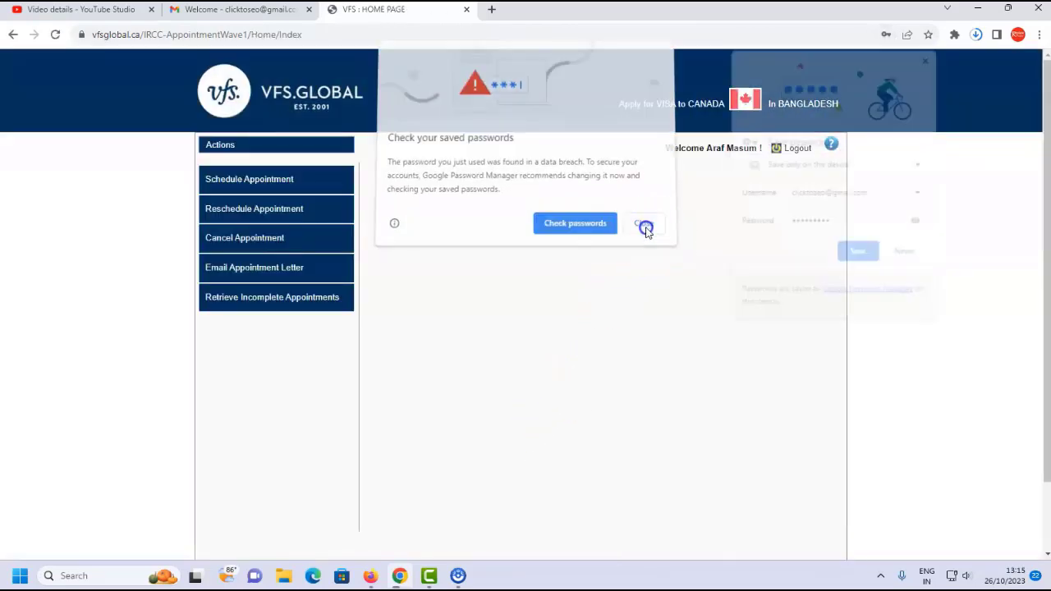
click(854, 254)
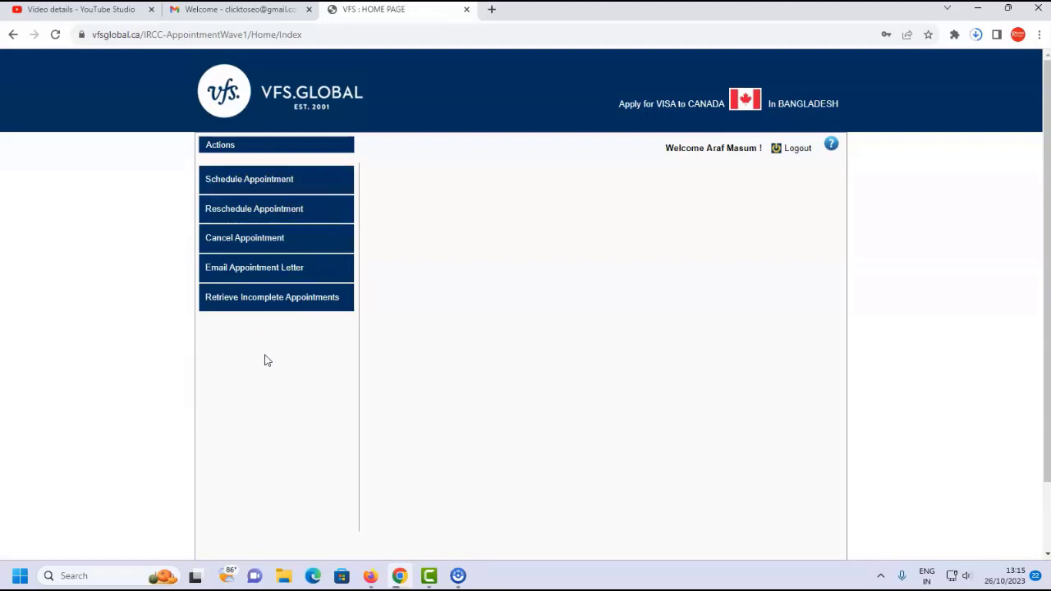
Schedule a new appointment at the Dhaka centre for 1 applicant and acknowledge the terms.
click(298, 180)
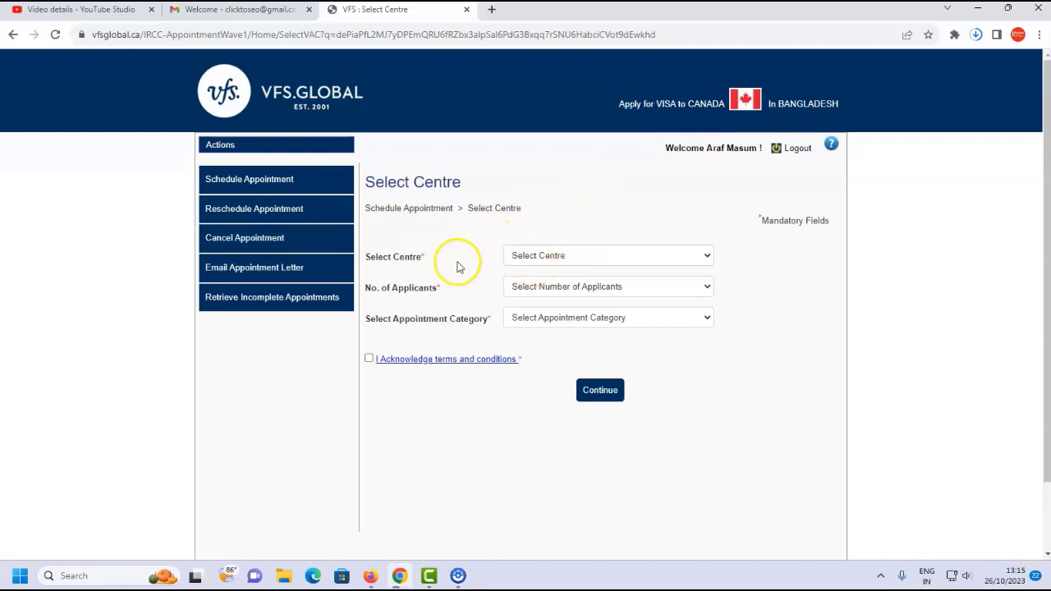
click(573, 259)
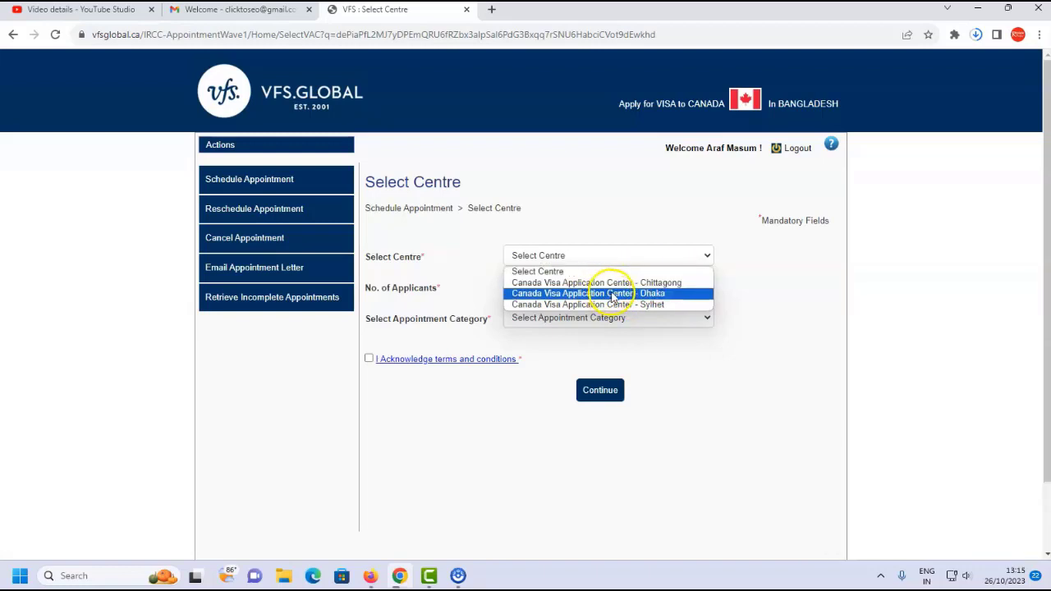
click(615, 293)
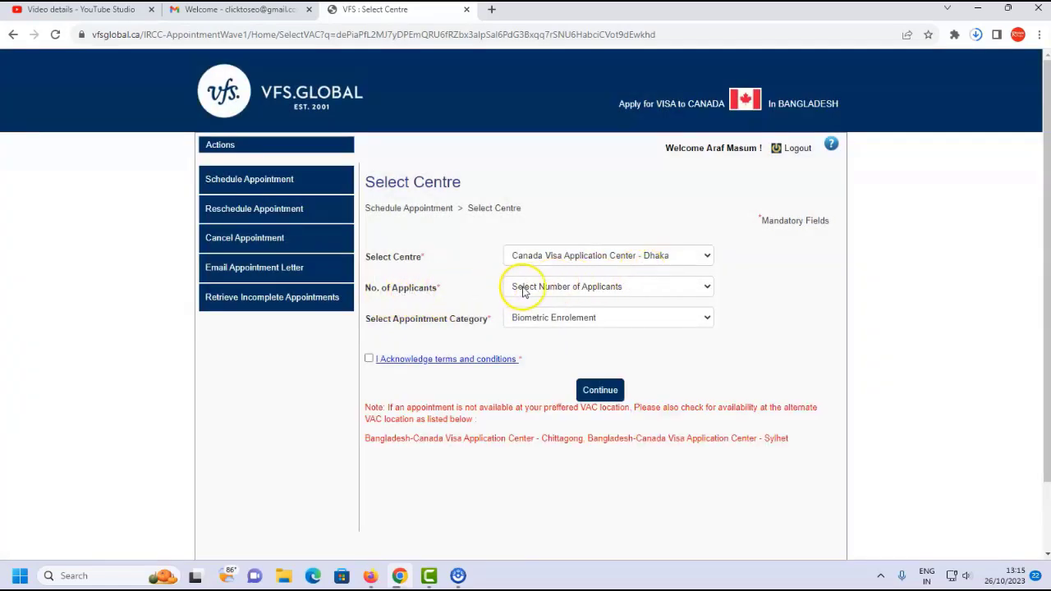
click(591, 286)
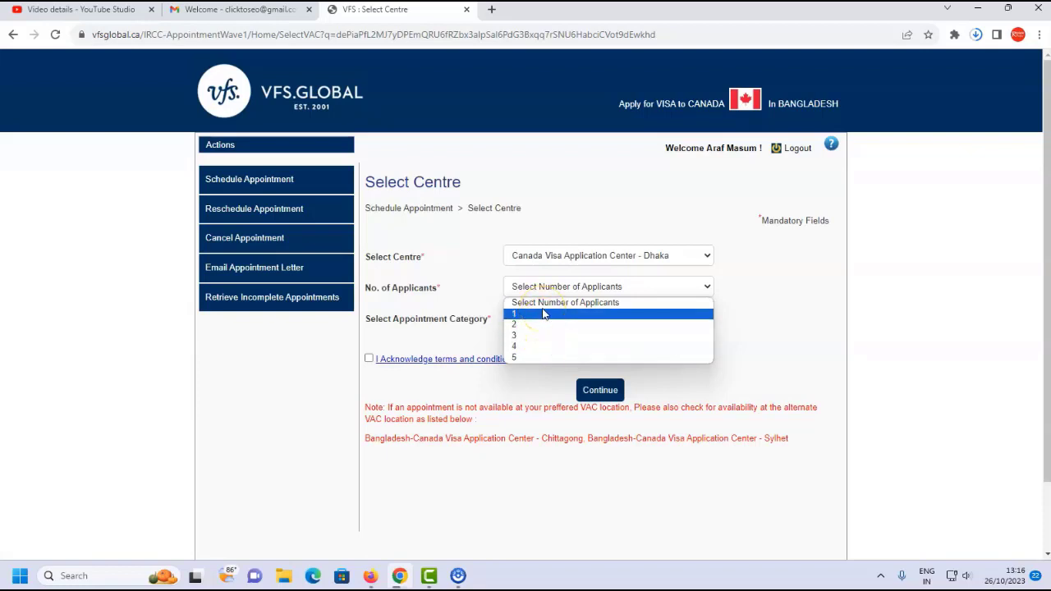
click(541, 313)
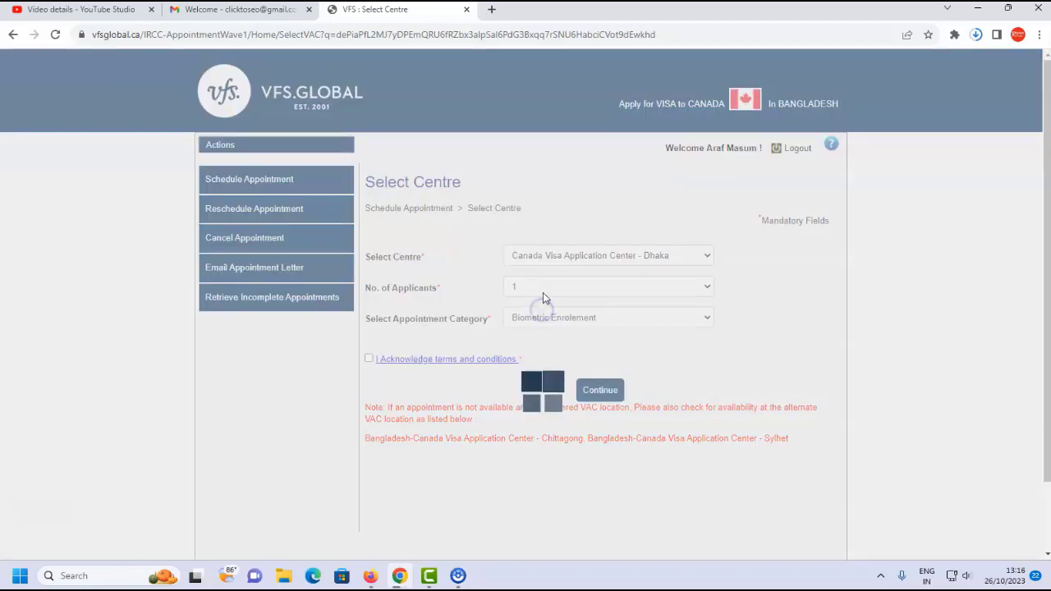
click(368, 365)
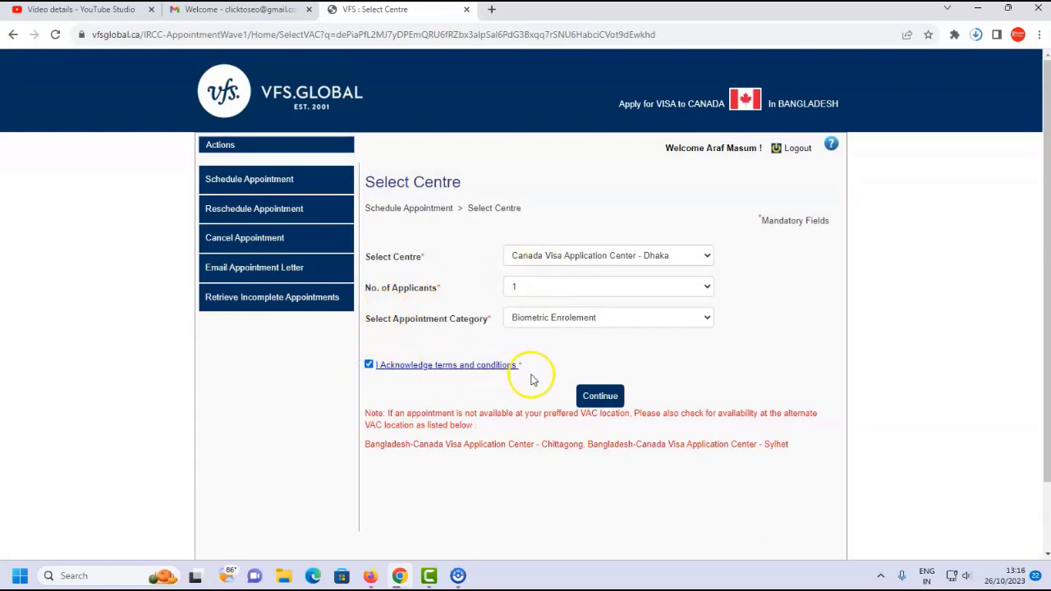
click(609, 400)
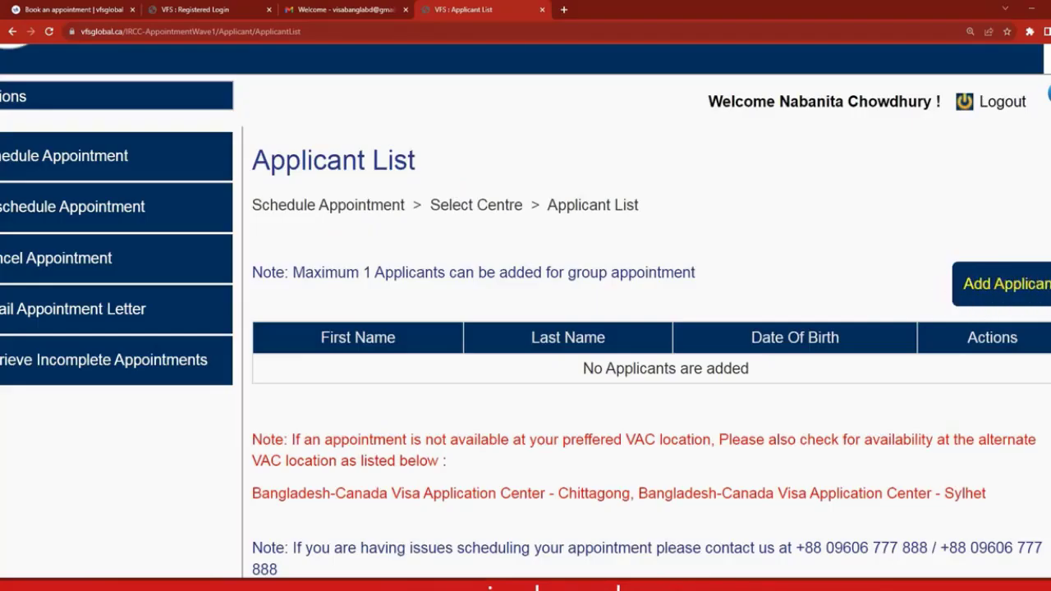
Open the Add New Applicant form and look over its fields, starting with IRCC No.
click(1022, 289)
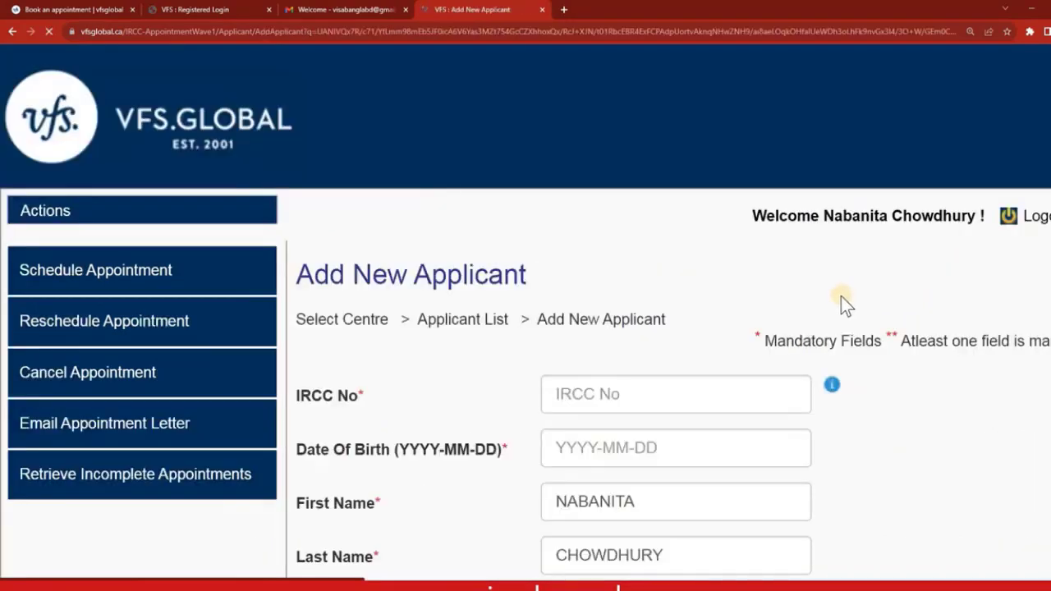
scroll(626, 235, down, 2)
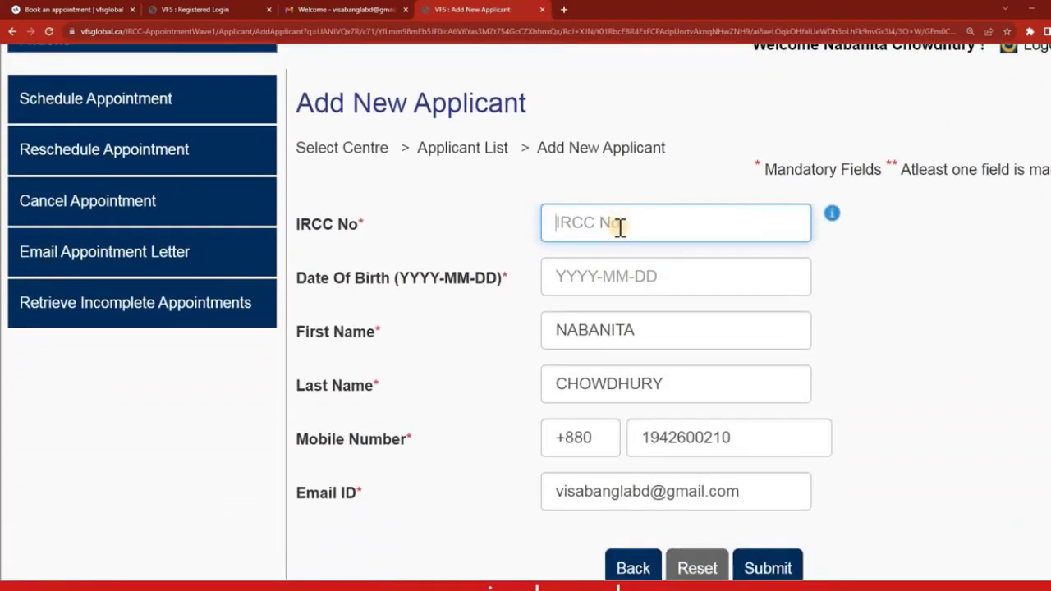
scroll(619, 228, down, 1)
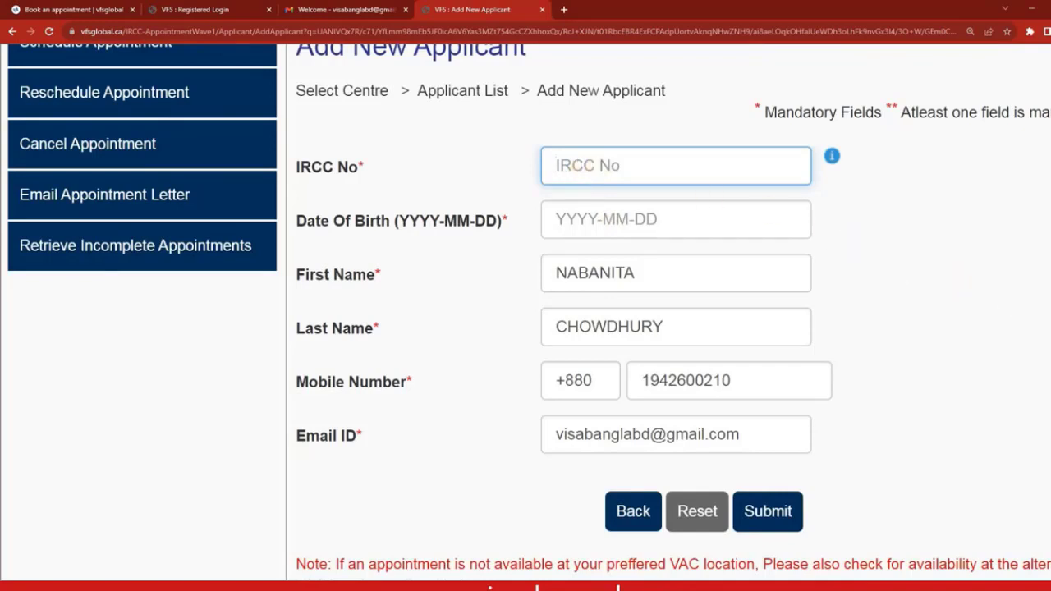
scroll(779, 317, up, 1)
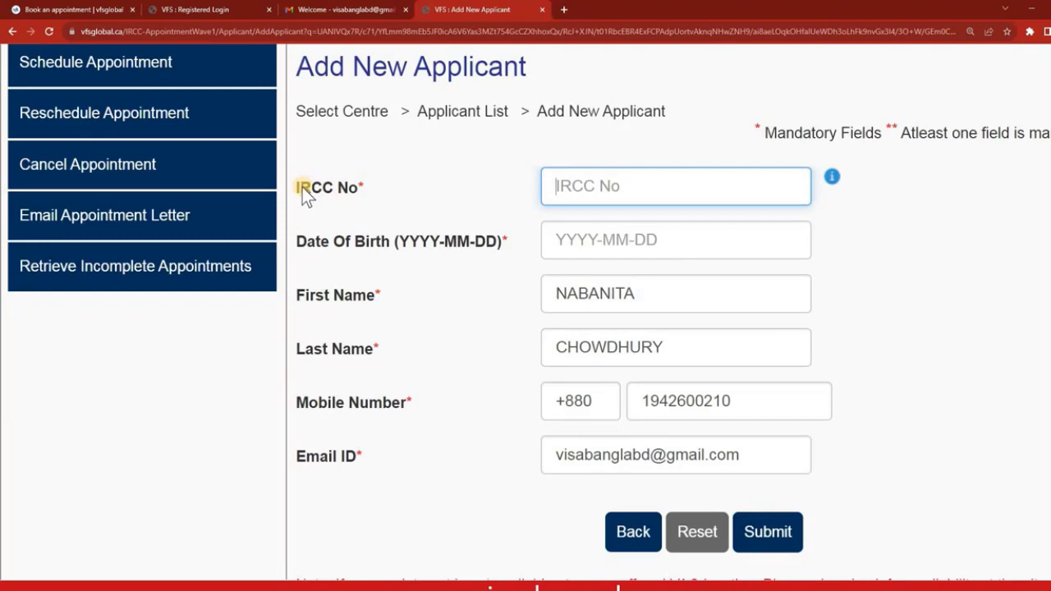
triple_click(363, 188)
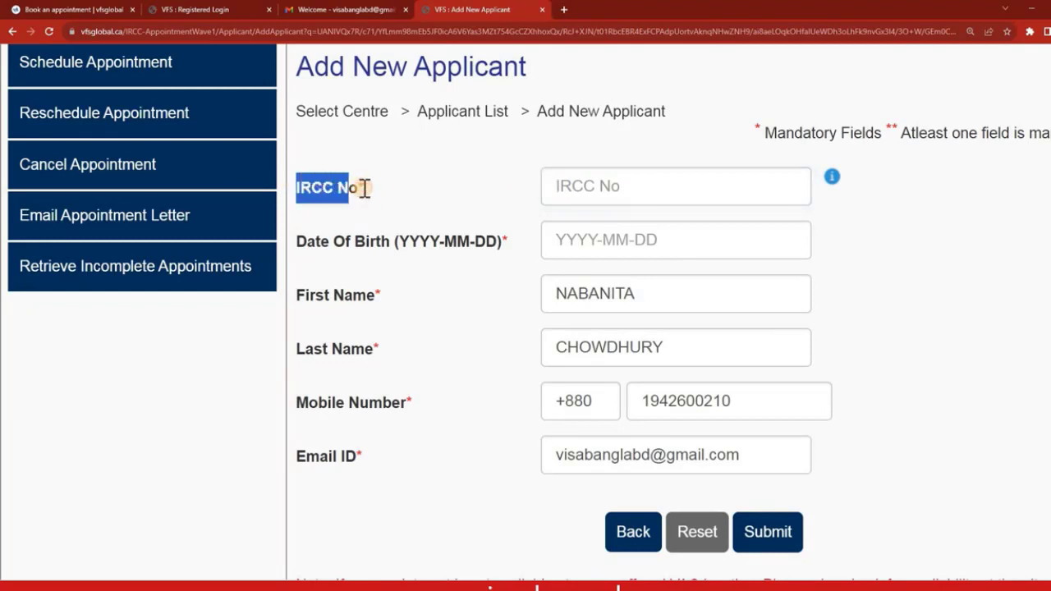
click(426, 188)
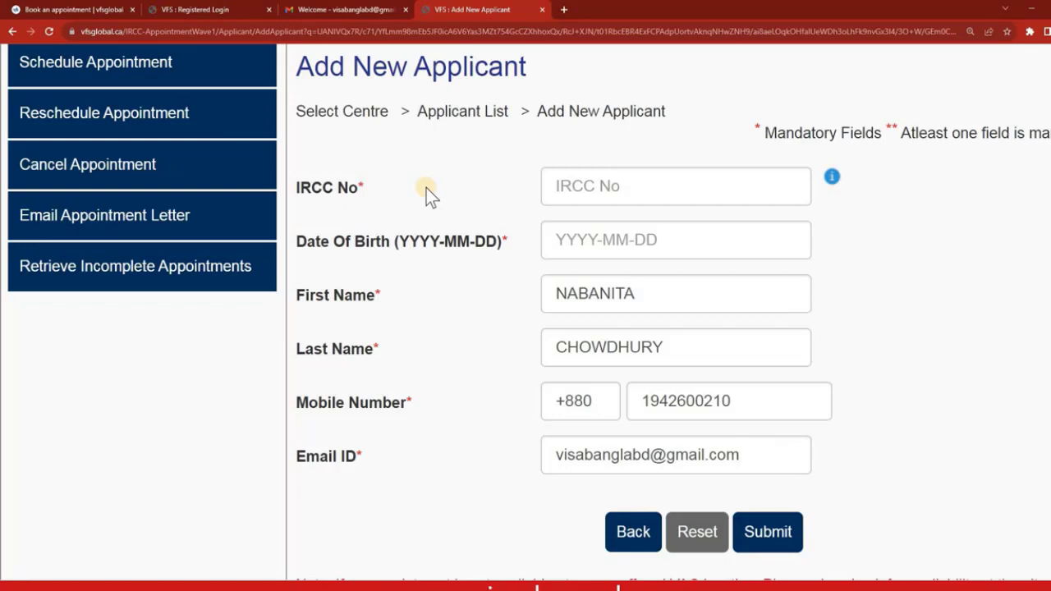
Enter the applicant's IRCC number and date of birth, check the auto-filled name, mobile and e-mail, and submit.
click(595, 186)
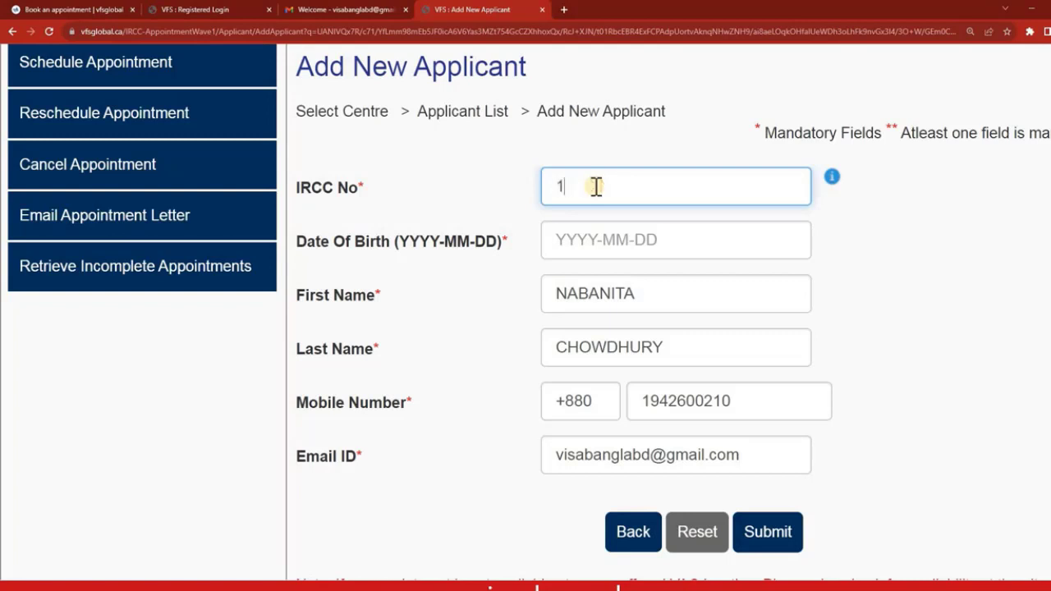
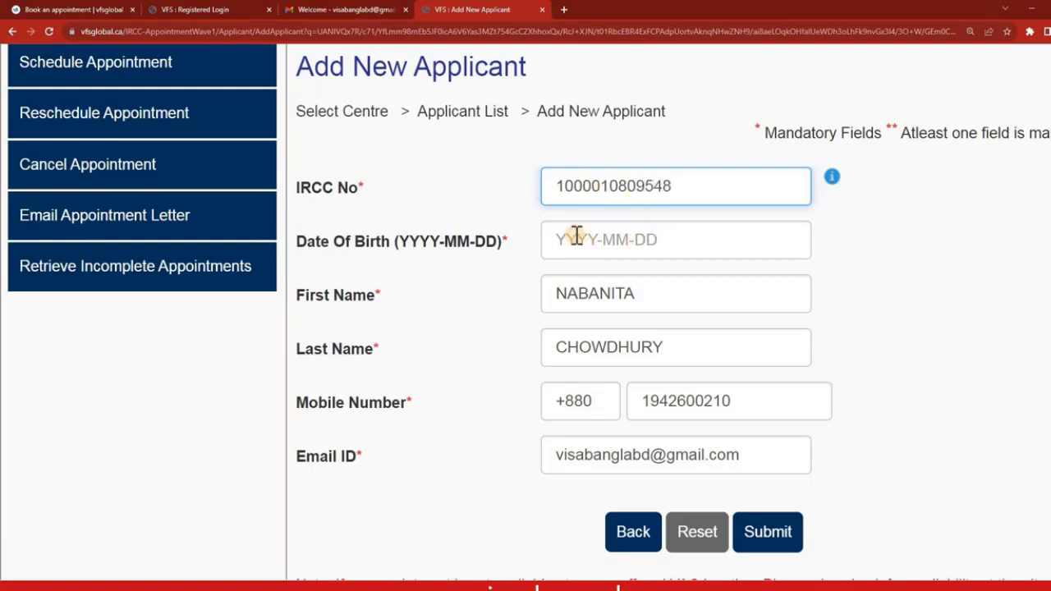
click(577, 235)
text(199)
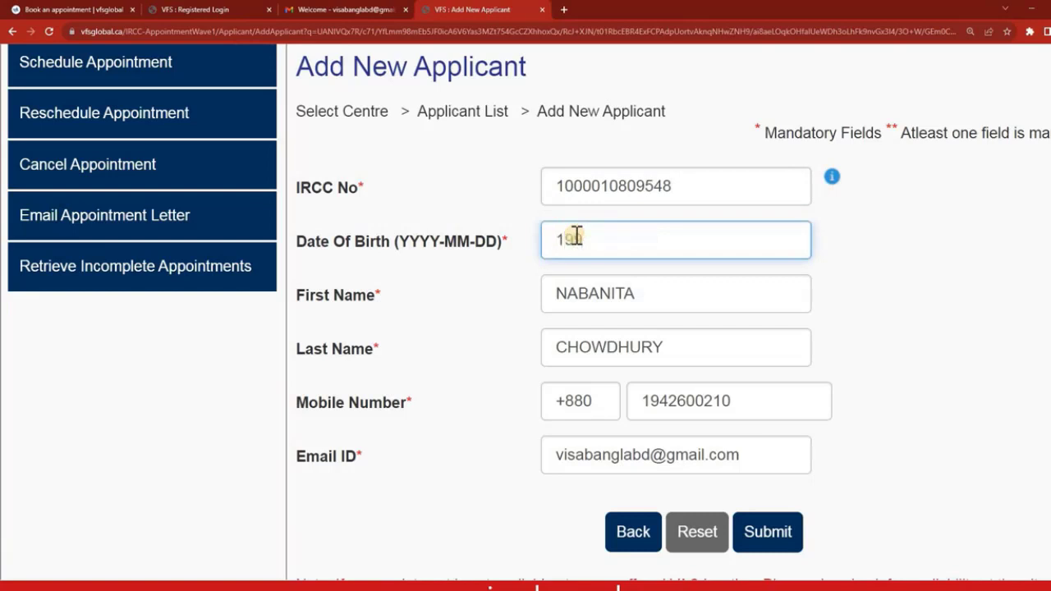
text(5-01-01)
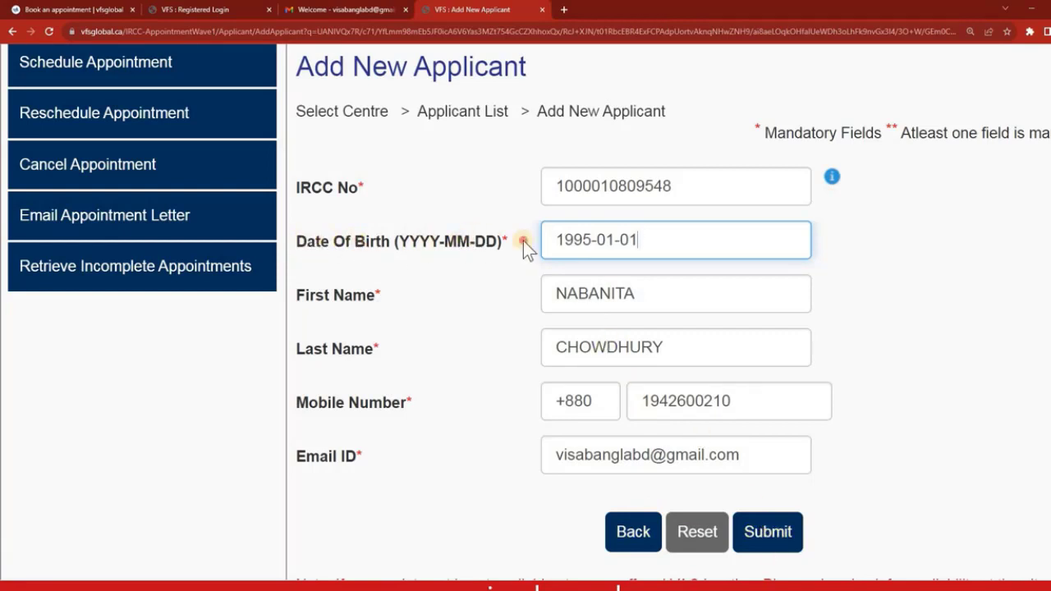
drag(523, 240, 397, 307)
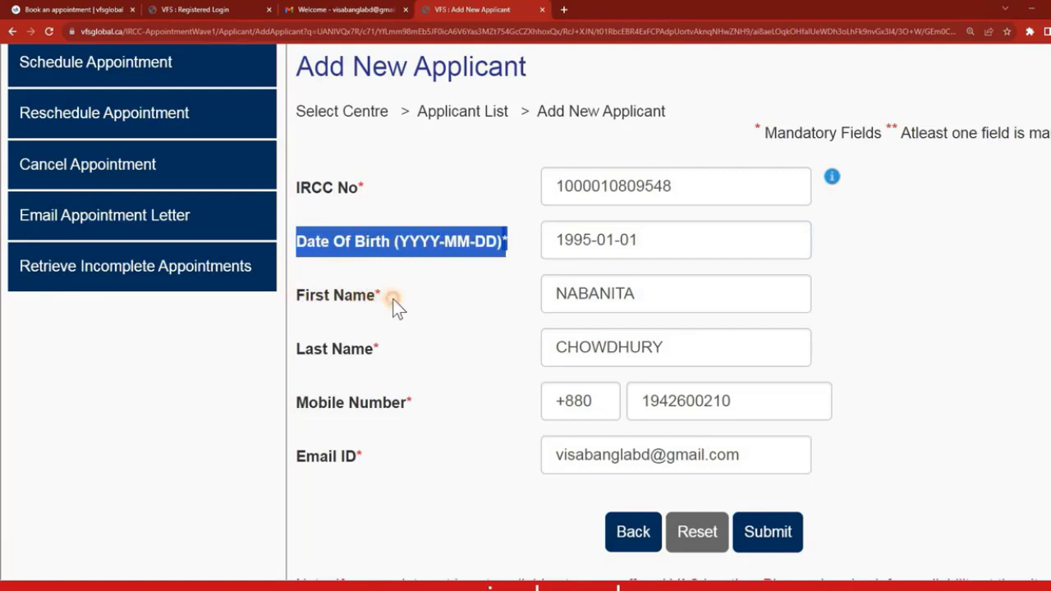
triple_click(394, 298)
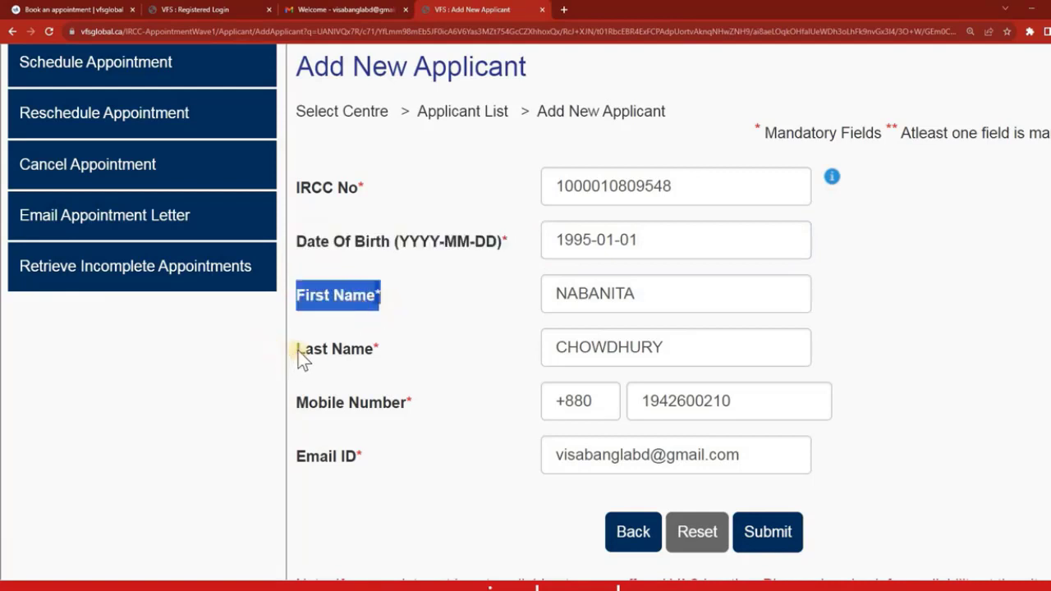
triple_click(396, 356)
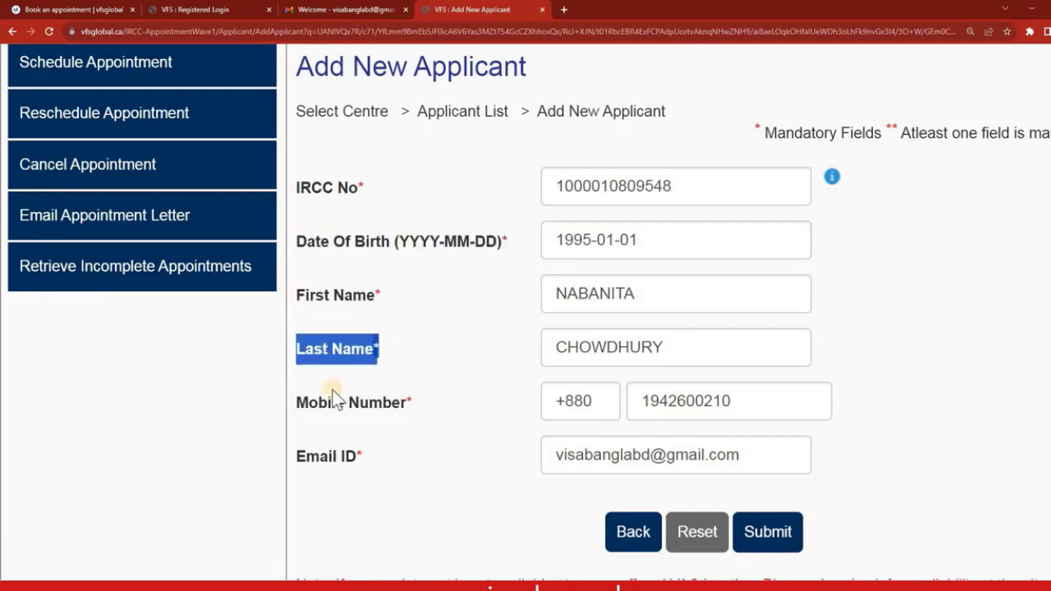
triple_click(430, 403)
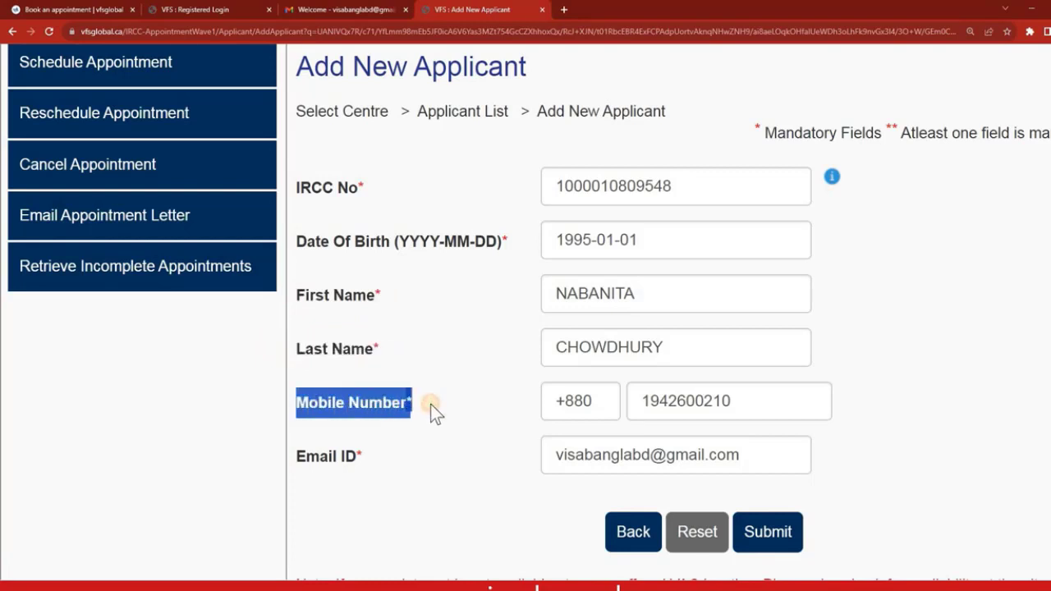
triple_click(401, 461)
click(768, 534)
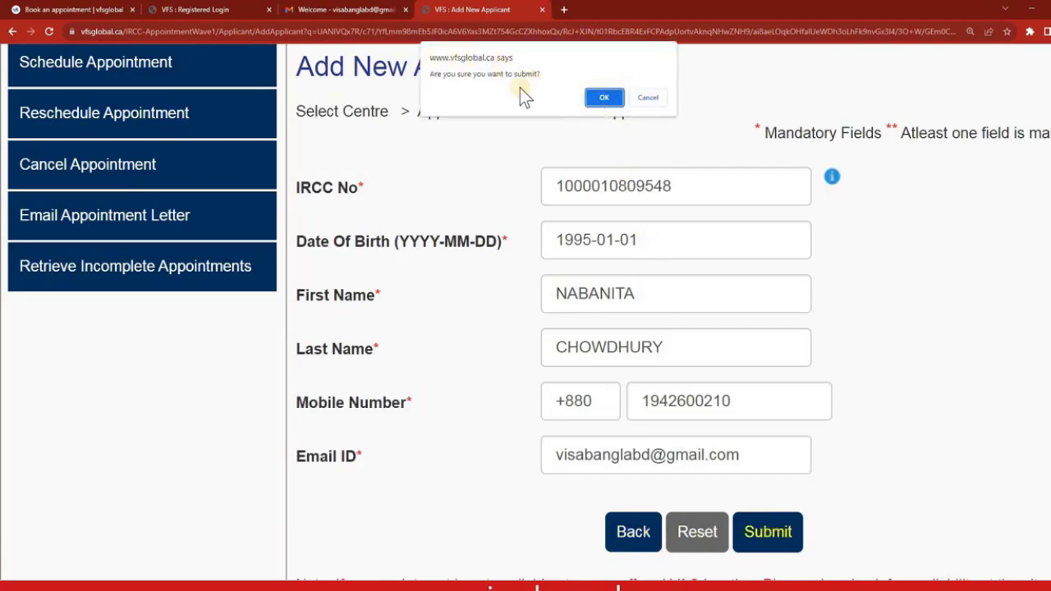
Confirm the applicant submission, note the generated reference number, and continue to the booking calendar.
click(602, 98)
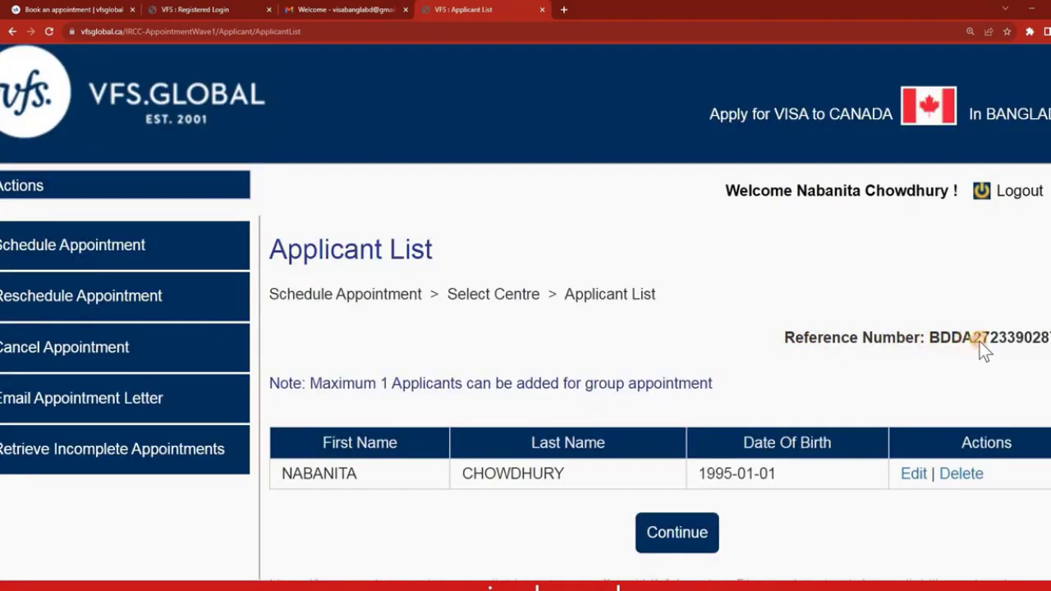
drag(784, 337, 1050, 338)
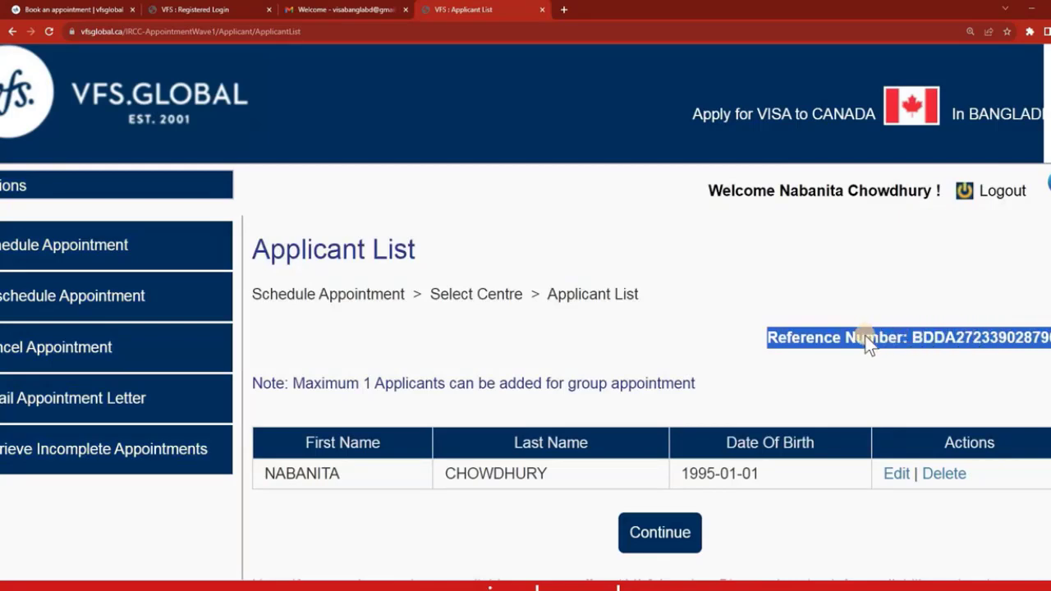
scroll(779, 339, left, 1)
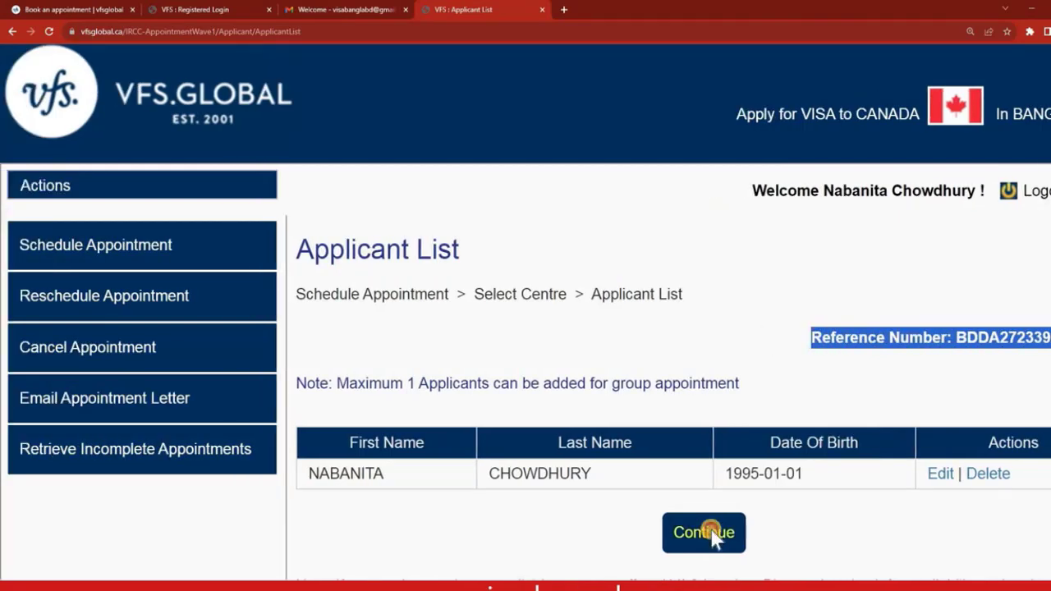
click(703, 532)
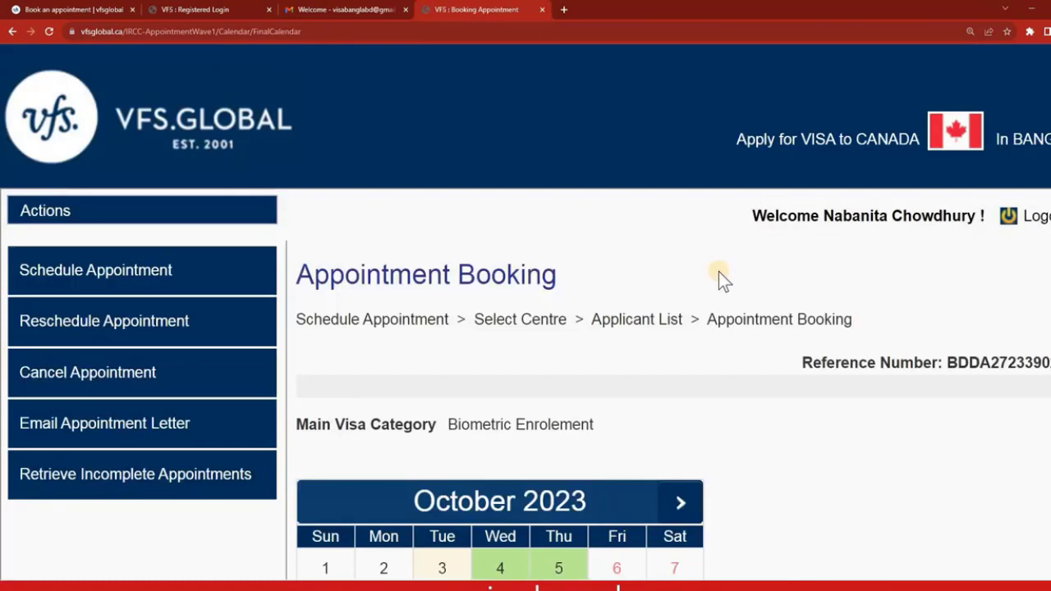
Pick 31 October 2023 on the booking calendar, noting the Not Available legend.
scroll(719, 272, down, 2)
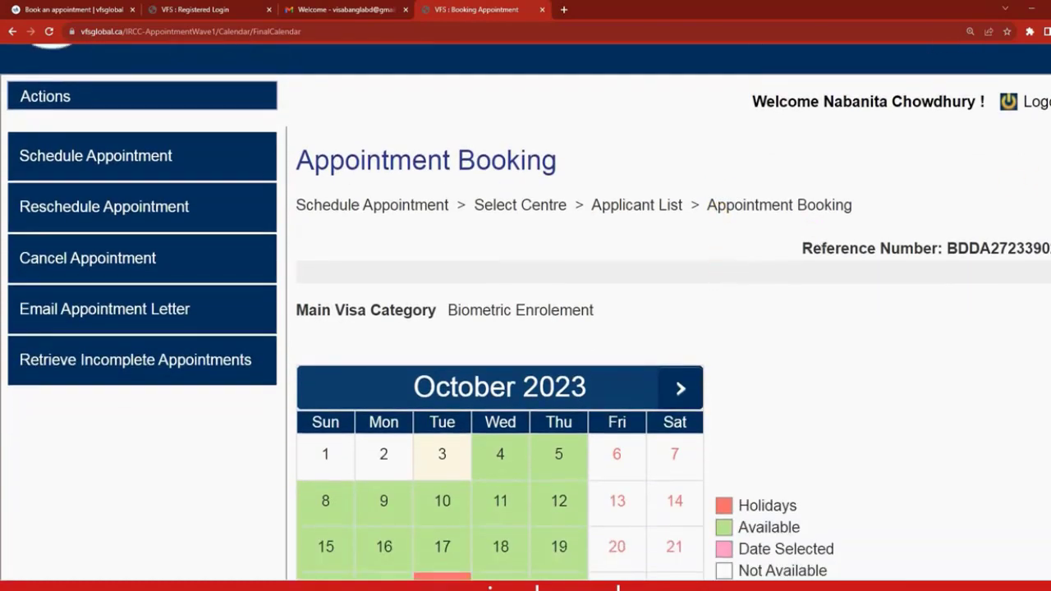
scroll(526, 312, down, 1)
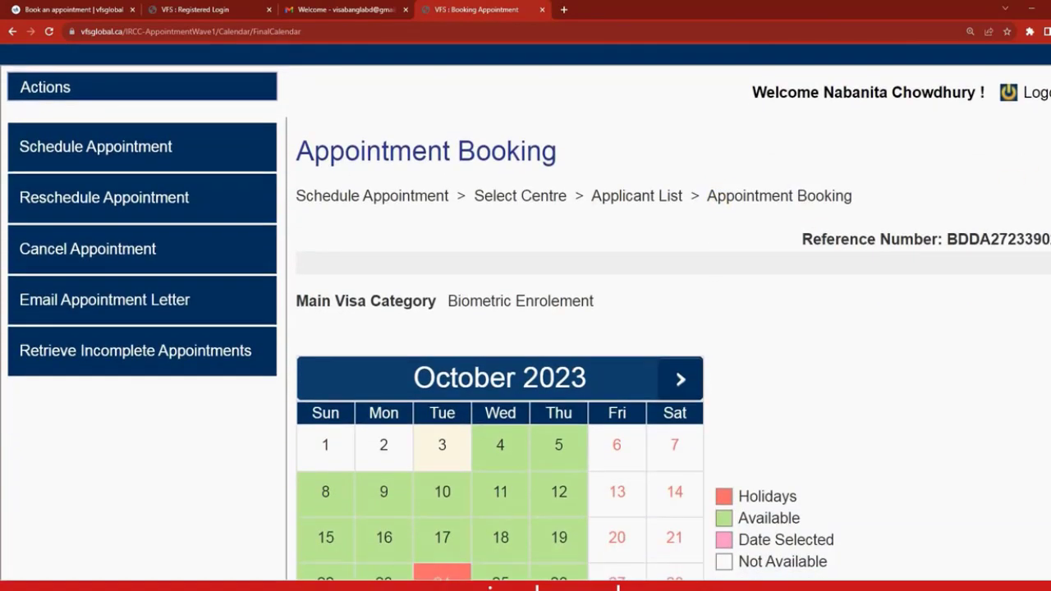
scroll(525, 311, down, 1)
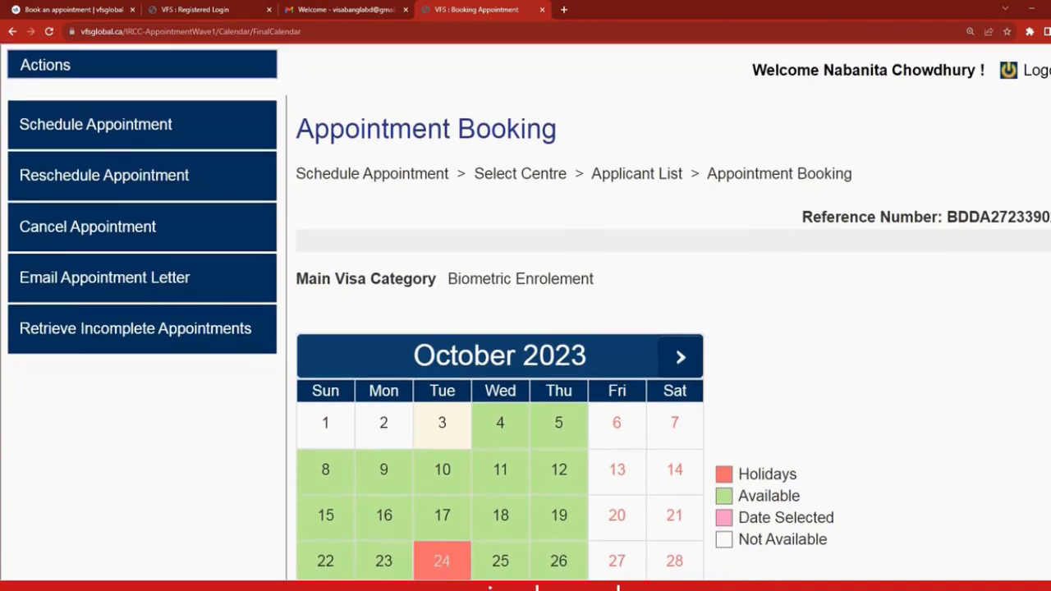
scroll(525, 312, down, 1)
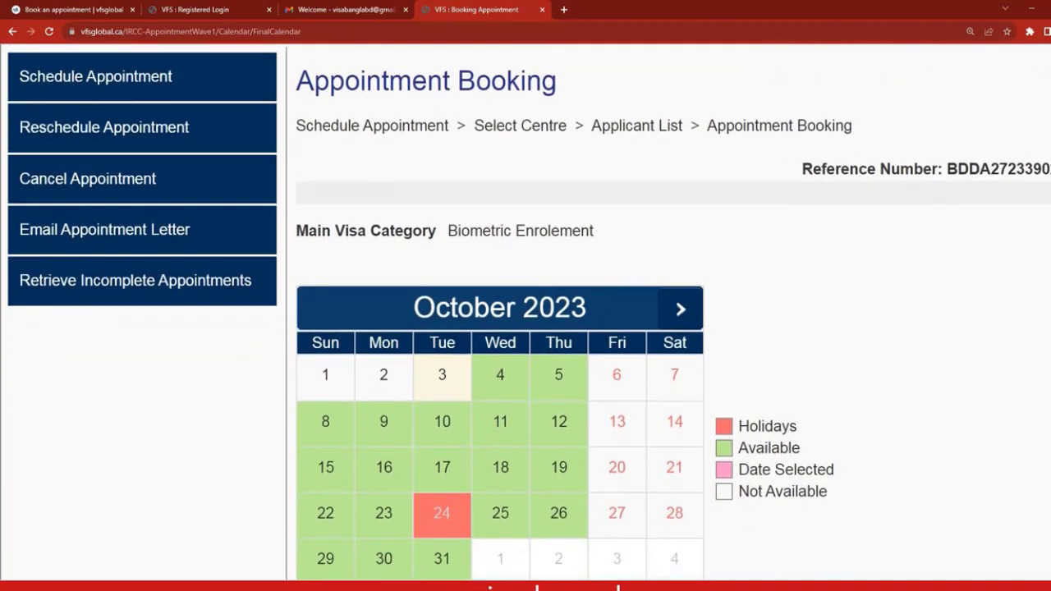
scroll(526, 312, down, 1)
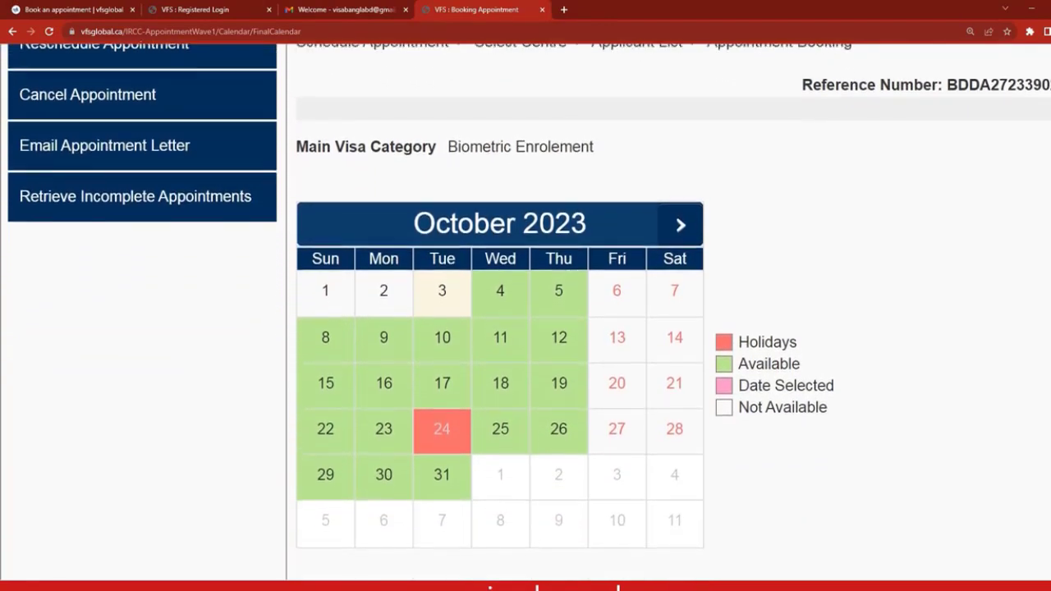
scroll(526, 312, down, 1)
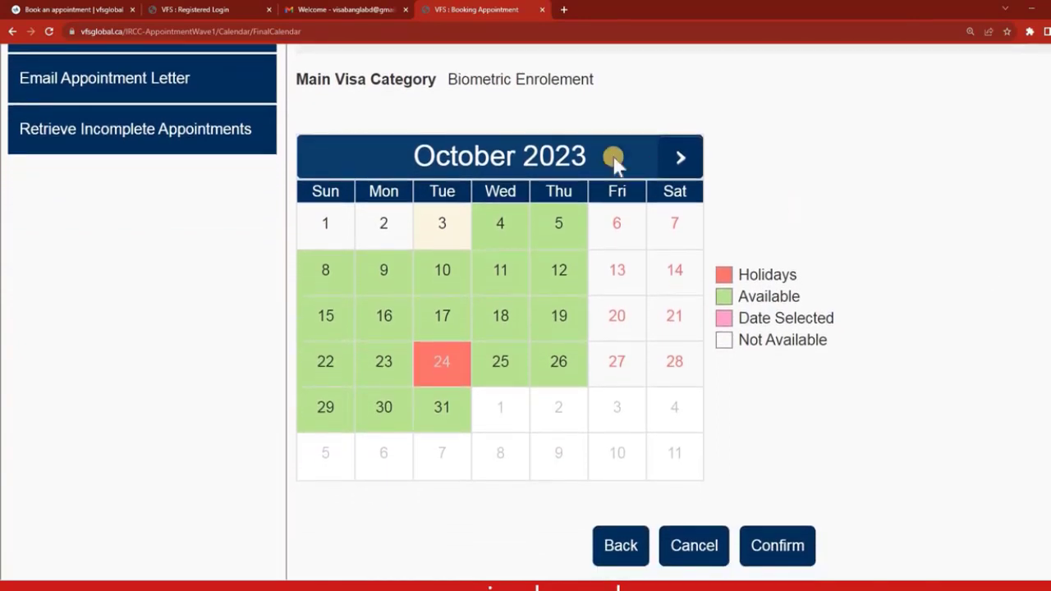
drag(461, 332, 536, 368)
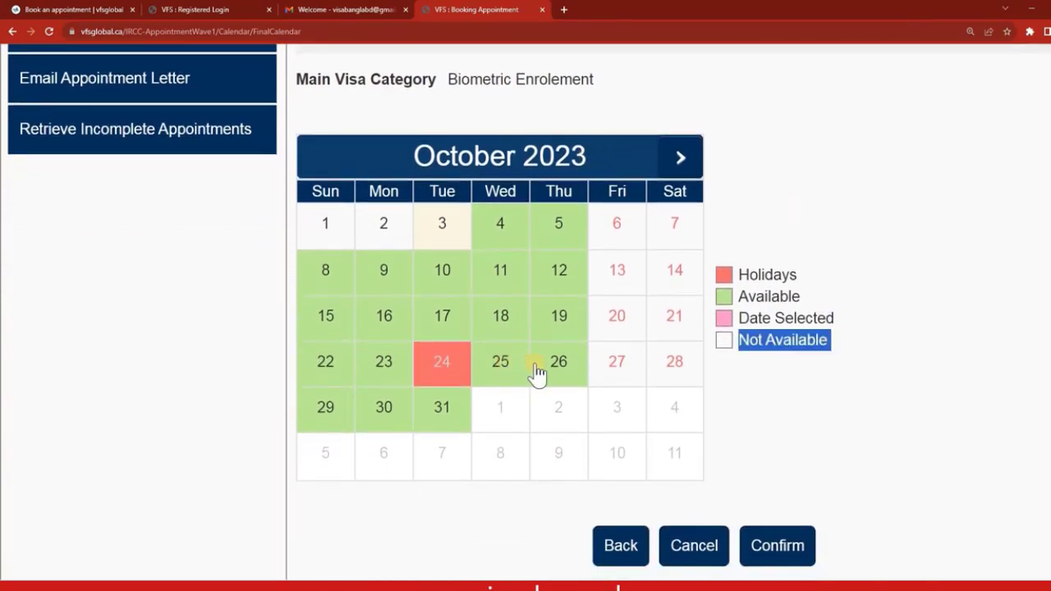
click(440, 411)
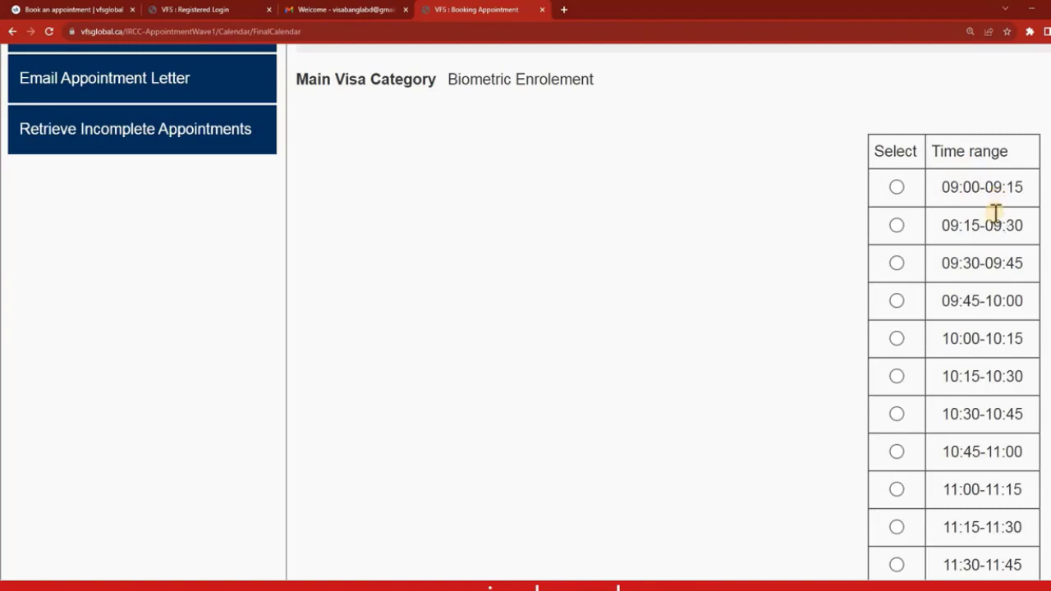
Review the 31 October time slots and submit the 0900 Biometric Enrolement booking.
scroll(995, 212, down, 3)
scroll(887, 97, up, 2)
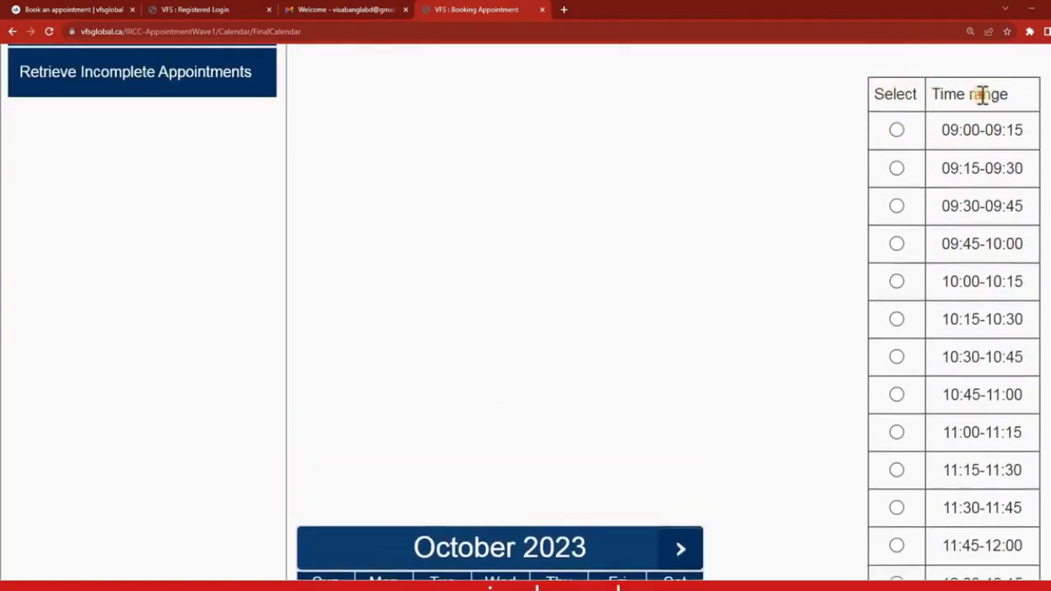
drag(1024, 97, 1013, 102)
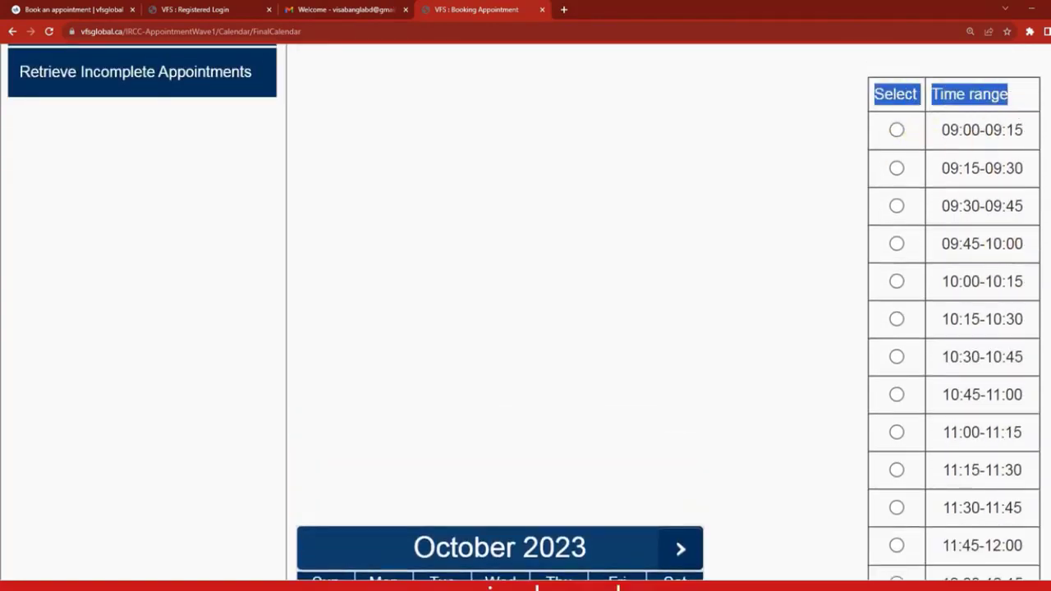
scroll(526, 312, down, 6)
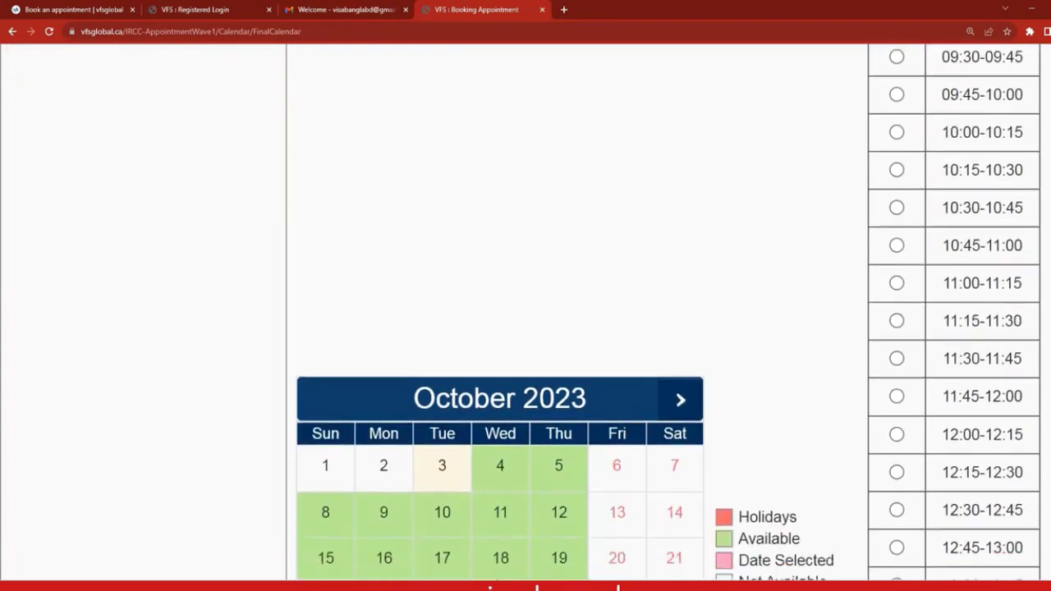
scroll(525, 312, down, 3)
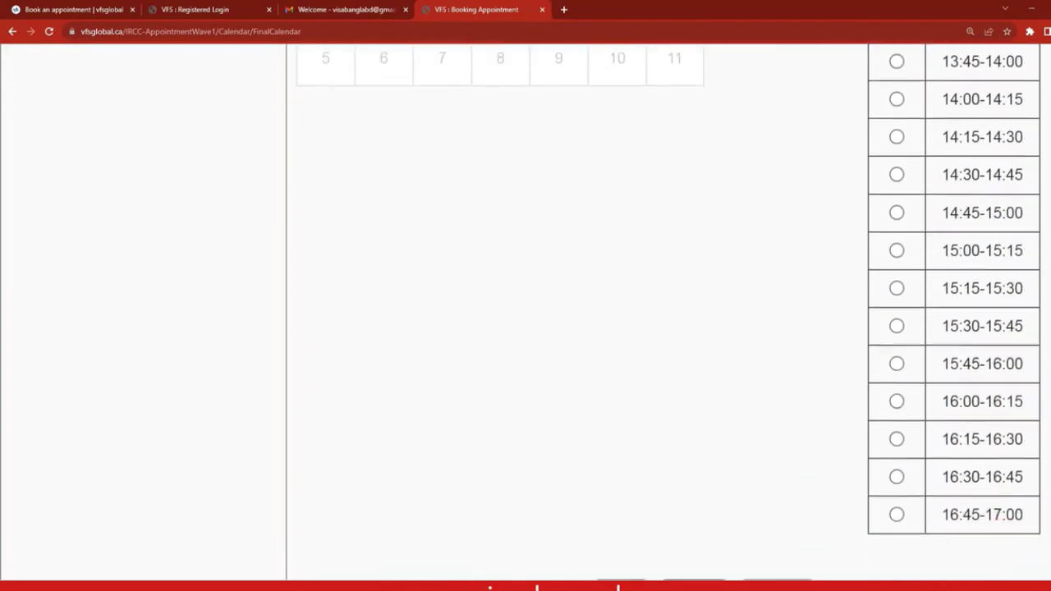
scroll(526, 312, up, 7)
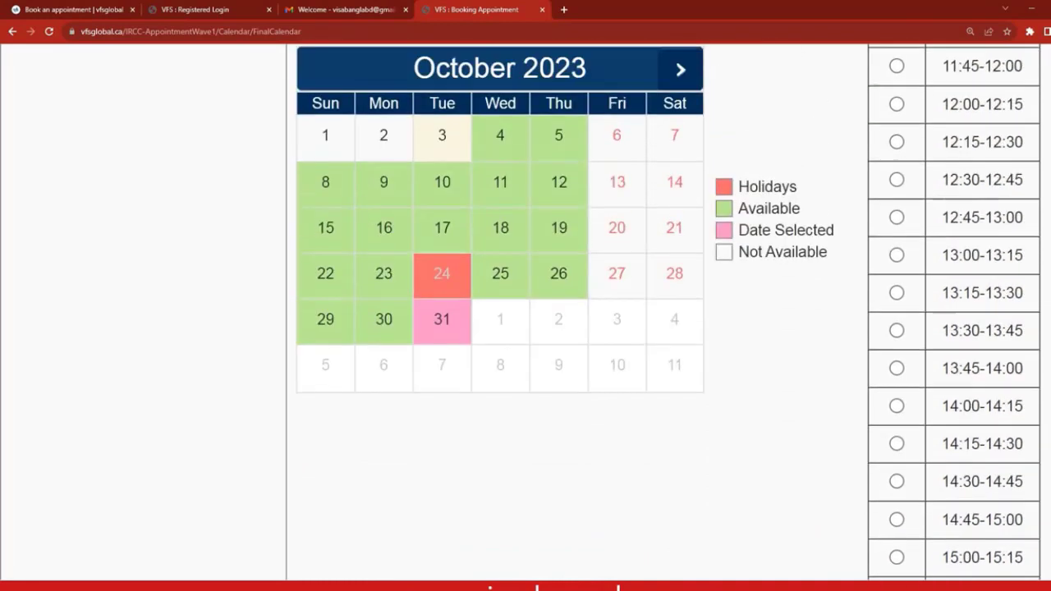
scroll(525, 312, up, 2)
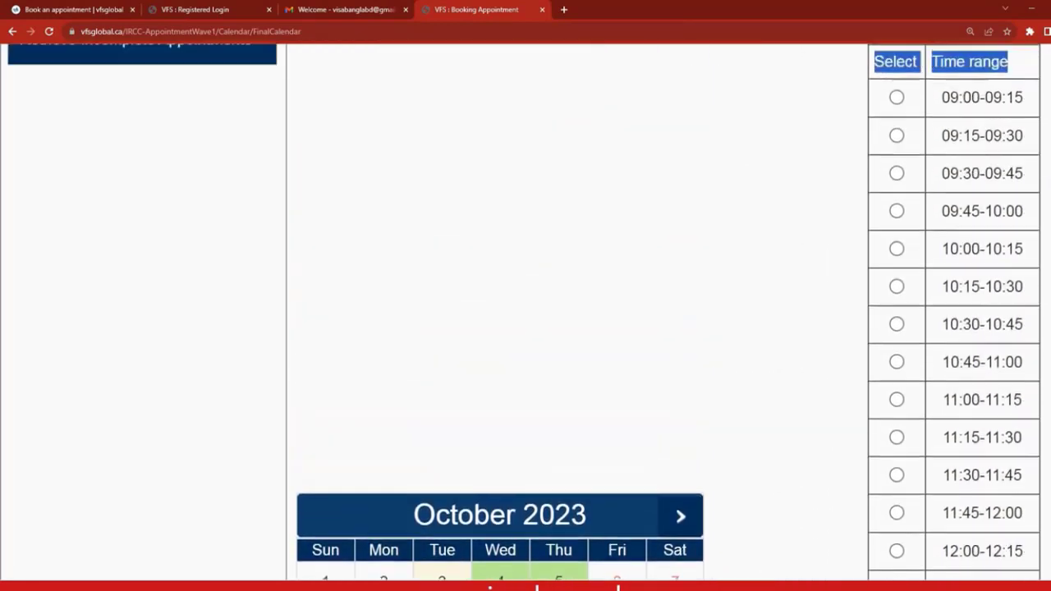
scroll(774, 446, down, 10)
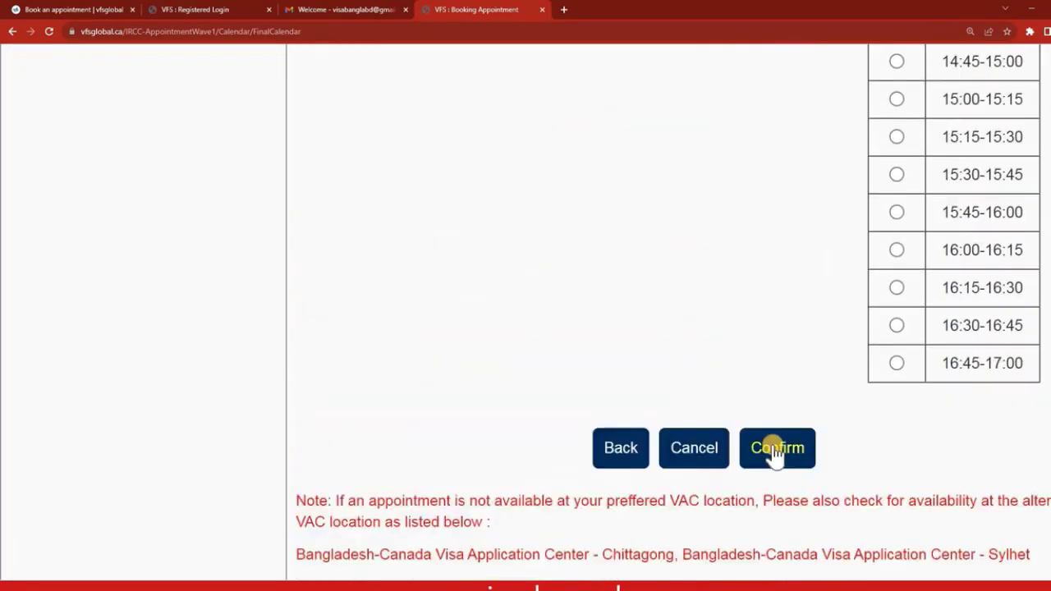
click(764, 421)
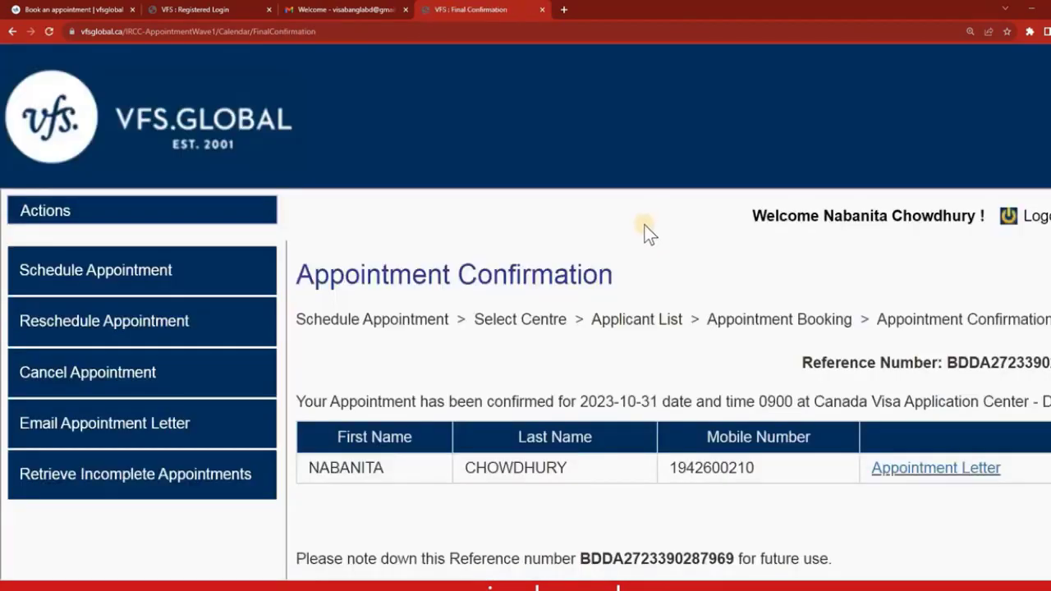
scroll(787, 249, down, 1)
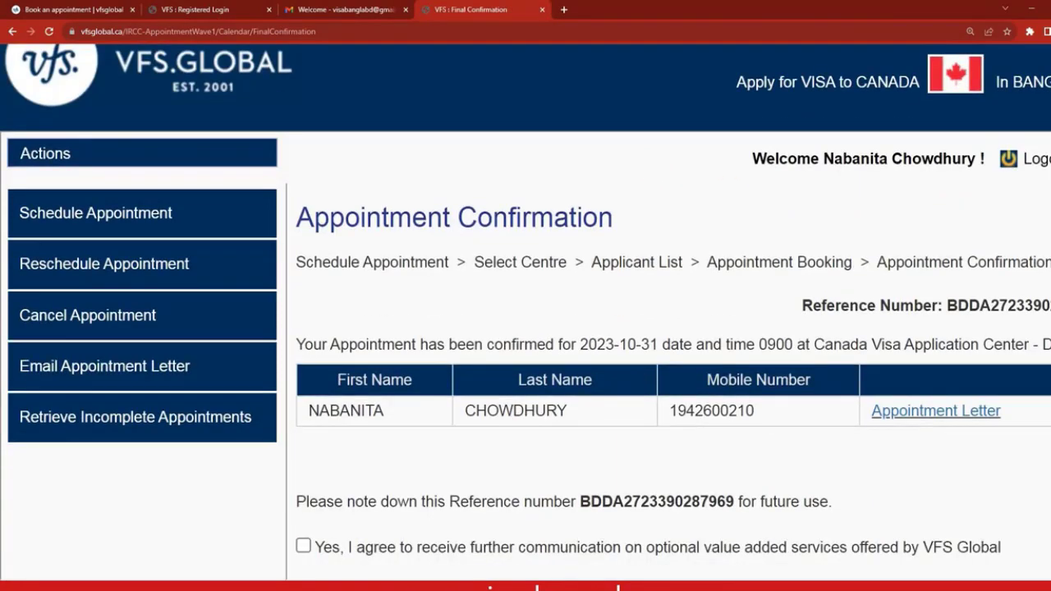
scroll(525, 312, down, 1)
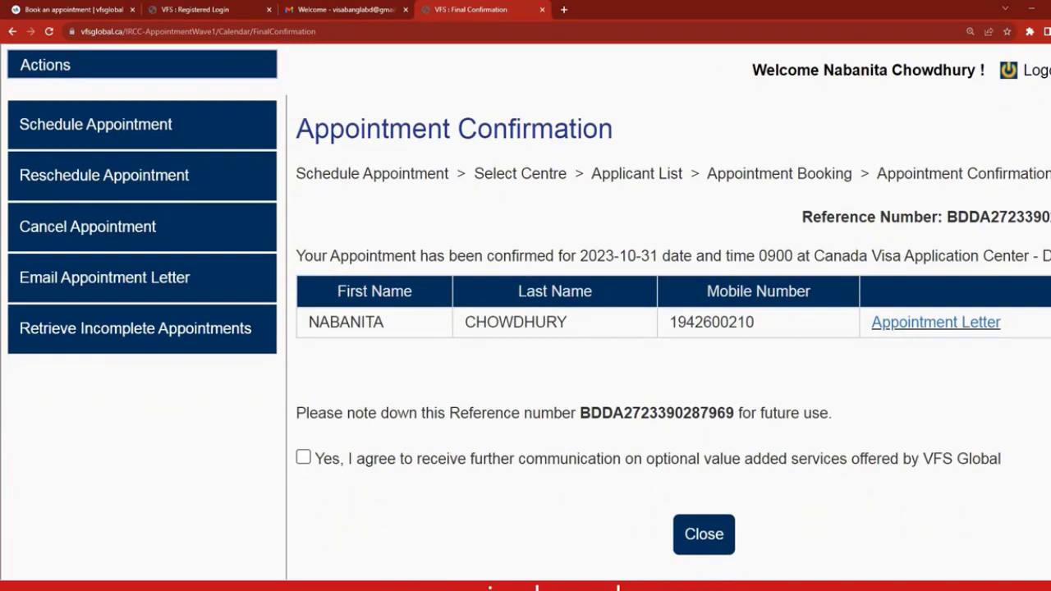
scroll(949, 311, up, 1)
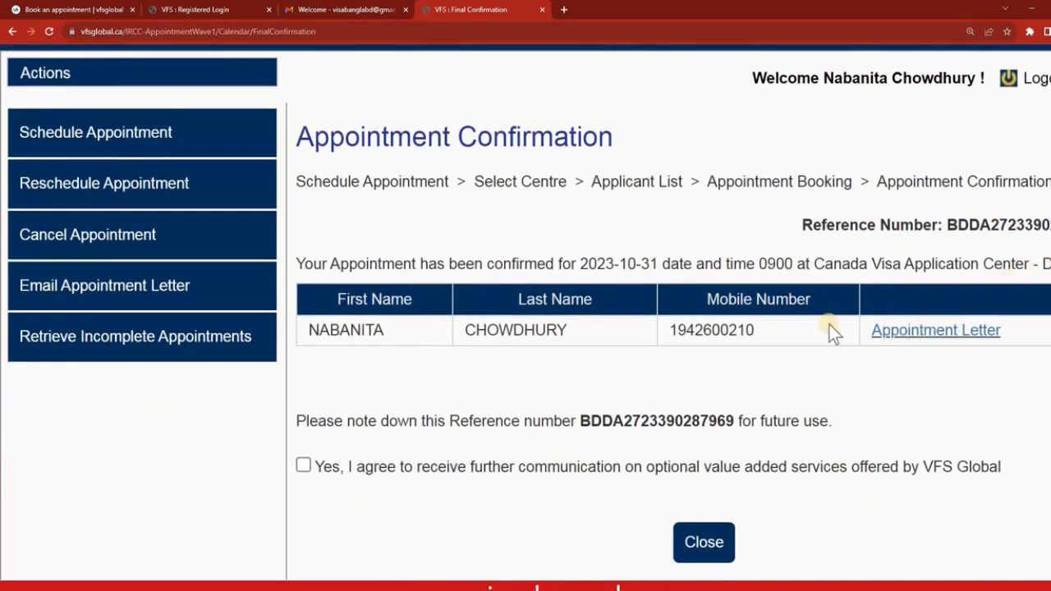
drag(110, 256, 833, 300)
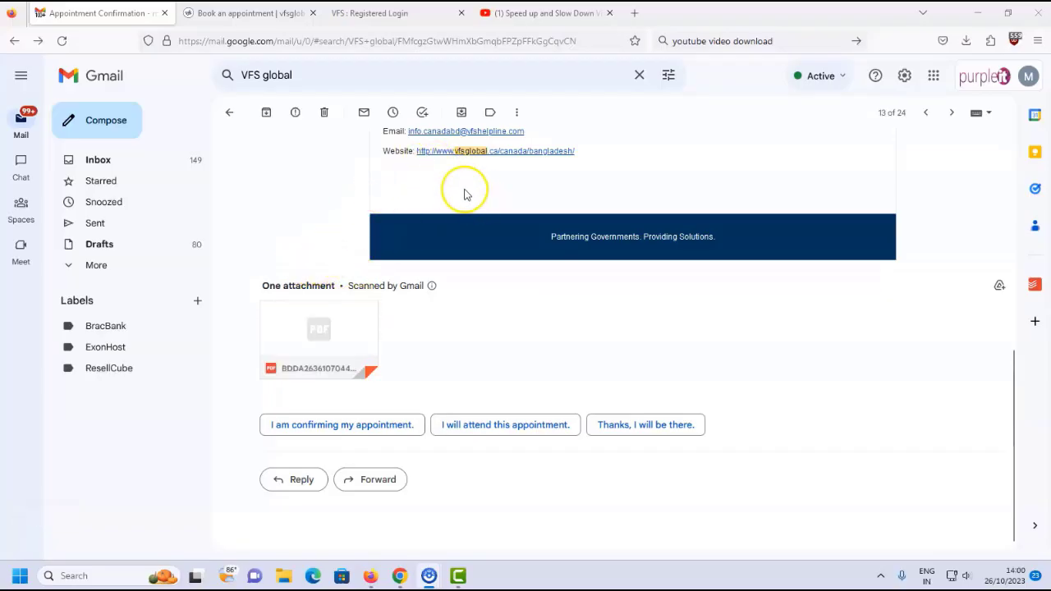
click(330, 330)
scroll(394, 288, down, 4)
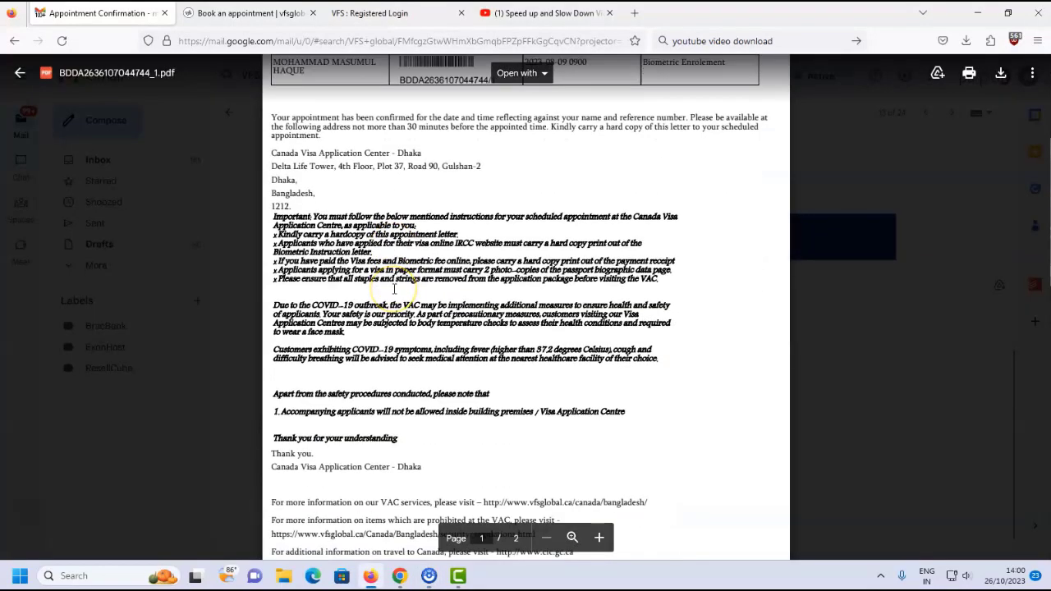
scroll(394, 288, up, 3)
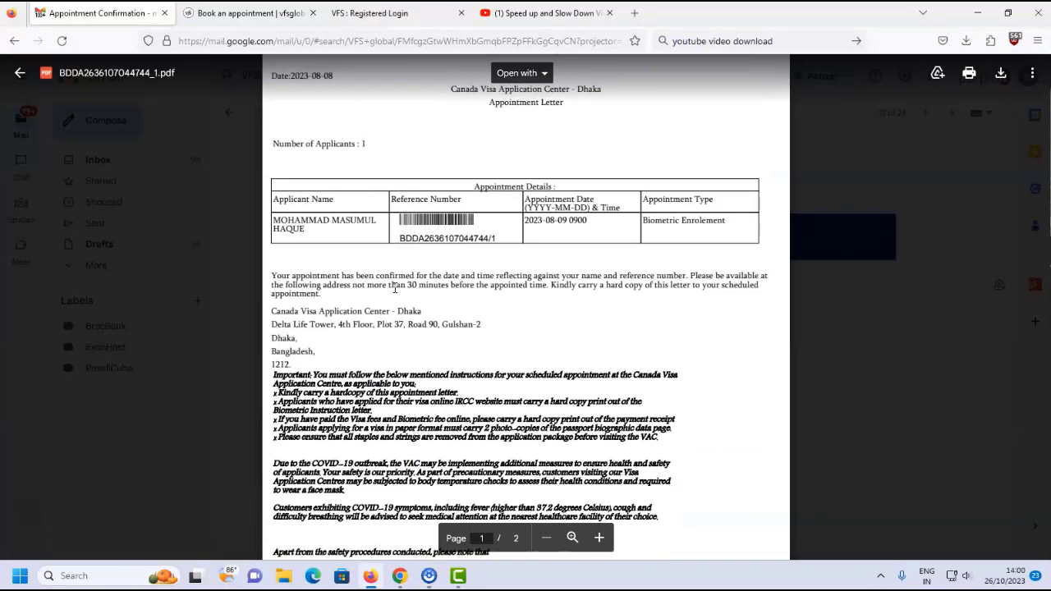
scroll(394, 288, down, 3)
scroll(416, 284, up, 2)
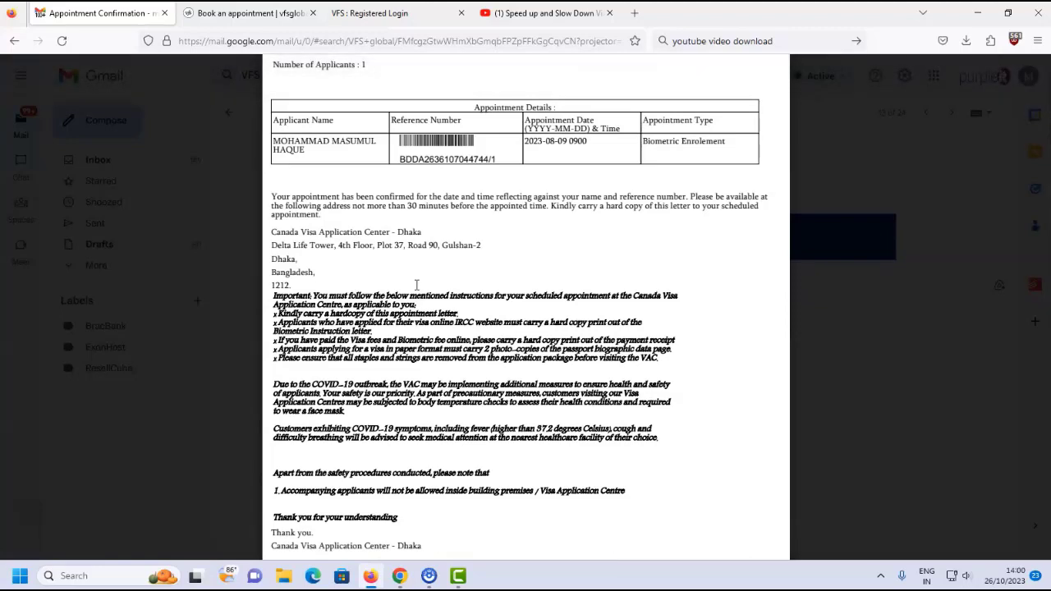
key(Escape)
mouse_move(352, 318)
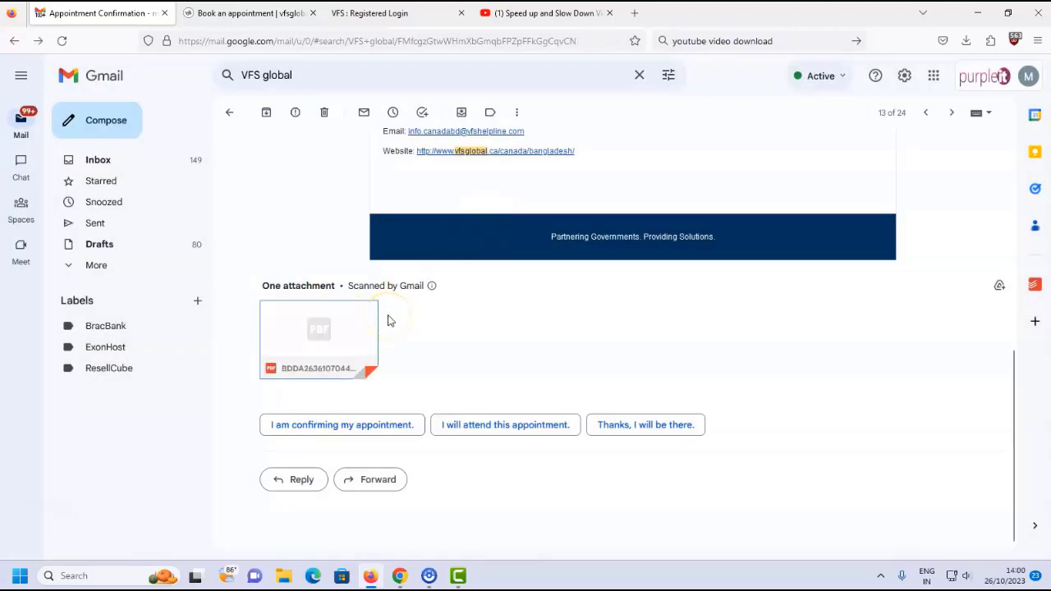
Return to the Book an appointment page and expand the Telephone option's helpline numbers.
click(261, 23)
scroll(317, 226, up, 3)
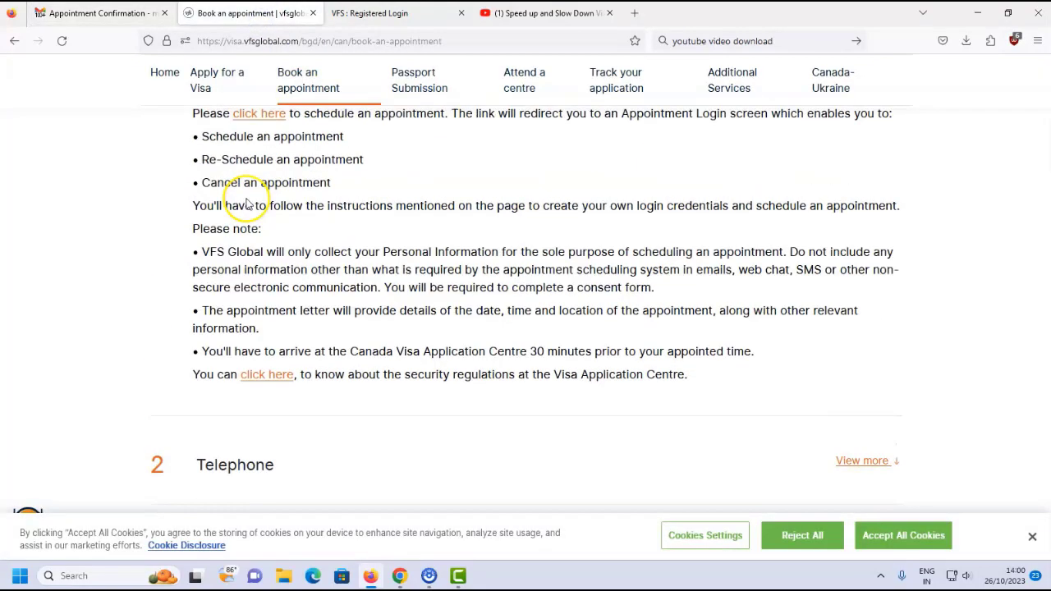
scroll(238, 215, up, 2)
scroll(277, 216, down, 3)
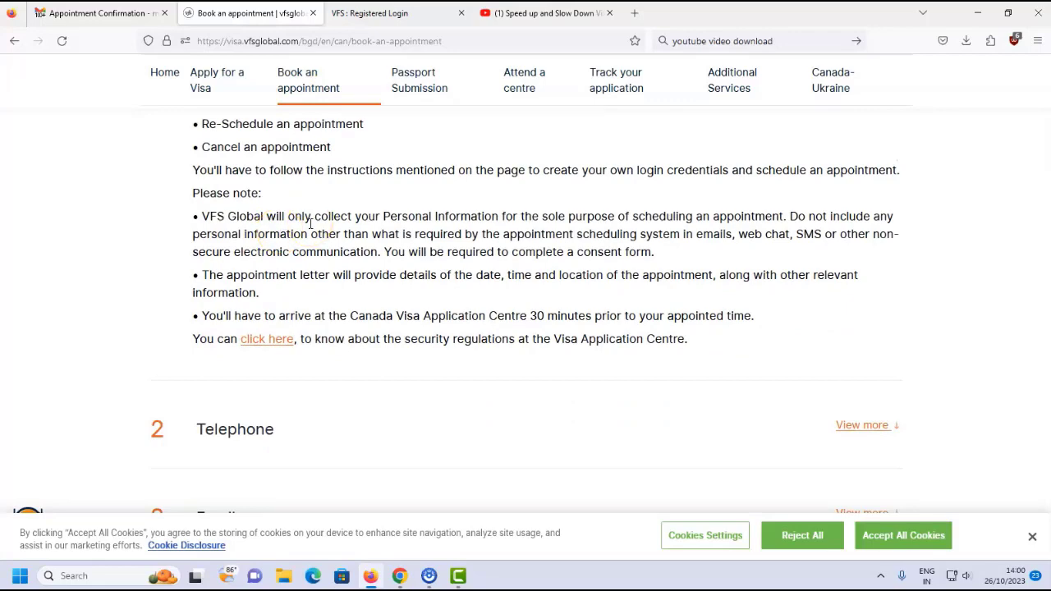
scroll(311, 227, down, 1)
scroll(389, 244, down, 2)
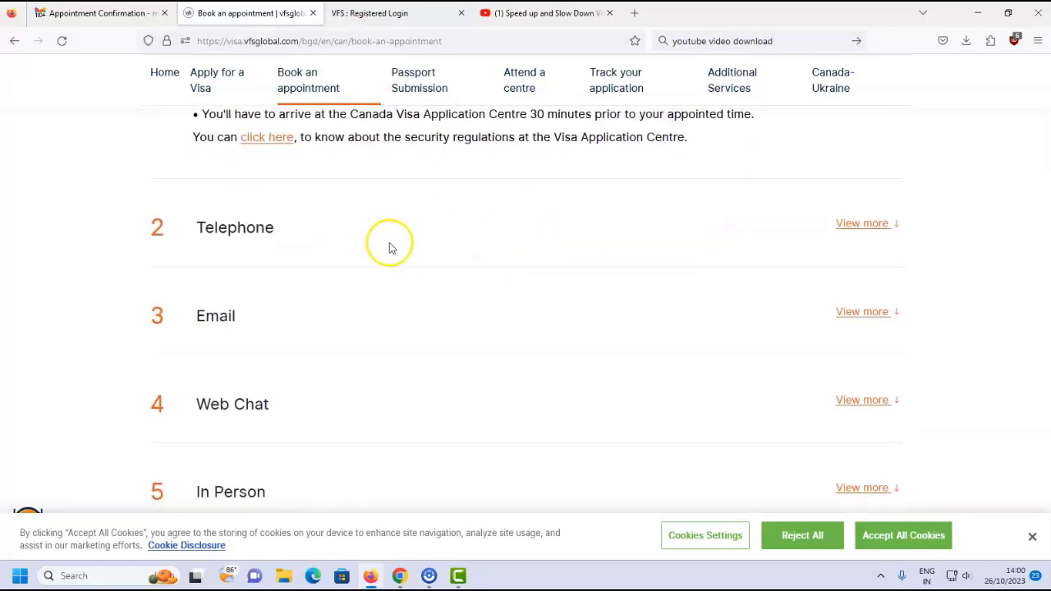
click(845, 224)
scroll(532, 243, down, 1)
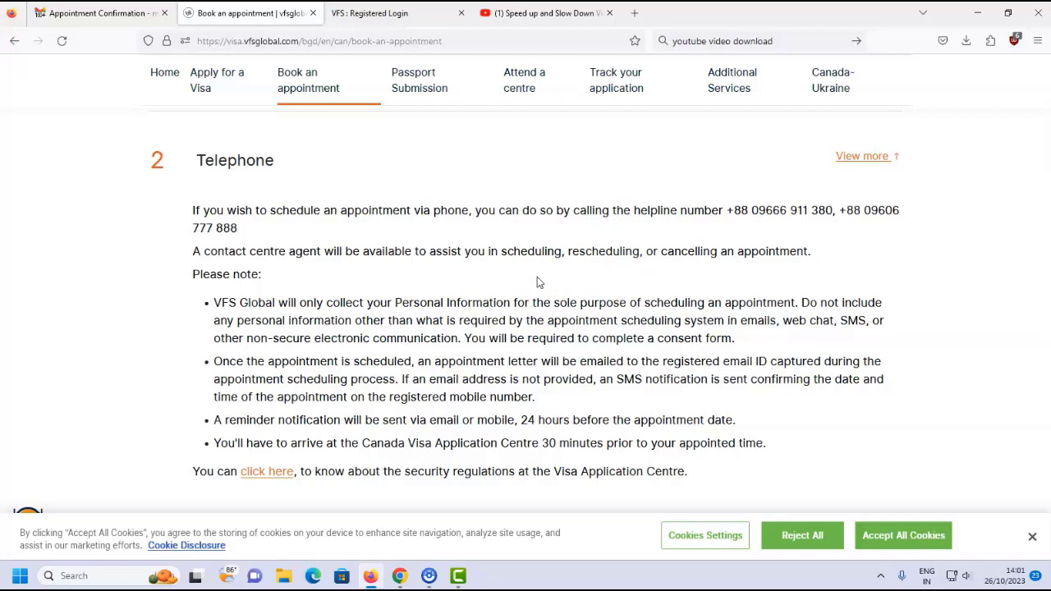
scroll(538, 282, down, 1)
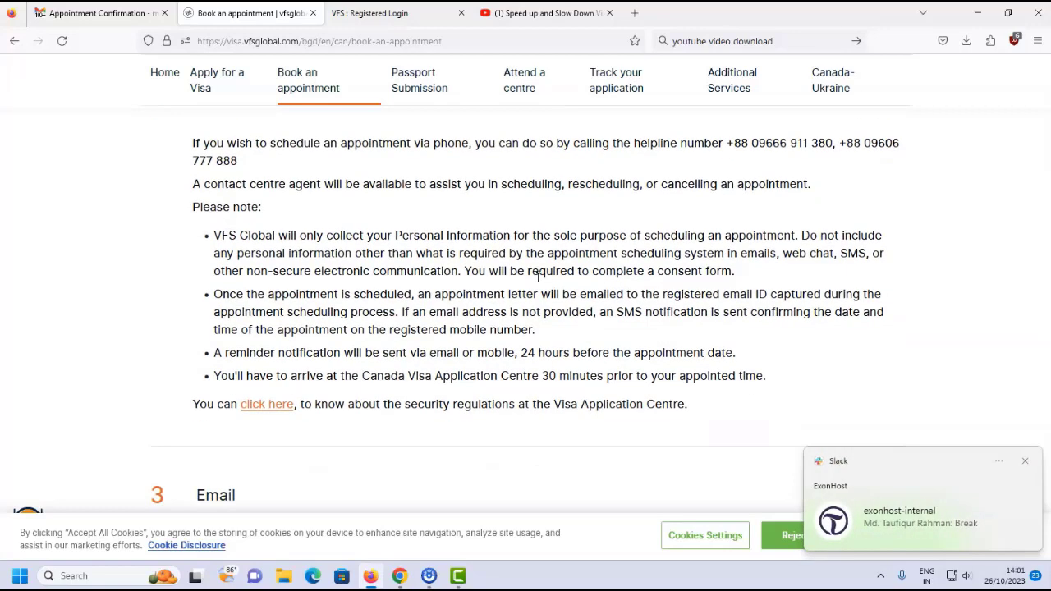
Close the Slack popup, expand the Email option and open its booking web form.
click(1025, 461)
scroll(605, 248, down, 1)
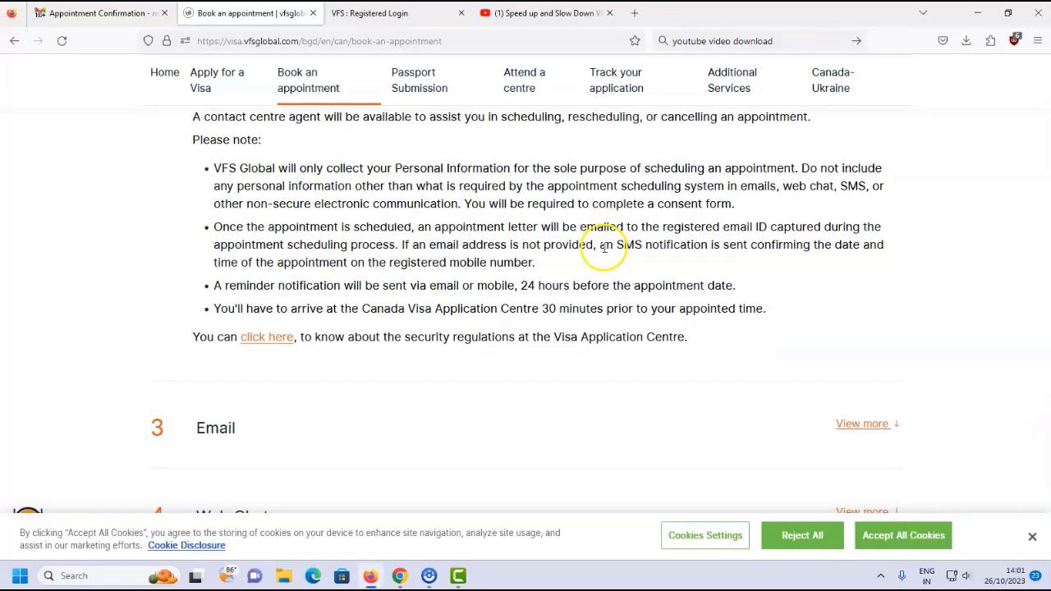
scroll(603, 248, up, 2)
scroll(377, 267, down, 5)
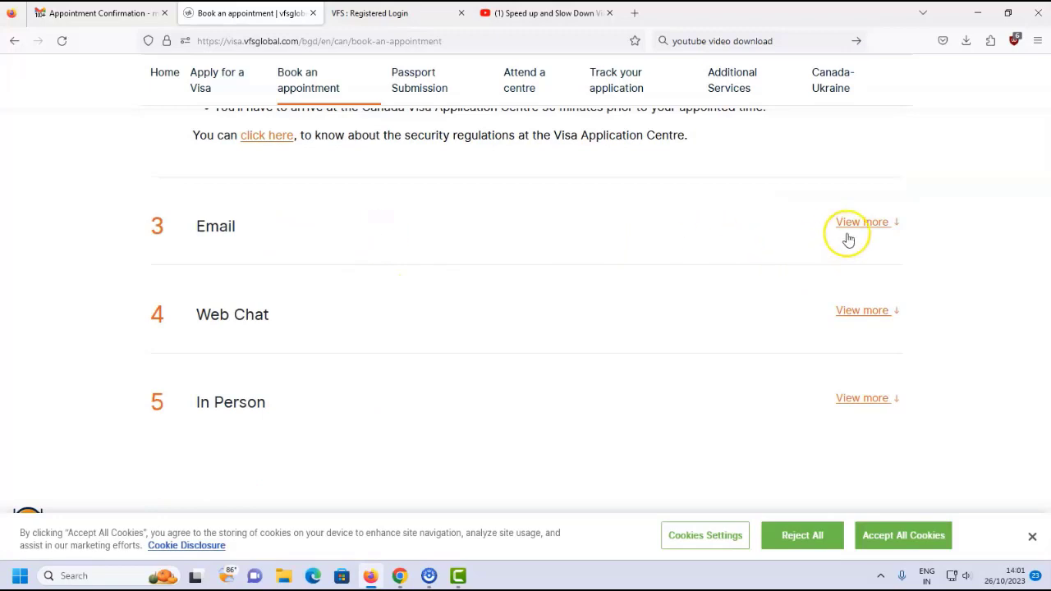
click(870, 223)
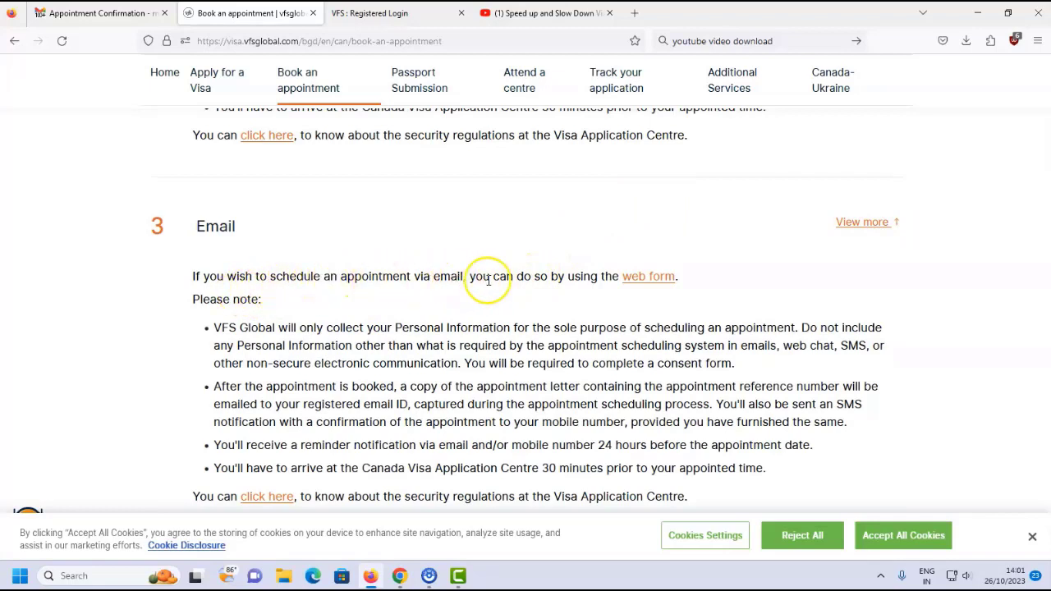
click(655, 278)
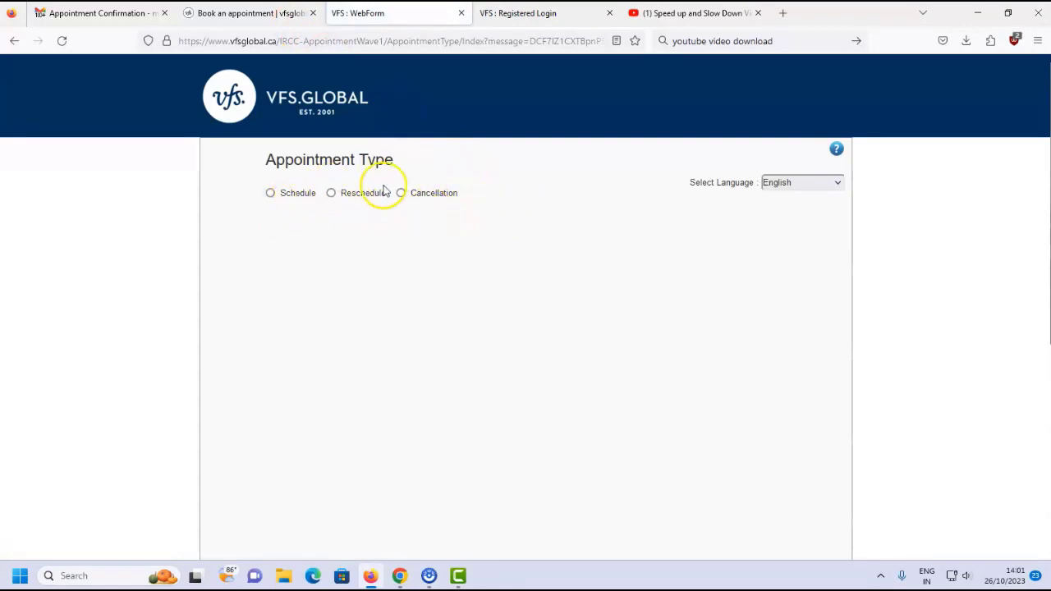
On the web form, choose Schedule, the Dhaka centre, 1 applicant and Biometric Enrolement.
click(270, 194)
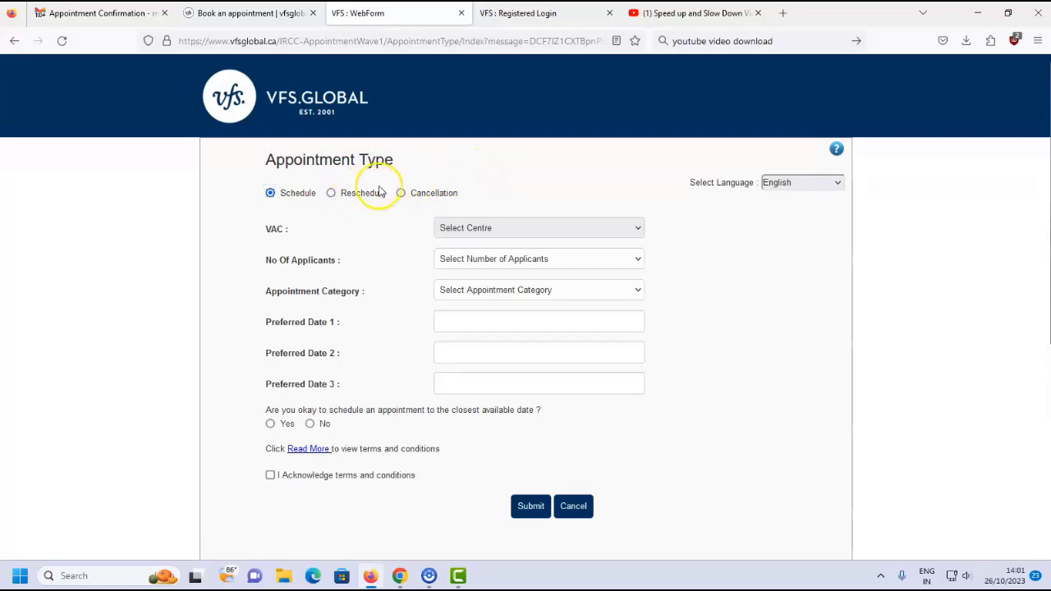
click(487, 226)
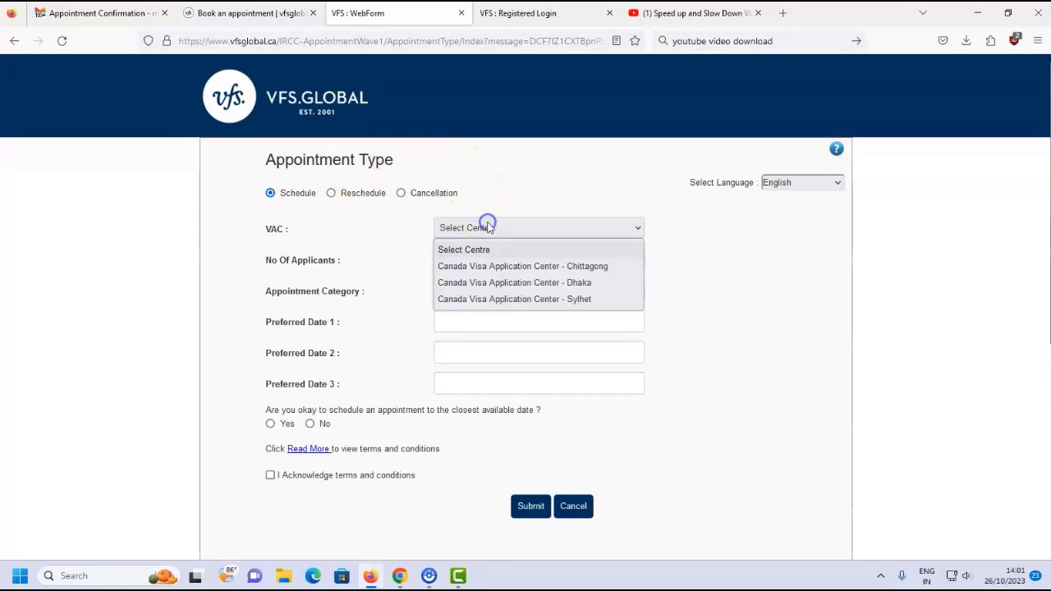
click(495, 282)
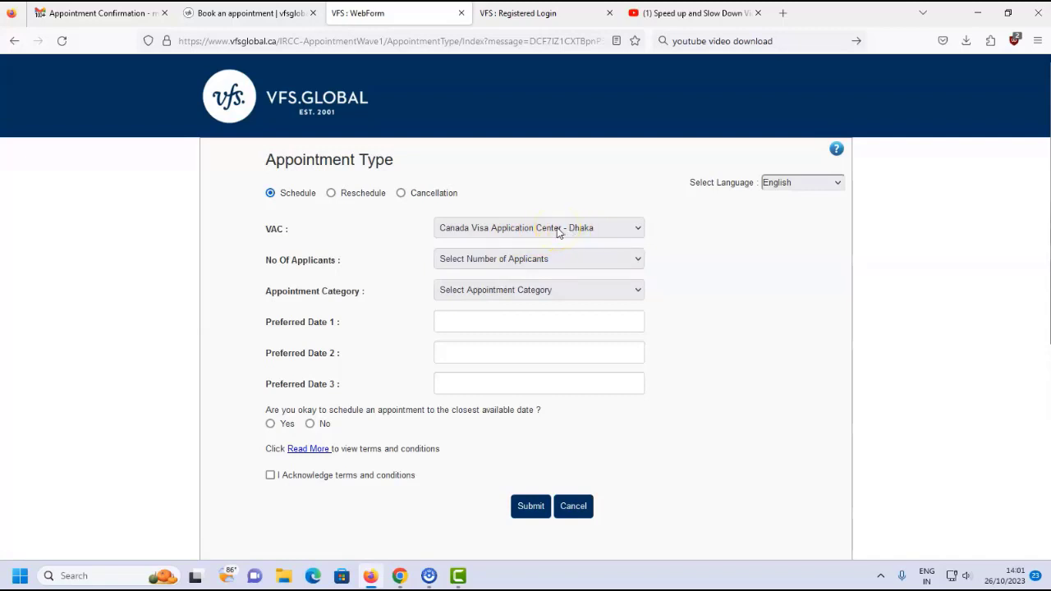
click(468, 261)
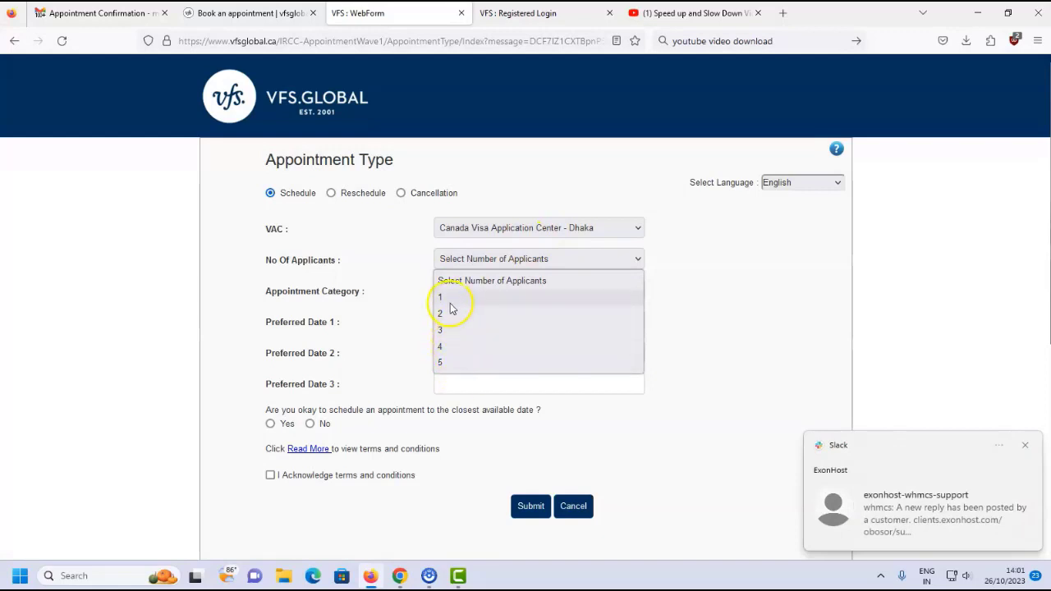
click(450, 299)
click(490, 293)
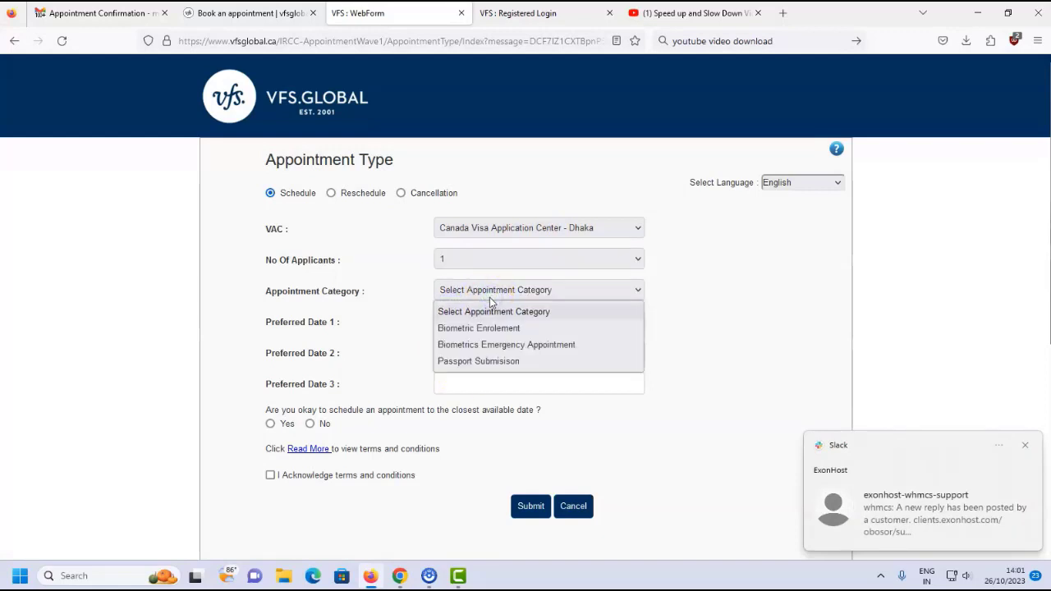
click(472, 328)
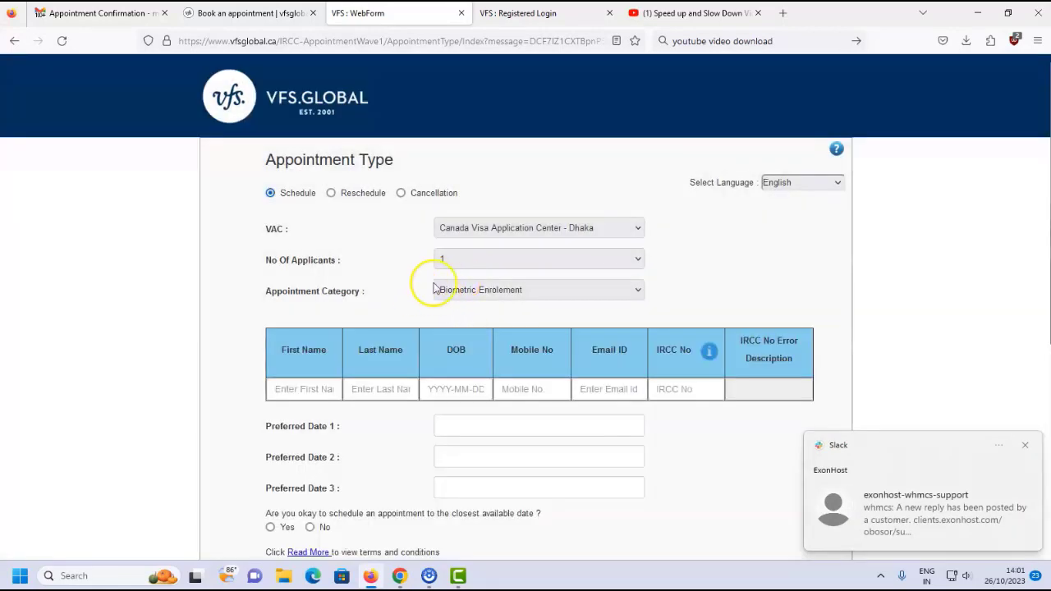
Scroll through the rest of the web form and return to the Book an appointment tab.
scroll(443, 283, down, 1)
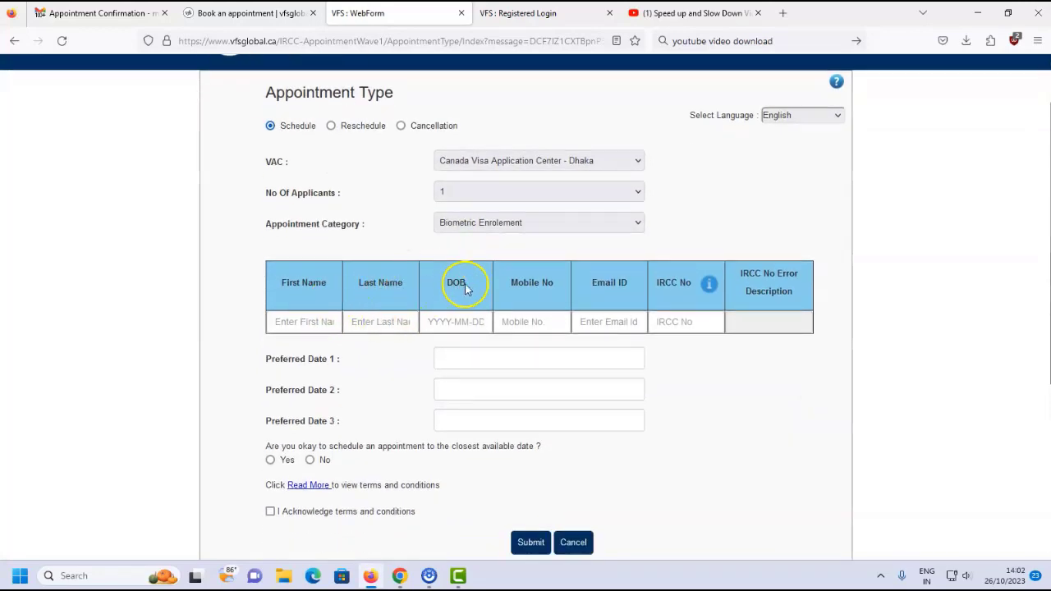
scroll(340, 369, down, 3)
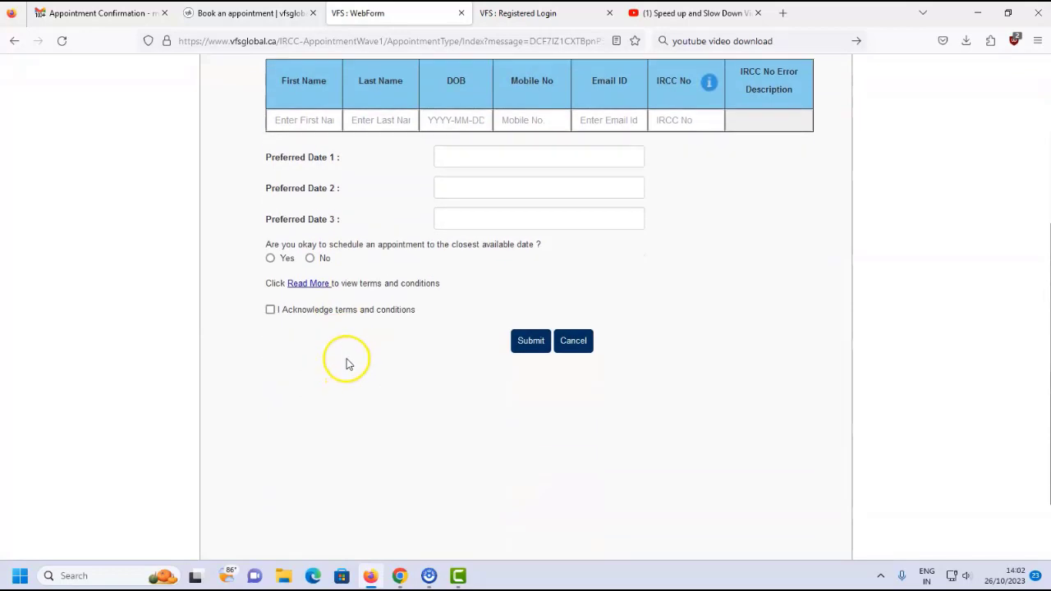
scroll(345, 364, up, 1)
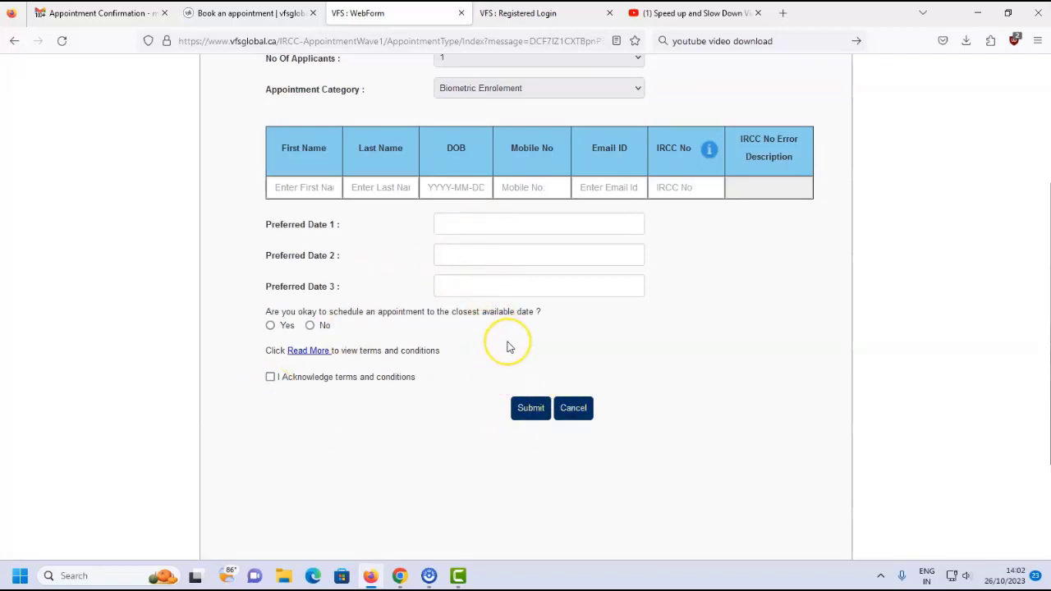
scroll(507, 346, up, 3)
scroll(508, 346, down, 2)
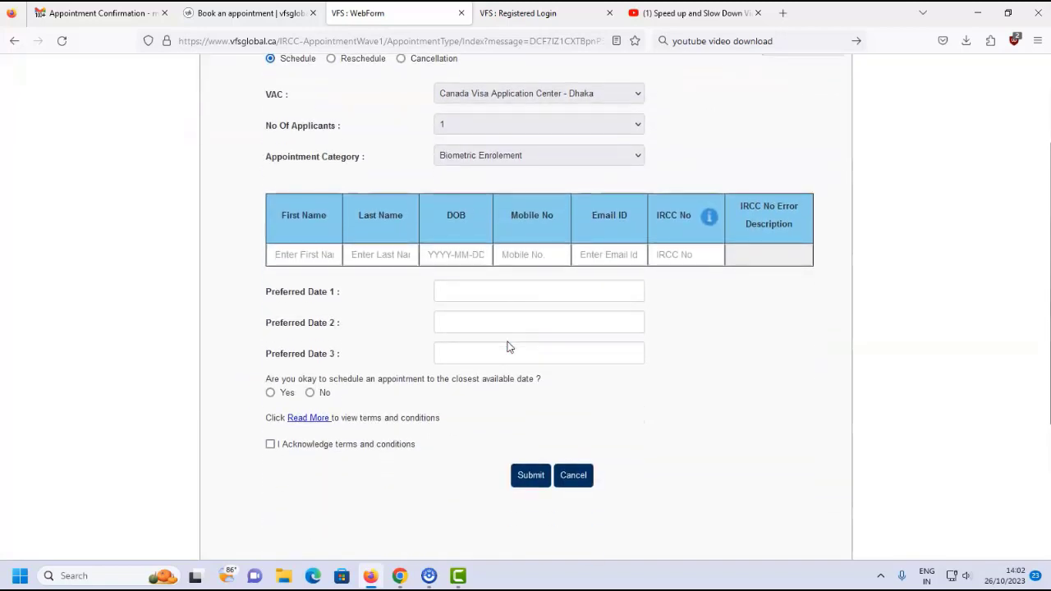
scroll(507, 347, up, 2)
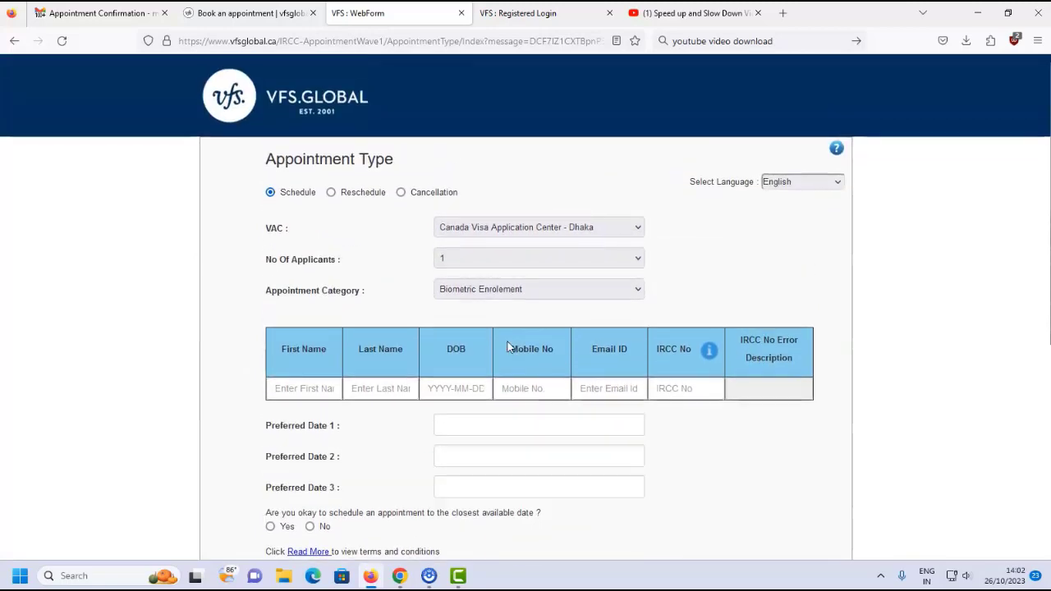
scroll(508, 346, down, 4)
click(250, 13)
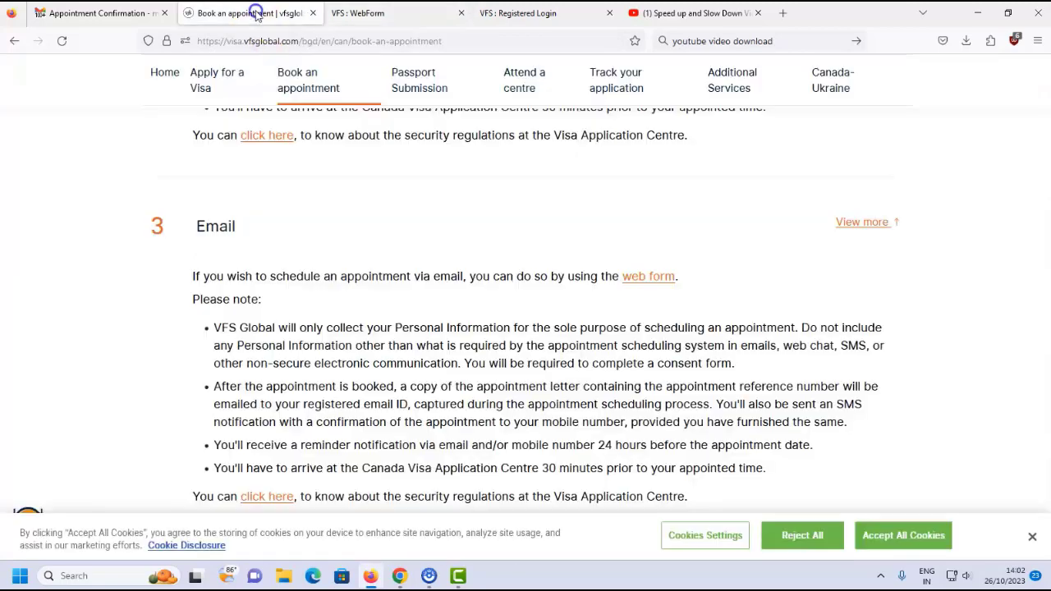
Expand the Web Chat option and launch its Chat Now live chat.
scroll(281, 258, down, 3)
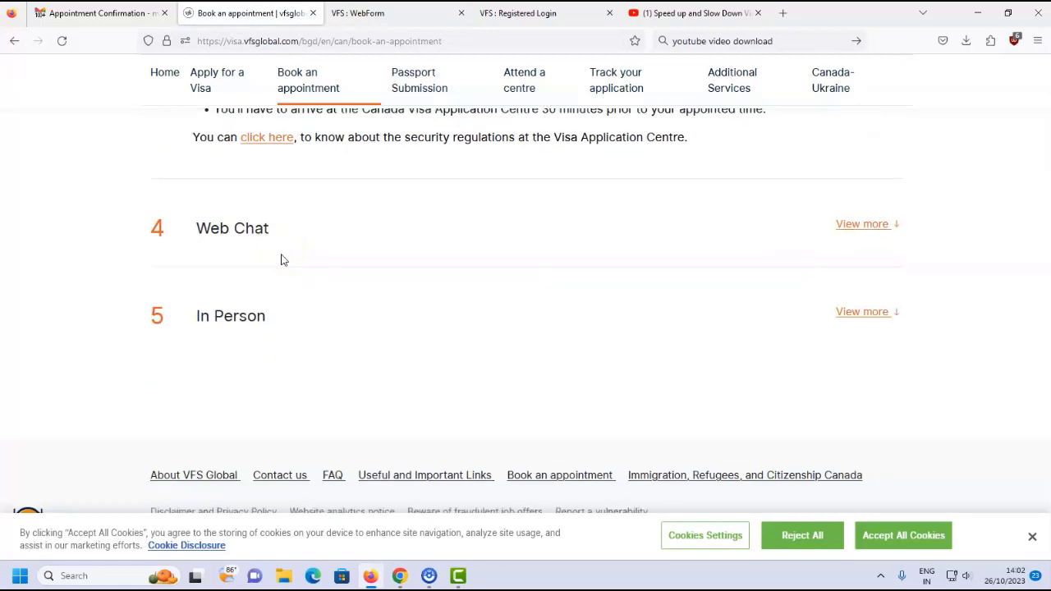
click(854, 226)
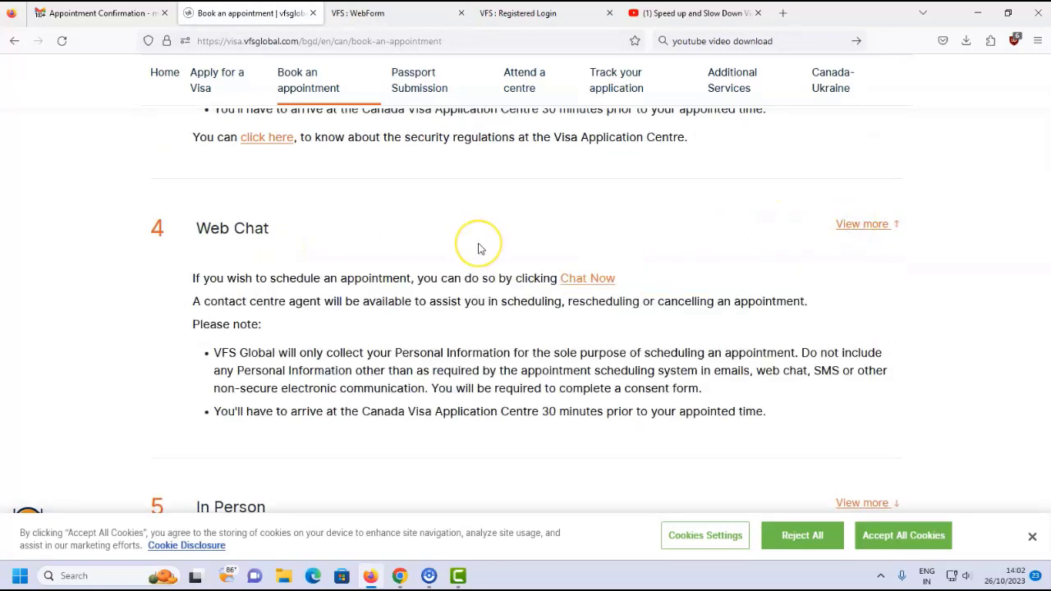
click(587, 277)
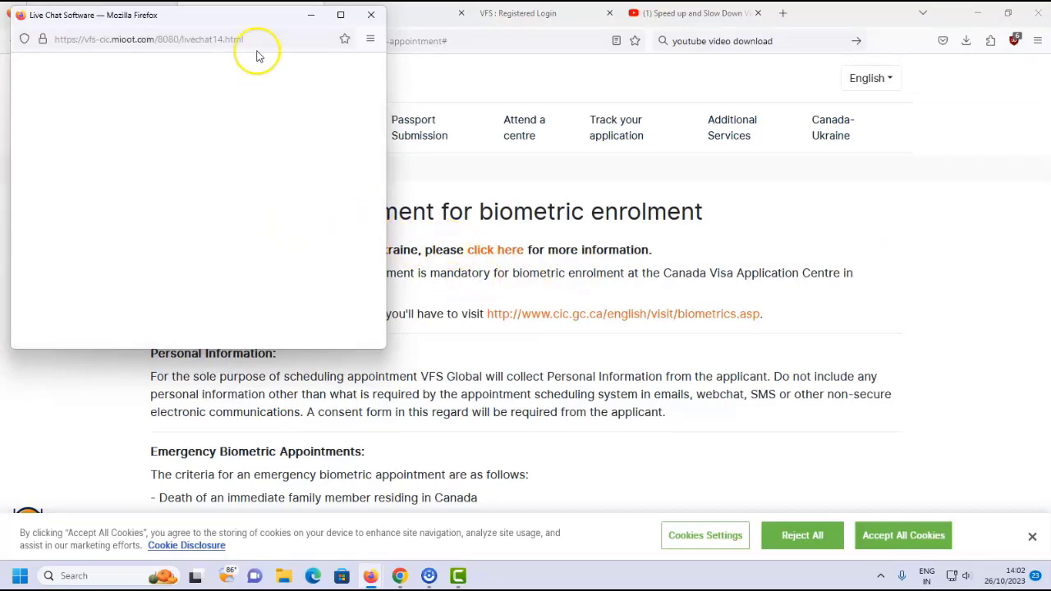
Start the live chat in English, find no agent available, and leave the chat window.
drag(243, 12, 691, 183)
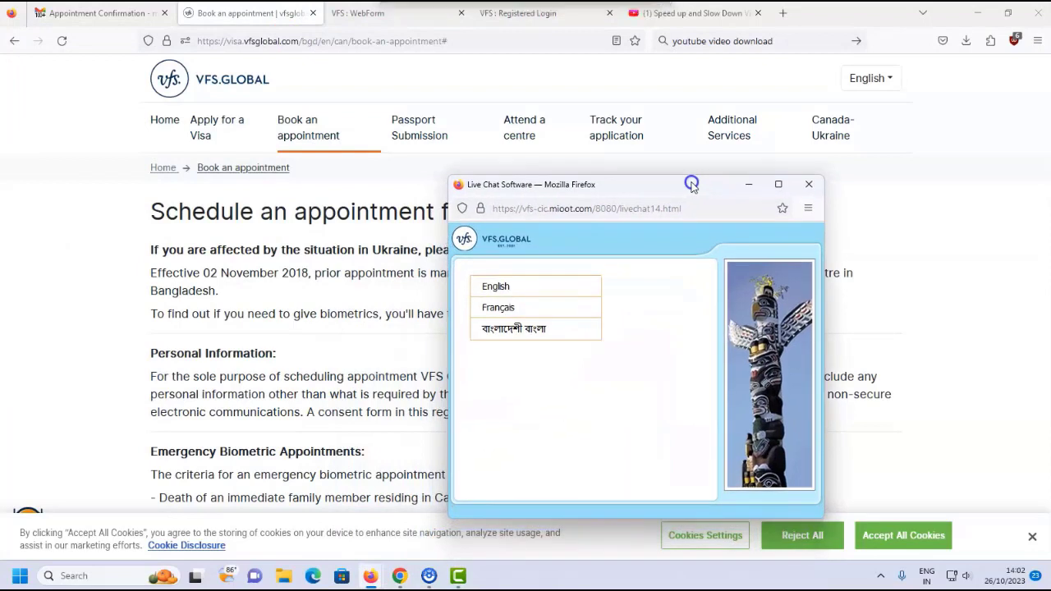
click(541, 287)
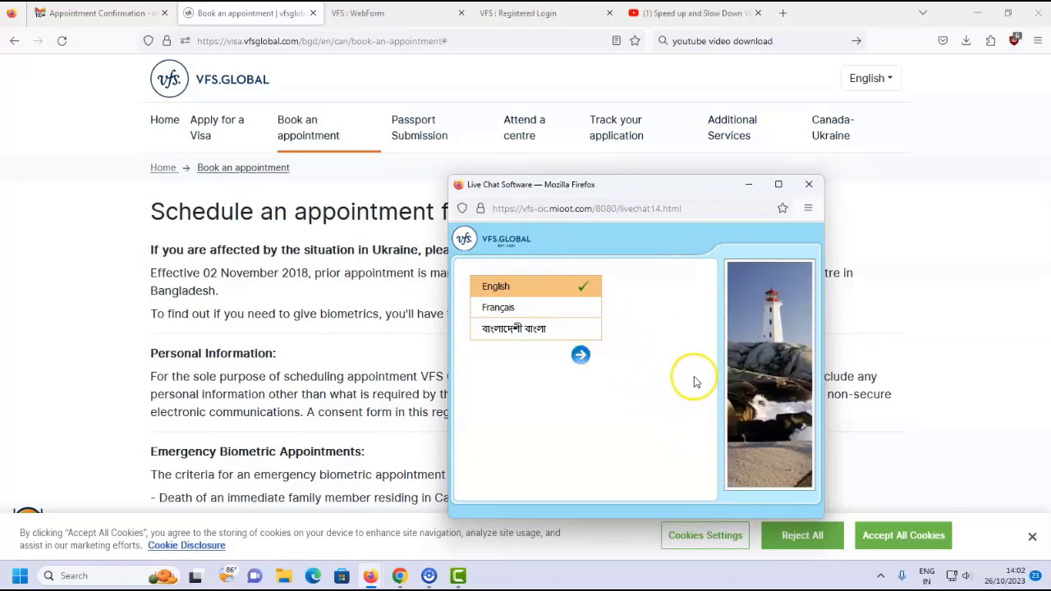
click(580, 355)
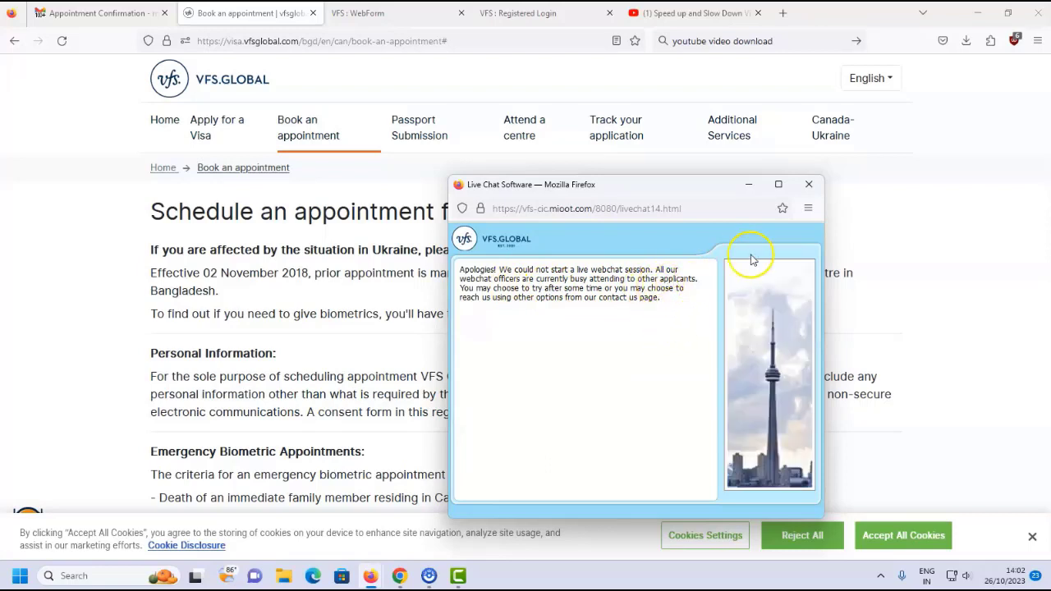
click(810, 189)
click(657, 397)
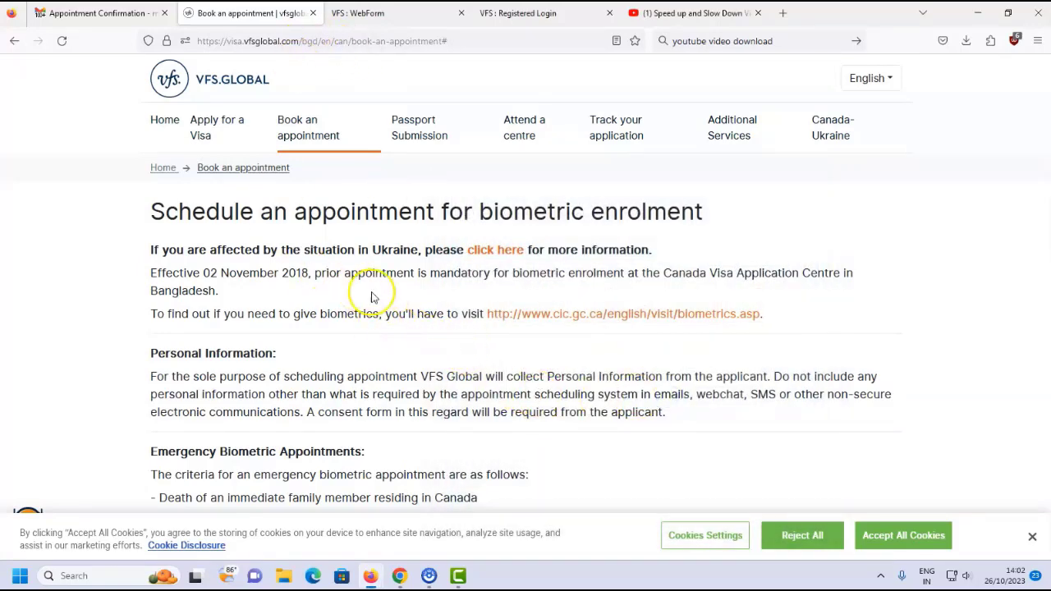
Expand the In Person option to read the walk-in scheduling details at the Canada Visa Application Centre.
scroll(328, 312, down, 8)
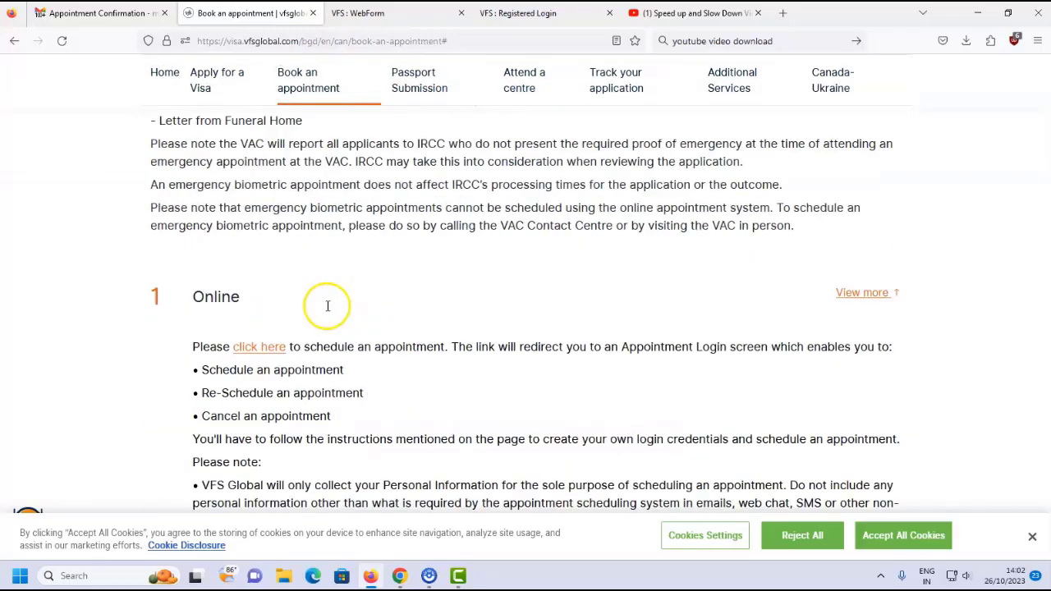
scroll(328, 303, up, 3)
scroll(326, 310, down, 15)
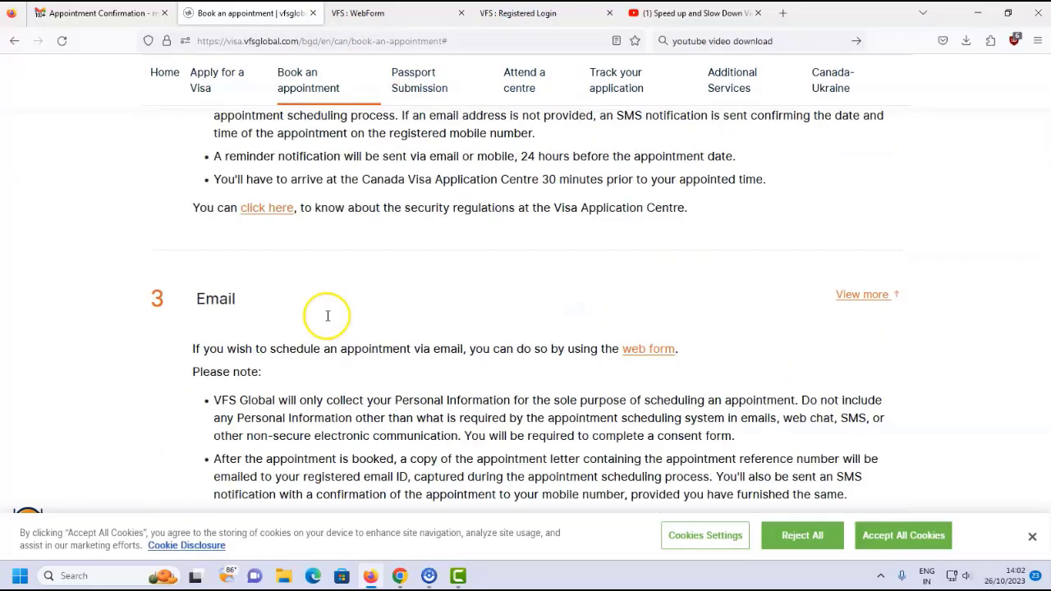
scroll(327, 320, down, 6)
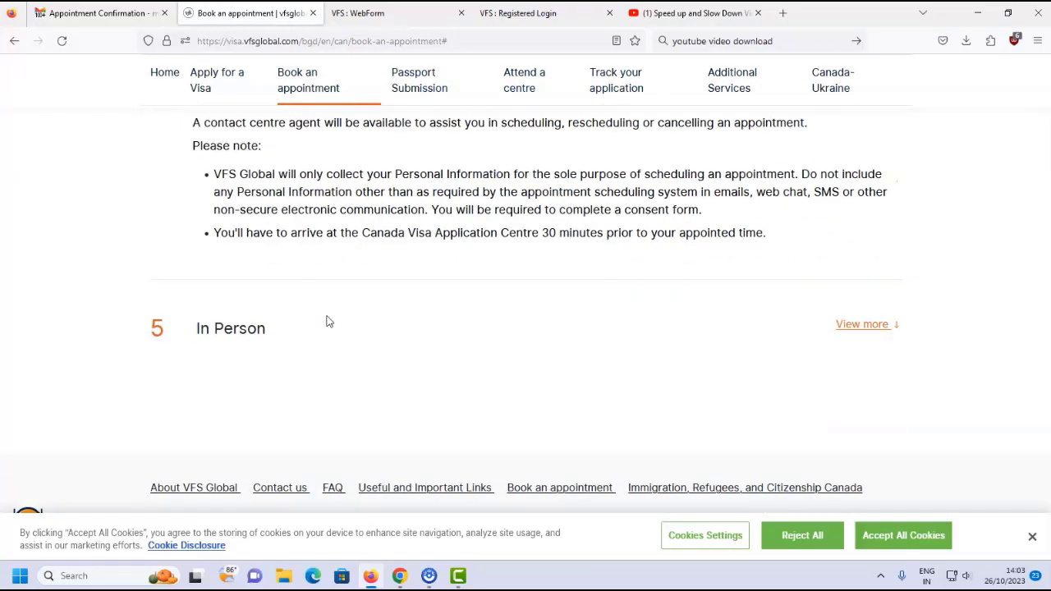
click(864, 324)
scroll(542, 316, down, 2)
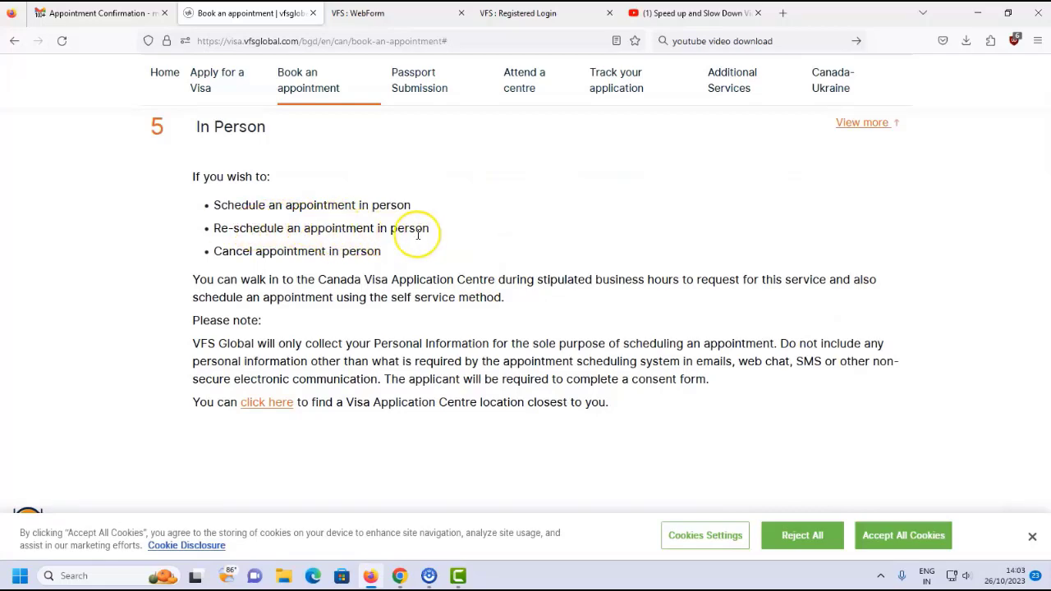
scroll(376, 246, up, 10)
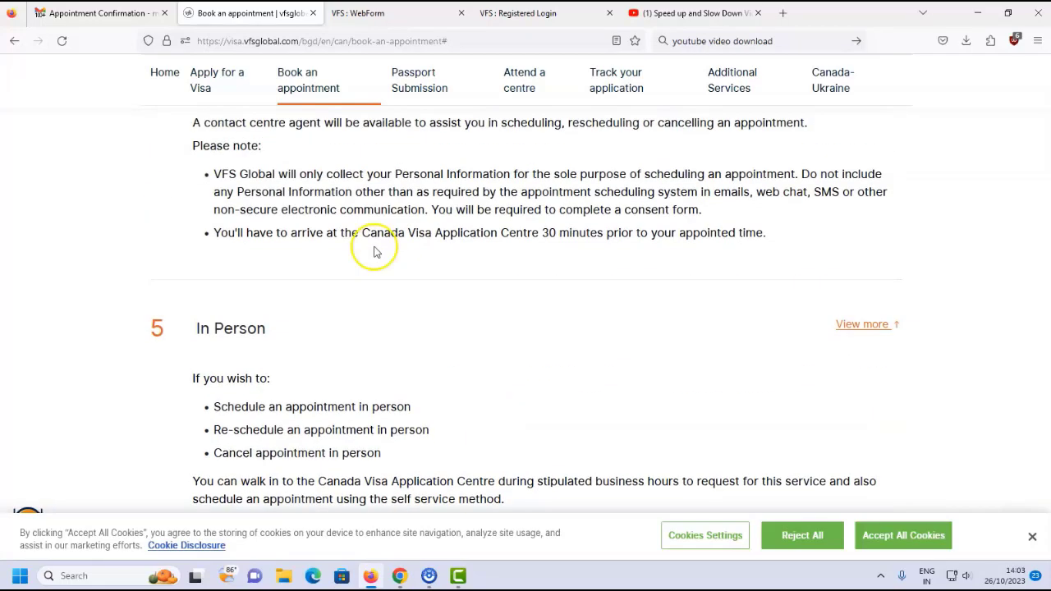
scroll(368, 263, up, 3)
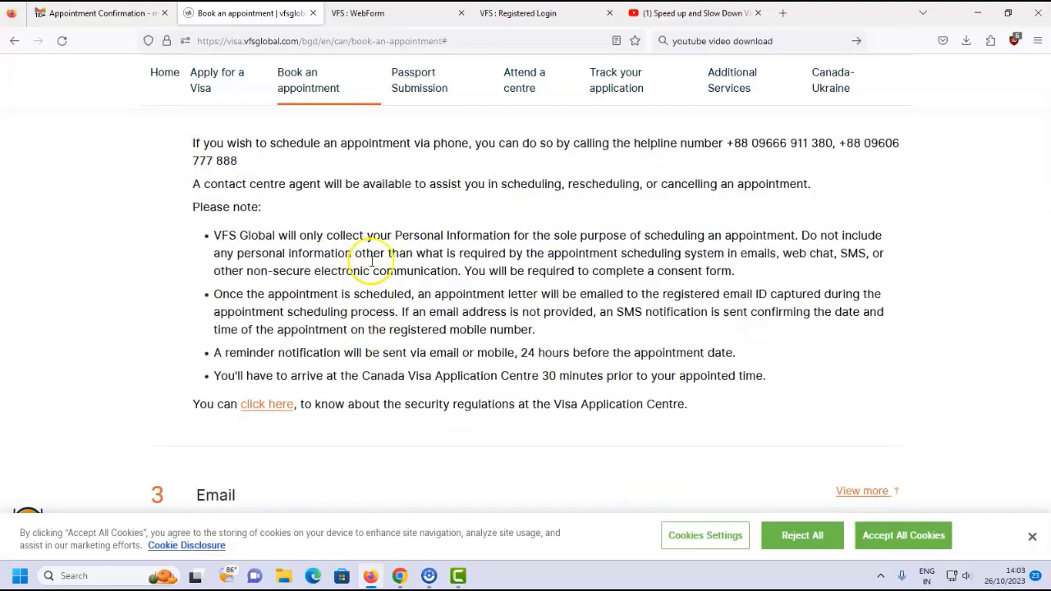
scroll(374, 268, up, 2)
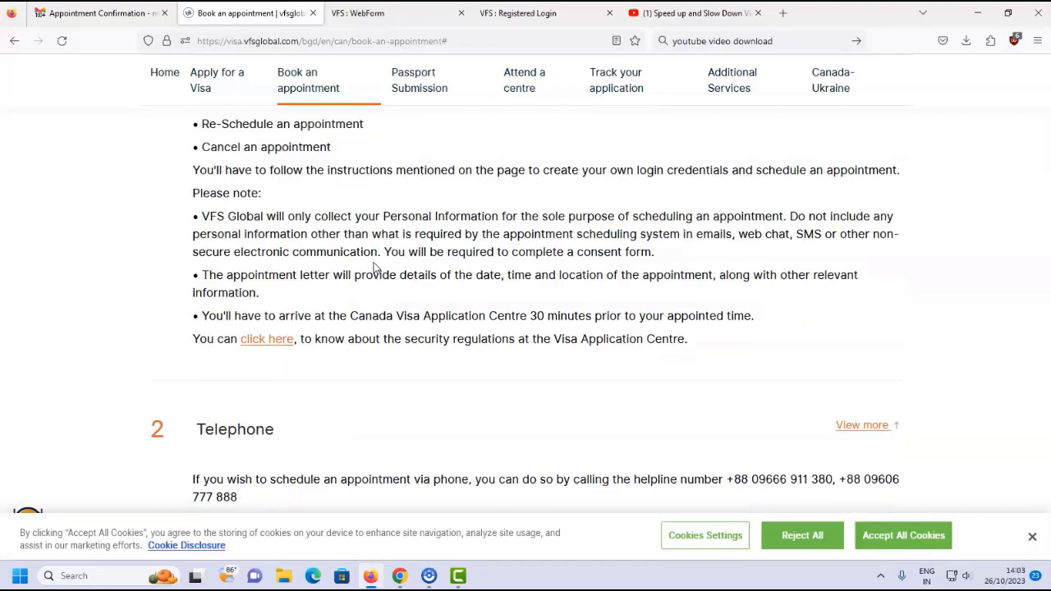
scroll(375, 270, down, 3)
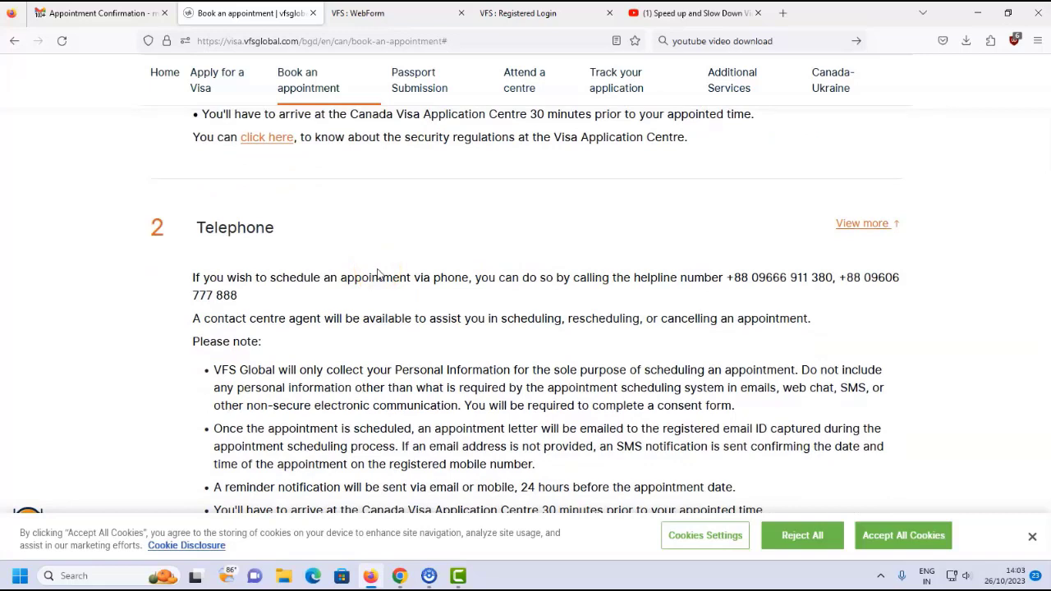
scroll(396, 300, up, 1)
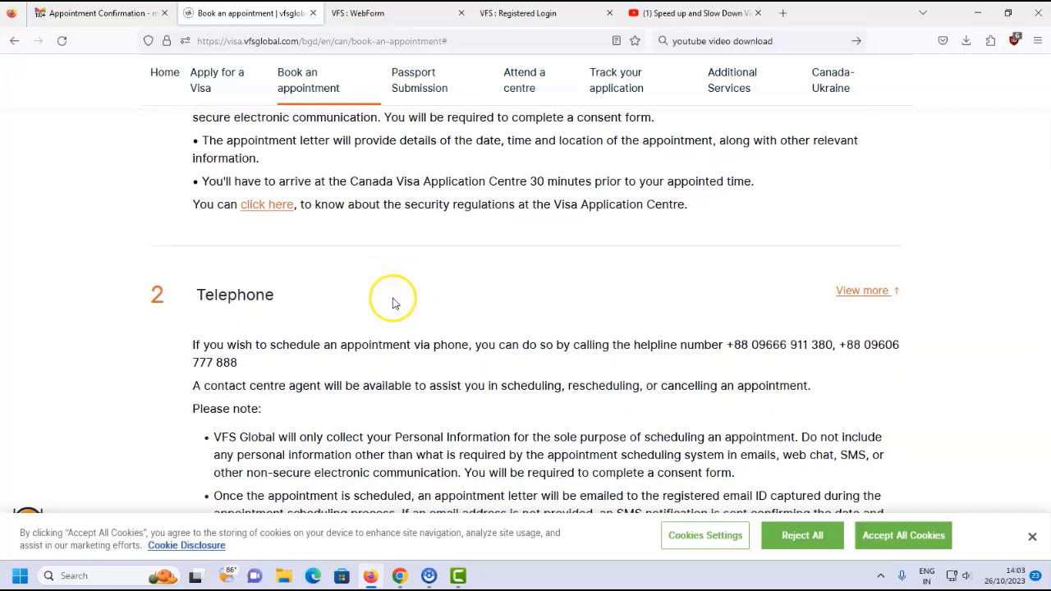
scroll(392, 300, up, 4)
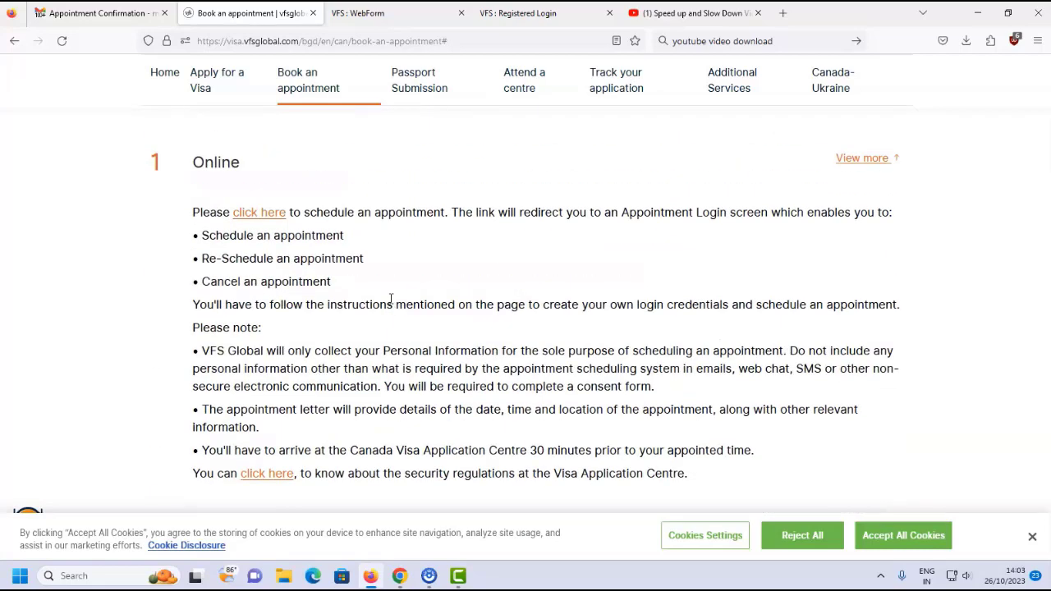
scroll(391, 300, up, 2)
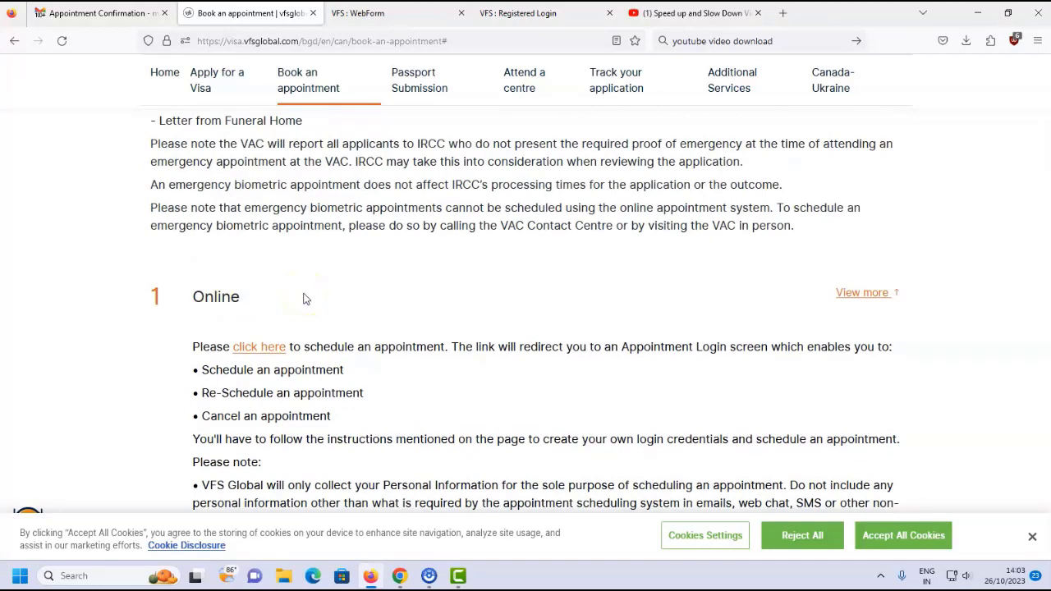
scroll(303, 299, up, 6)
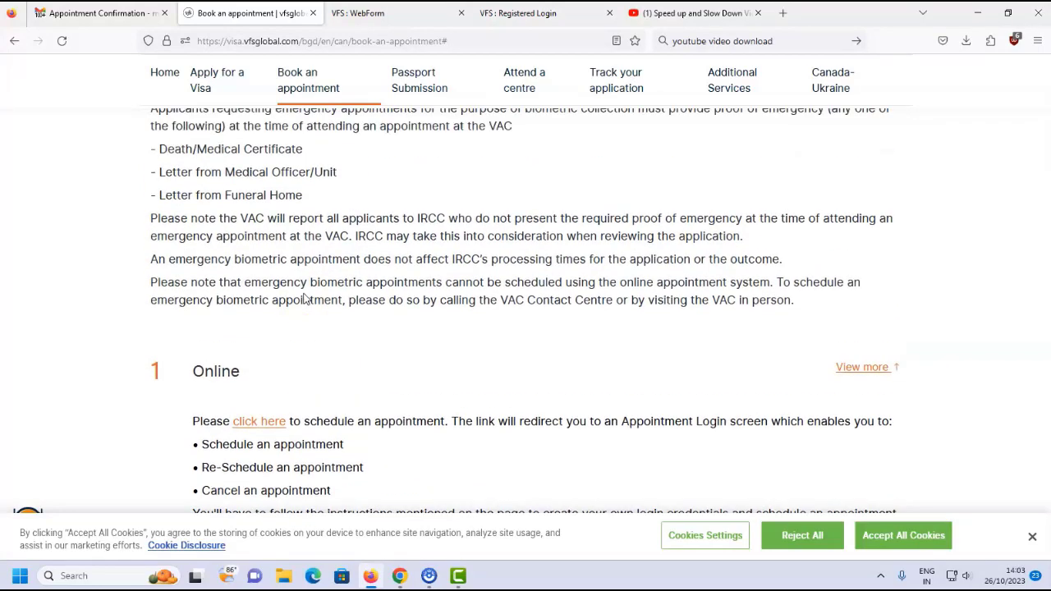
scroll(310, 316, up, 4)
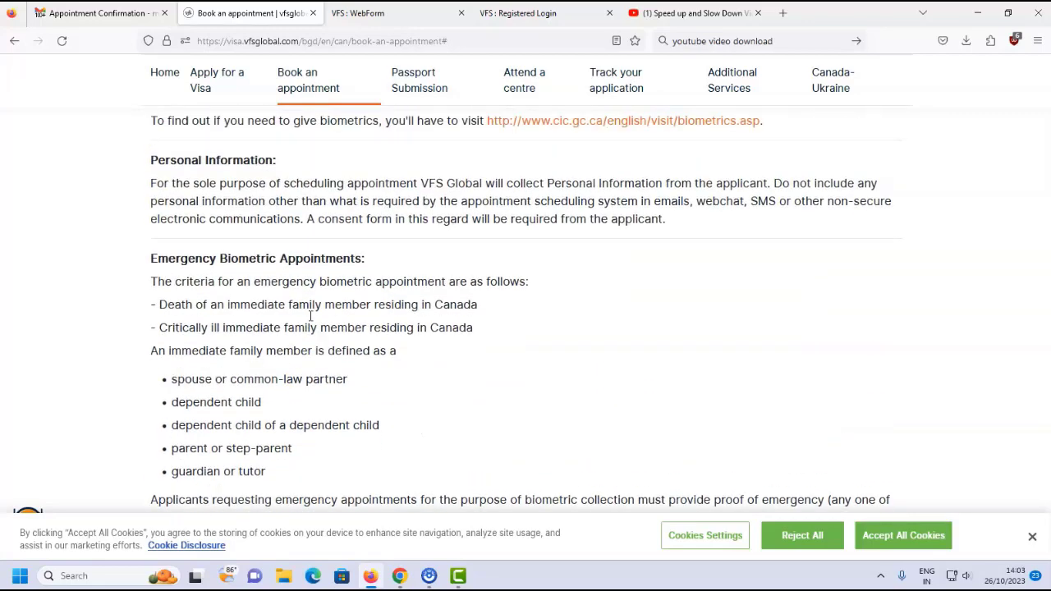